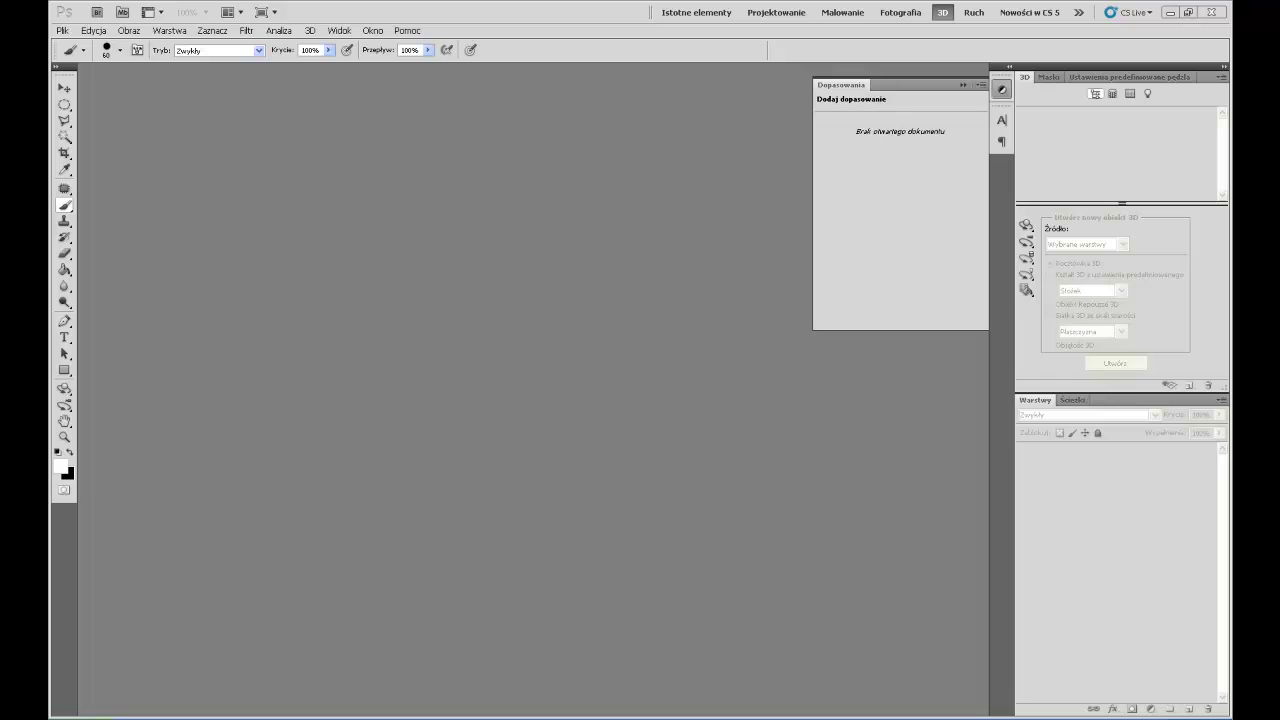
Step: Open aishwarya-rai.jpg and starsza pani.jpg together from the Poradnik folder using Thumbnails view
click(61, 30)
click(80, 56)
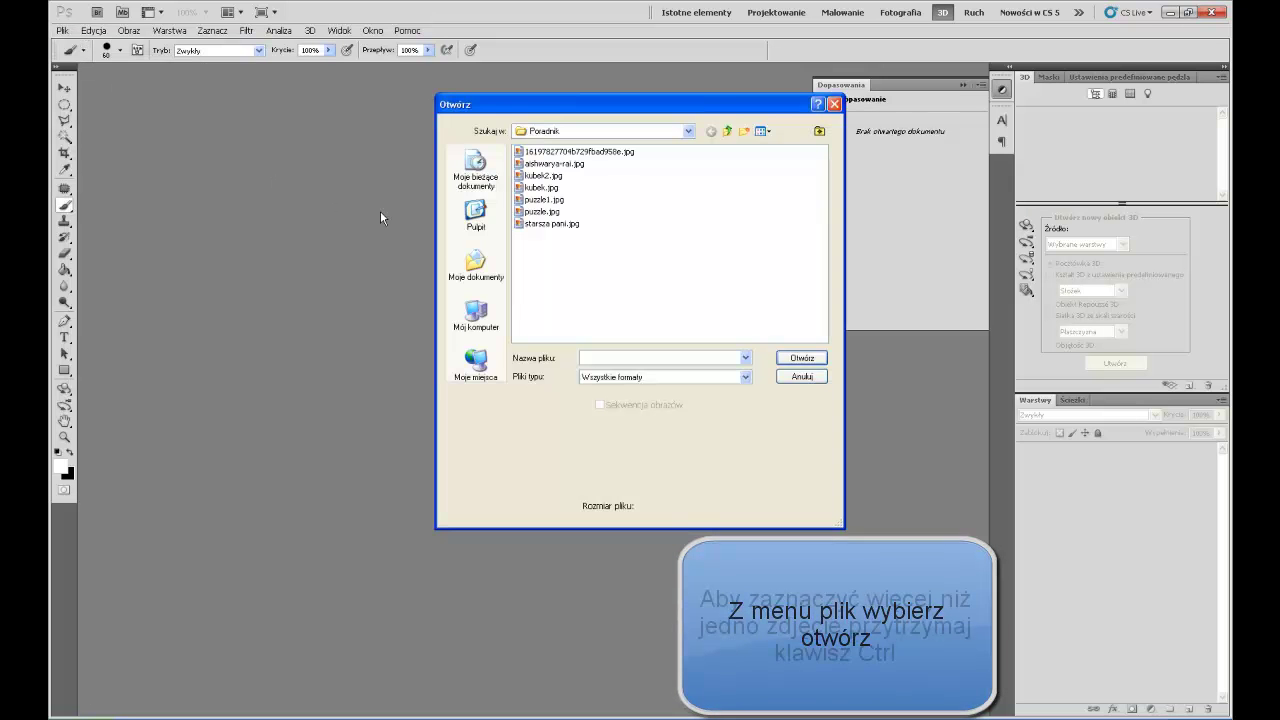
click(762, 131)
click(773, 153)
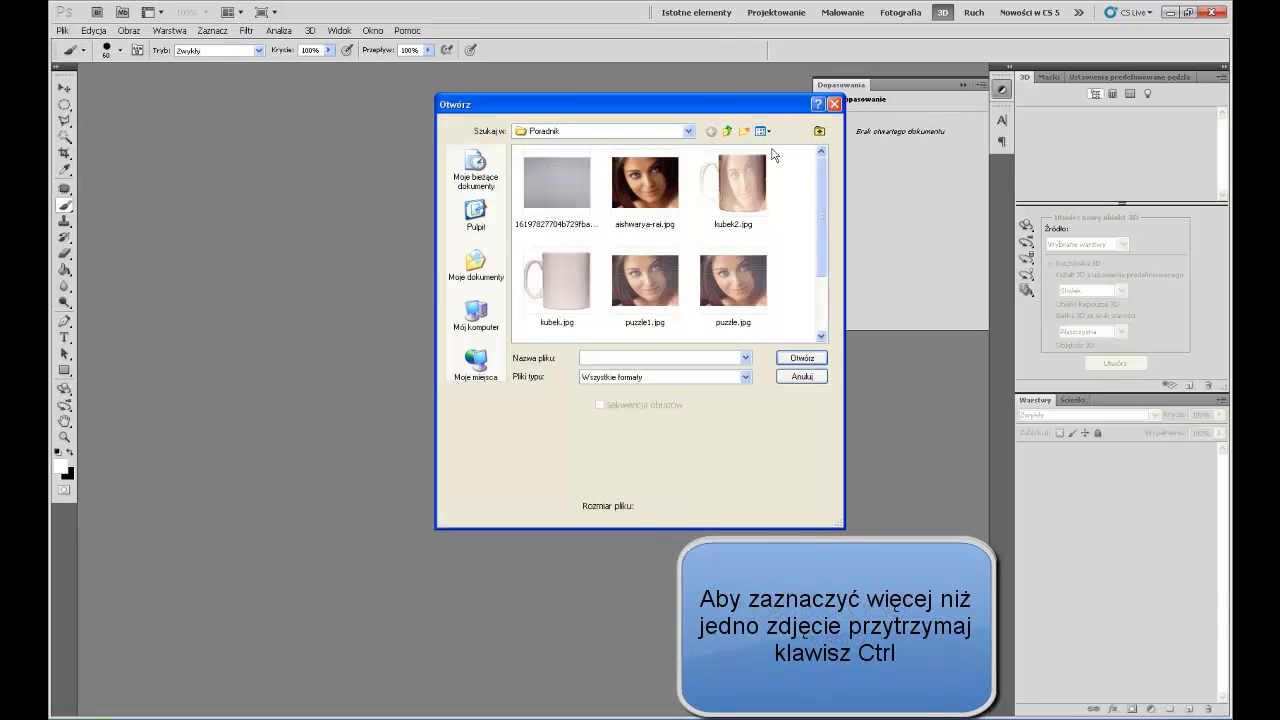
click(652, 198)
scroll(652, 200, down, 2)
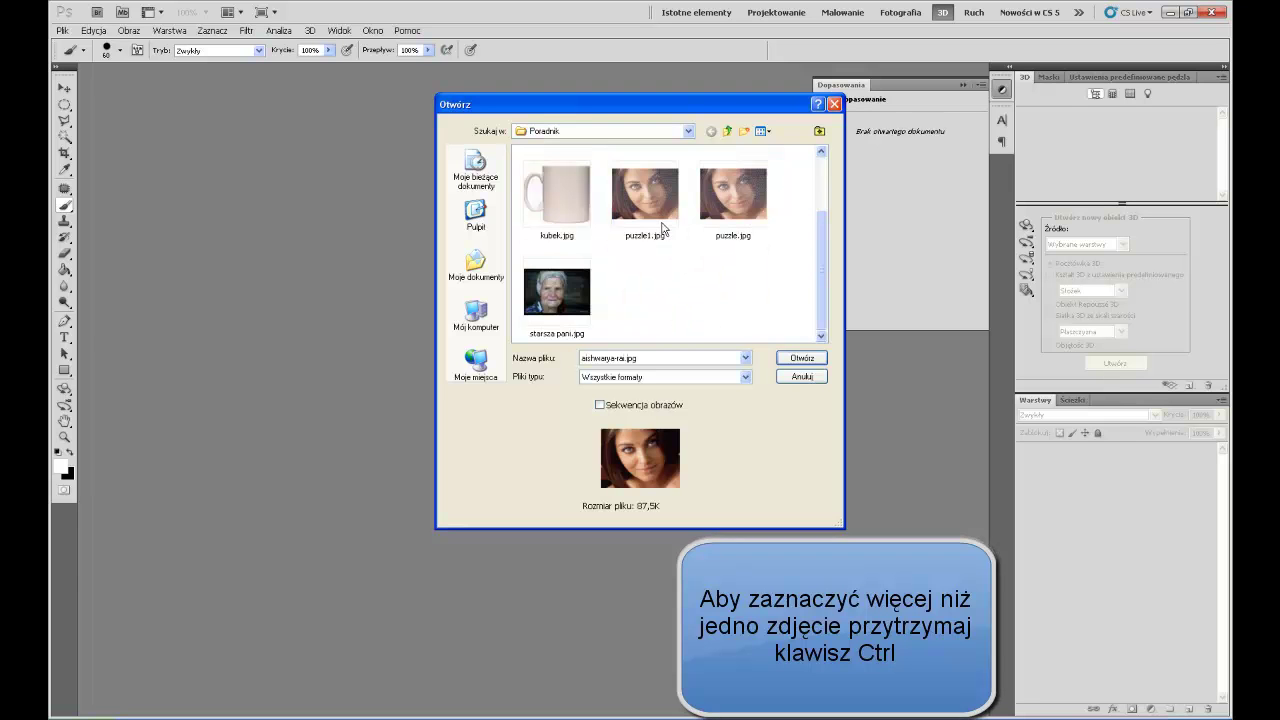
ctrl+click(546, 300)
click(790, 359)
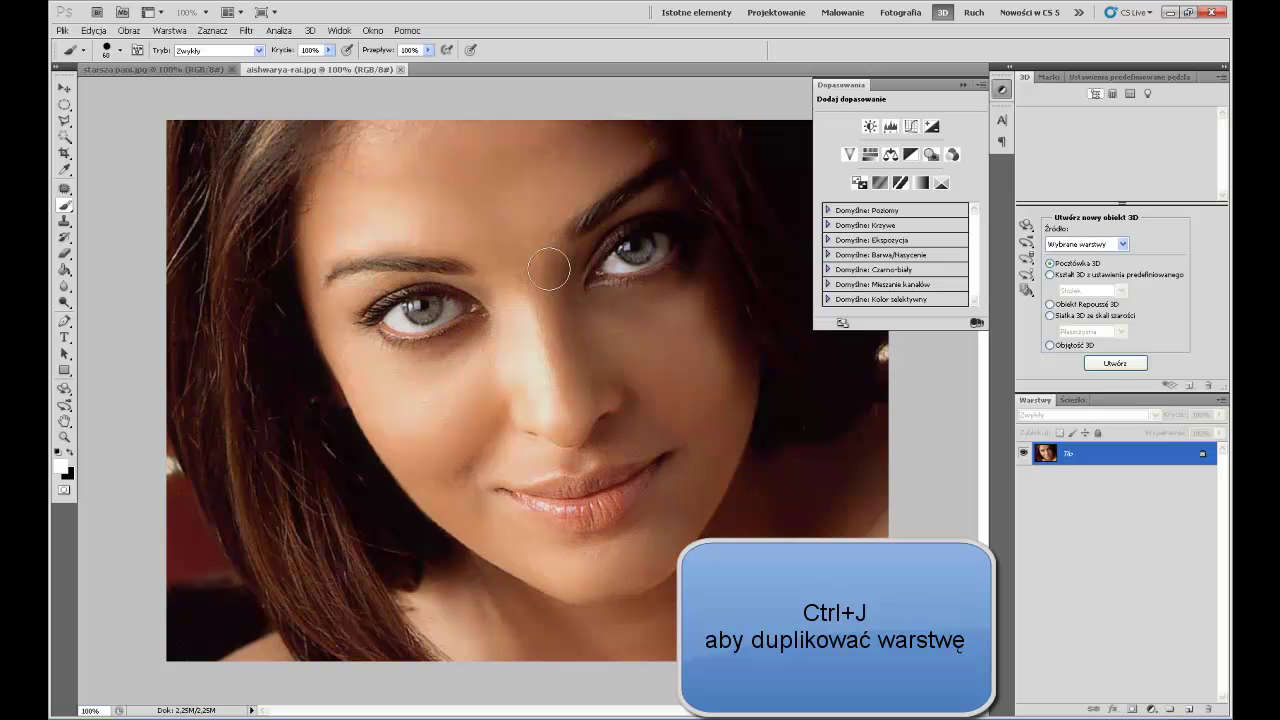
Step: Duplicate the portrait's background layer, then draw an elliptical selection around the face in starsza pani.jpg
key(ctrl+j)
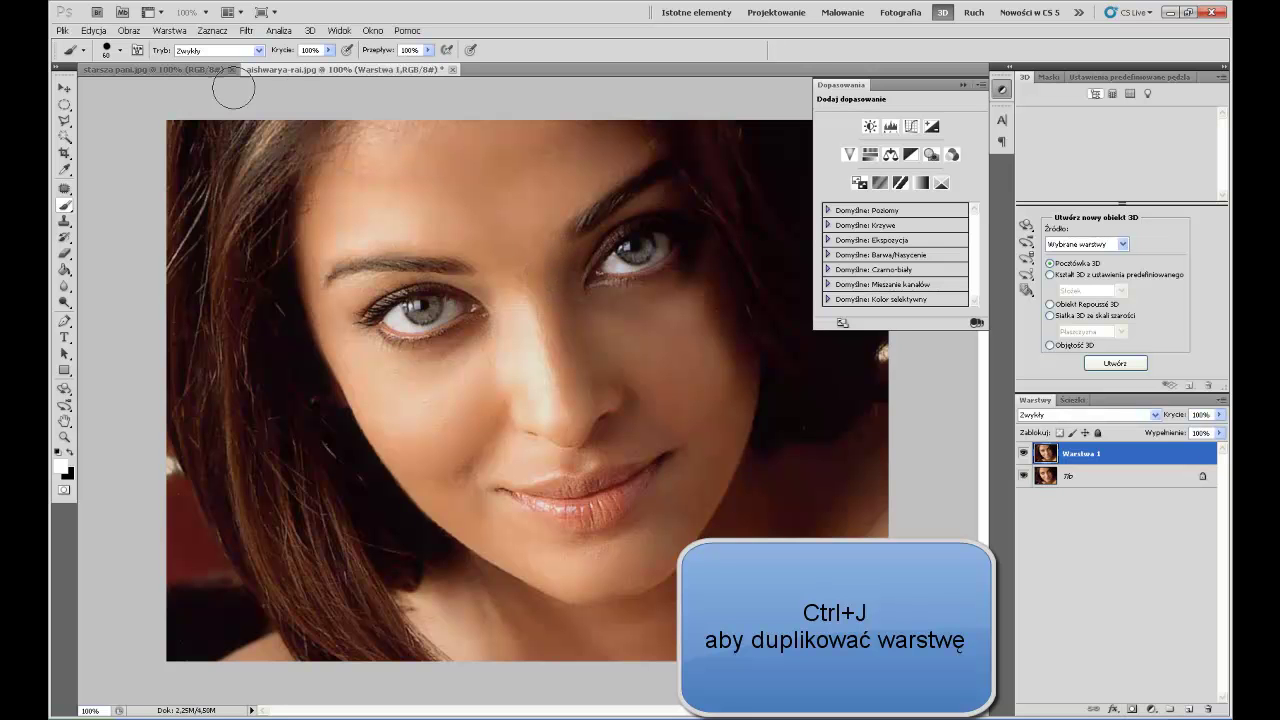
click(188, 69)
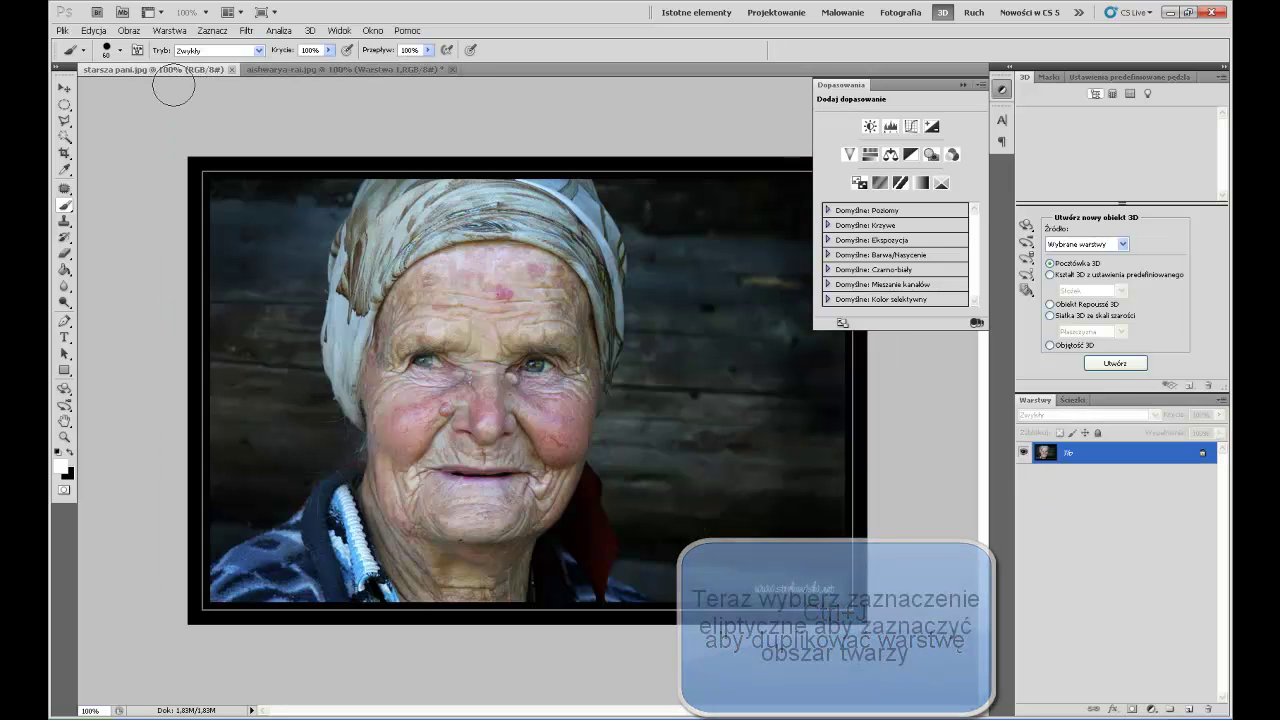
click(66, 104)
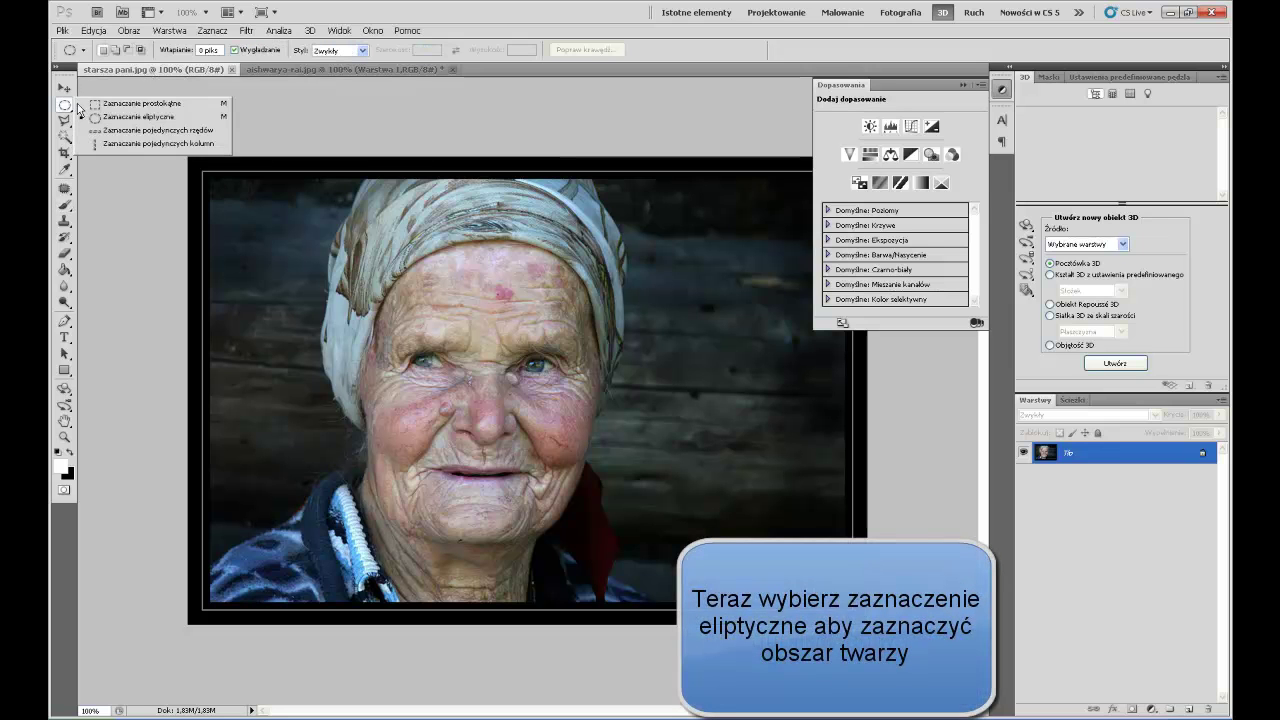
click(110, 117)
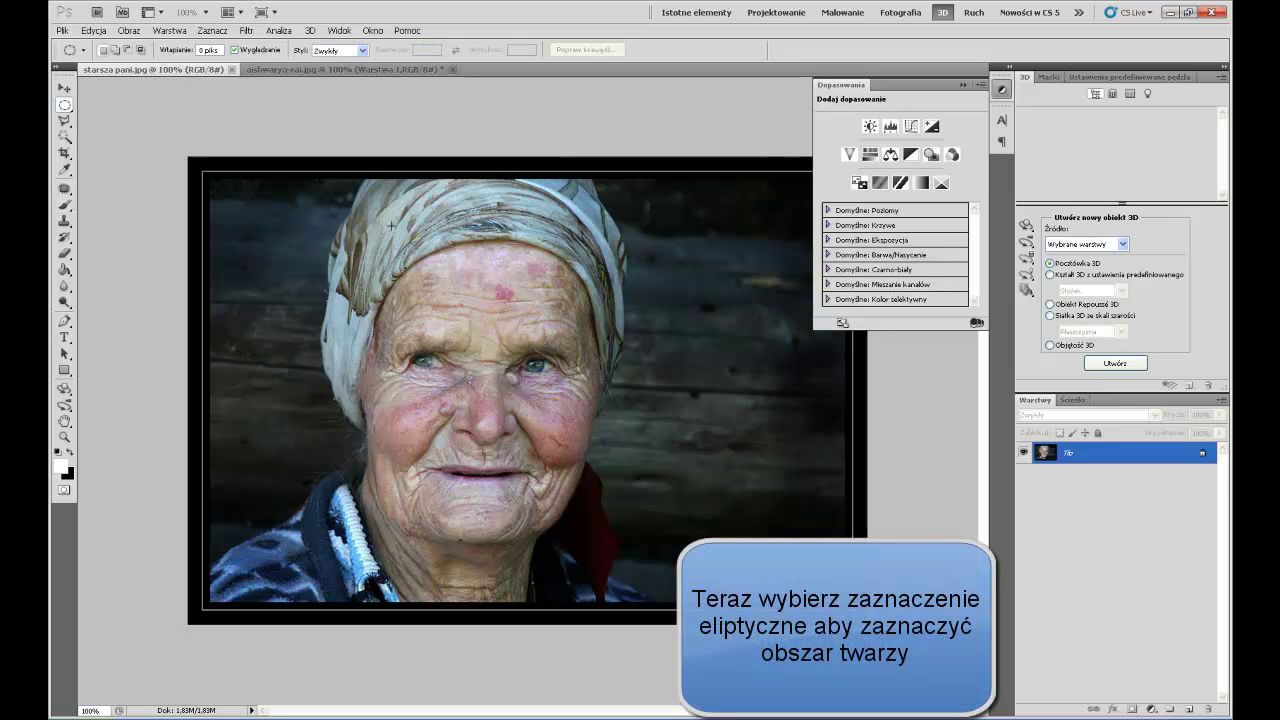
mouse_move(370, 232)
mouse_down()
mouse_move(632, 328)
mouse_move(622, 432)
mouse_up()
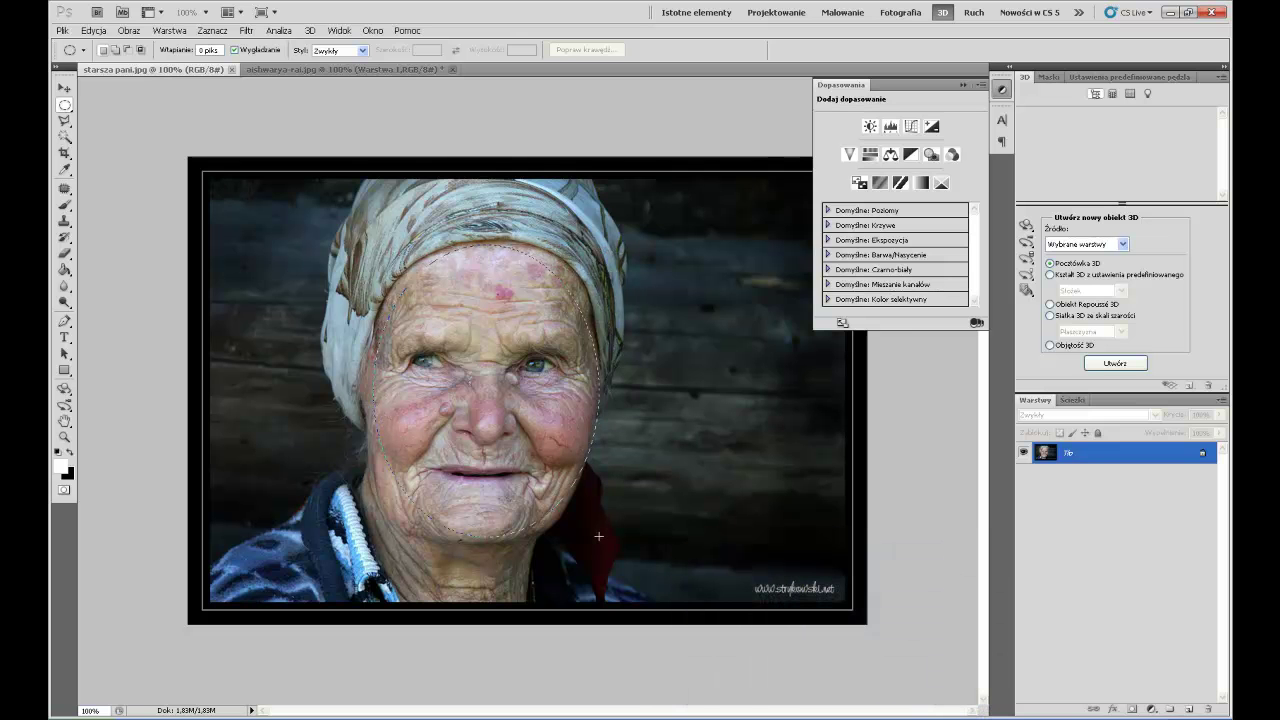
drag(598, 535, 601, 546)
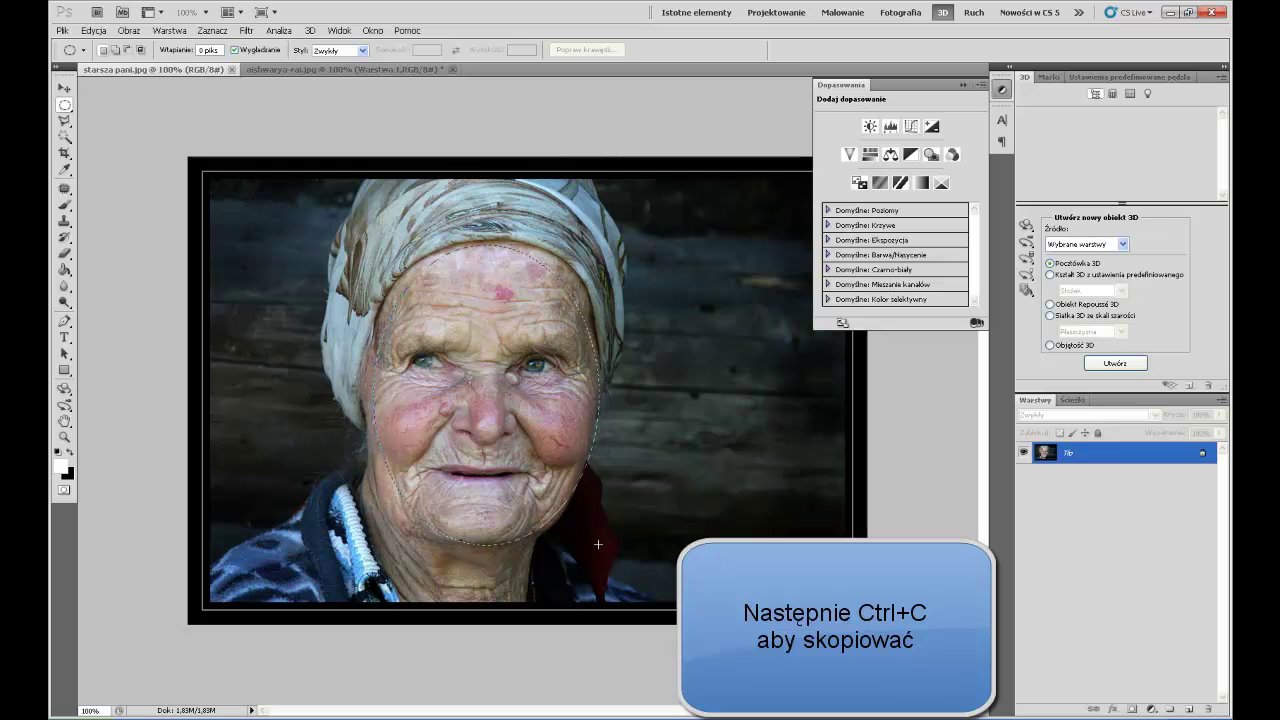
drag(598, 544, 598, 545)
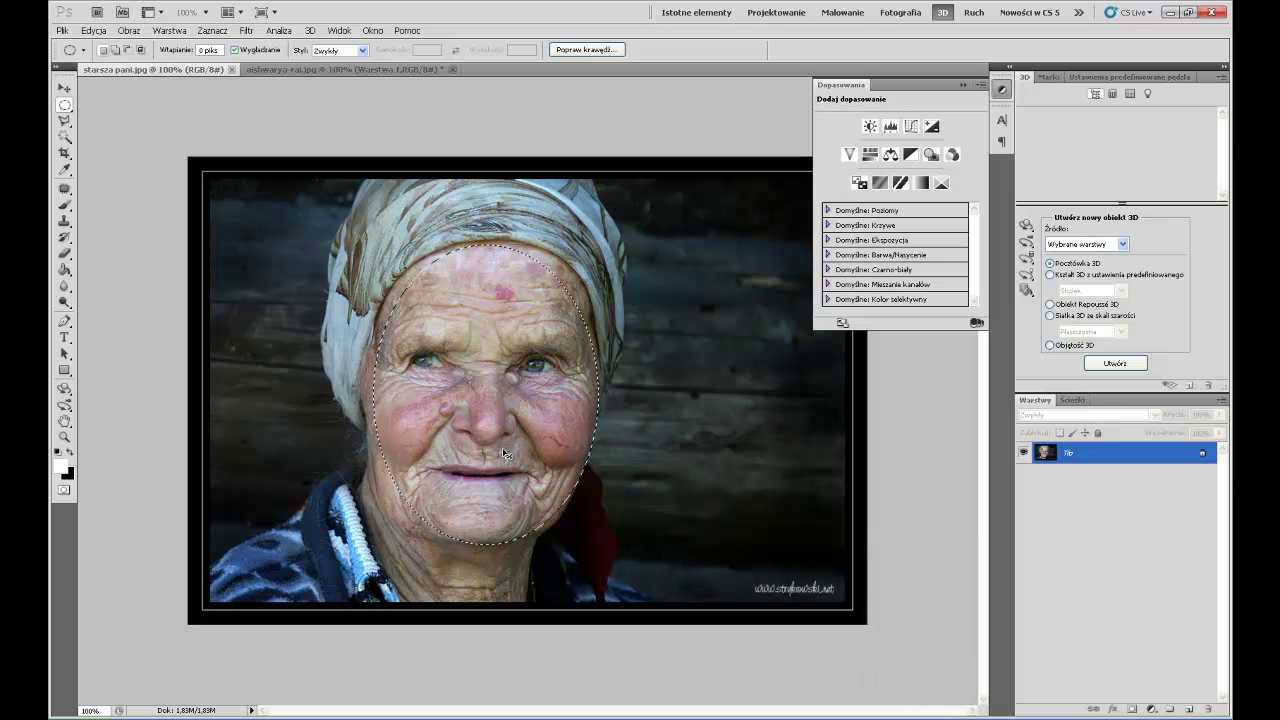
Step: Paste the elderly face into aishwarya-rai.jpg as a new layer at 58% opacity
click(379, 71)
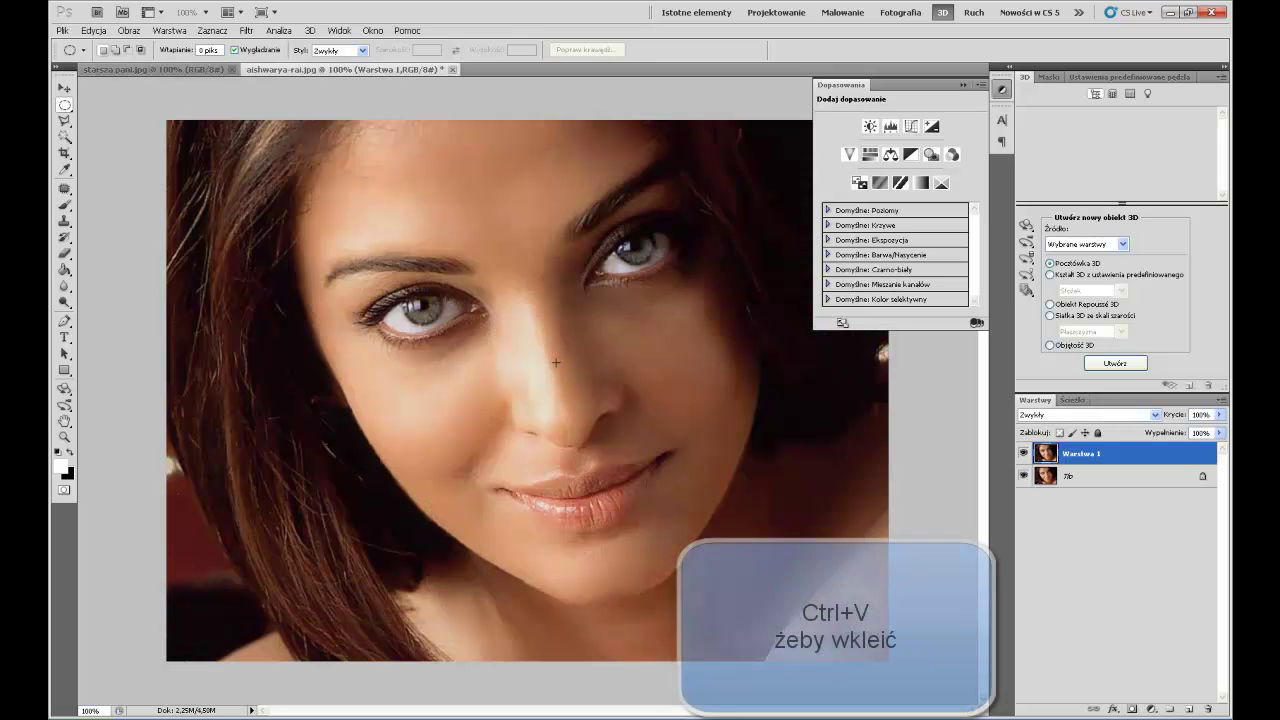
key(ctrl+v)
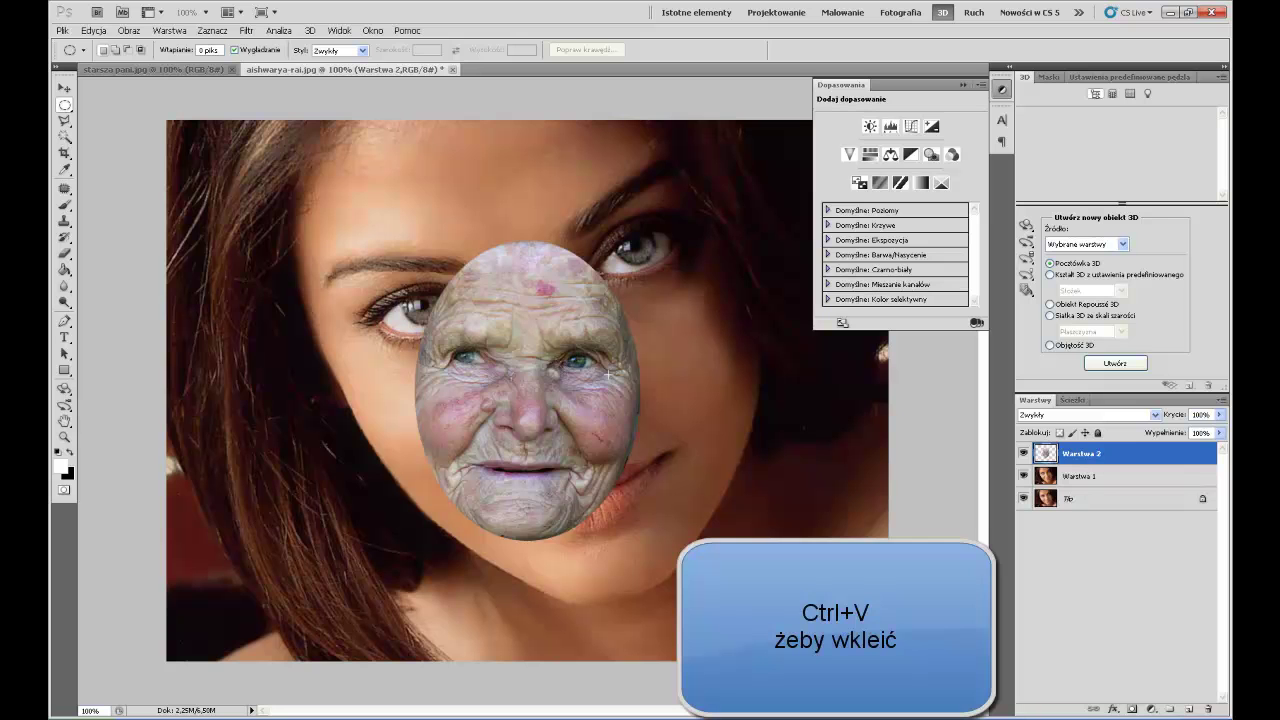
click(1220, 414)
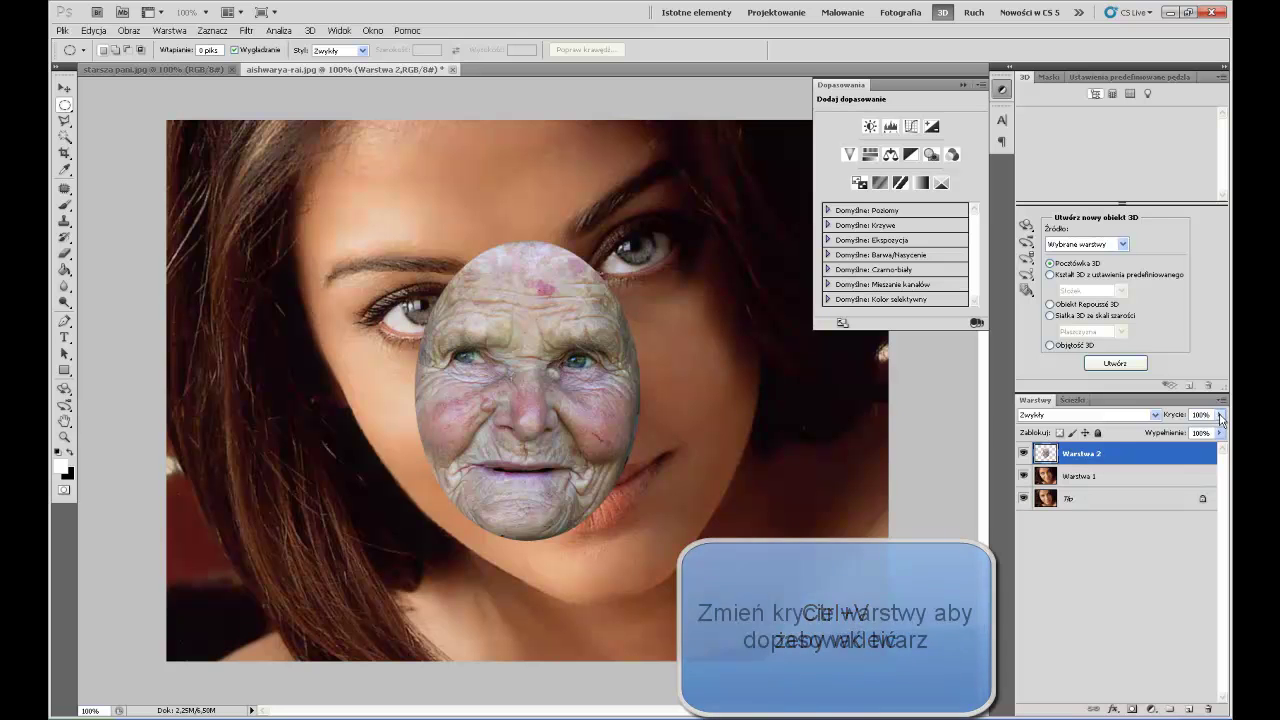
drag(1219, 430, 1183, 435)
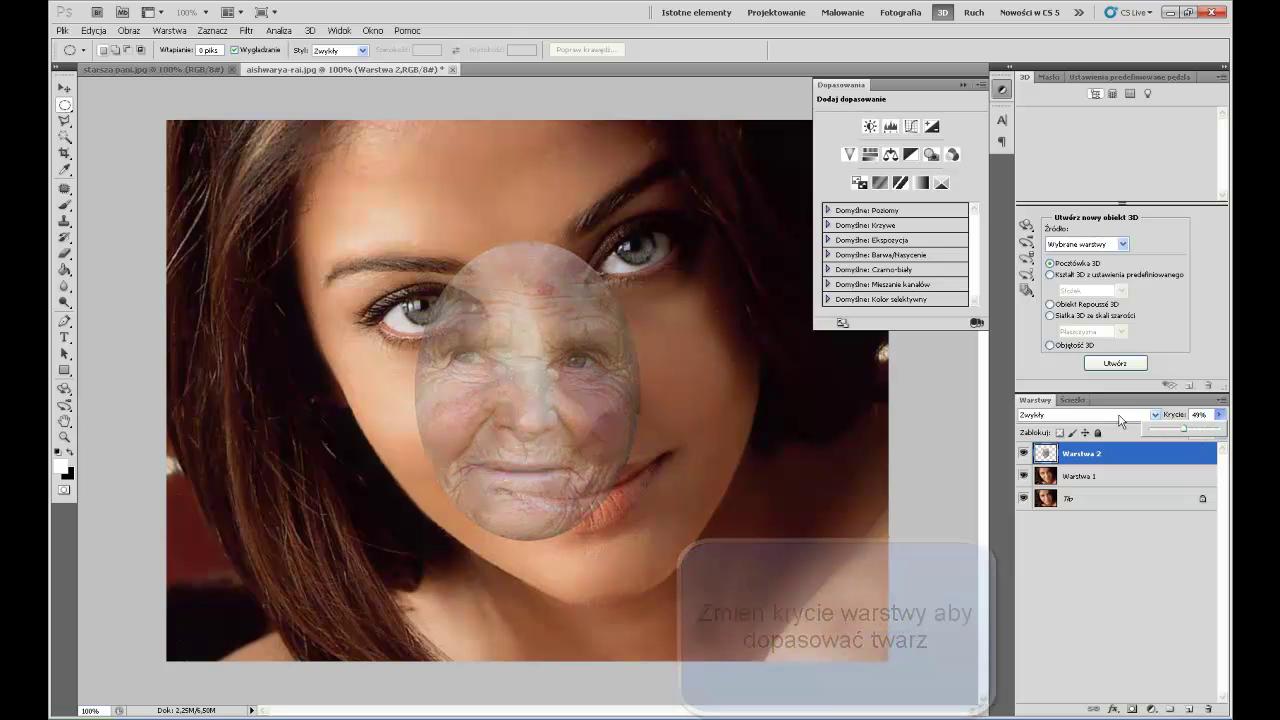
drag(1193, 433, 1190, 433)
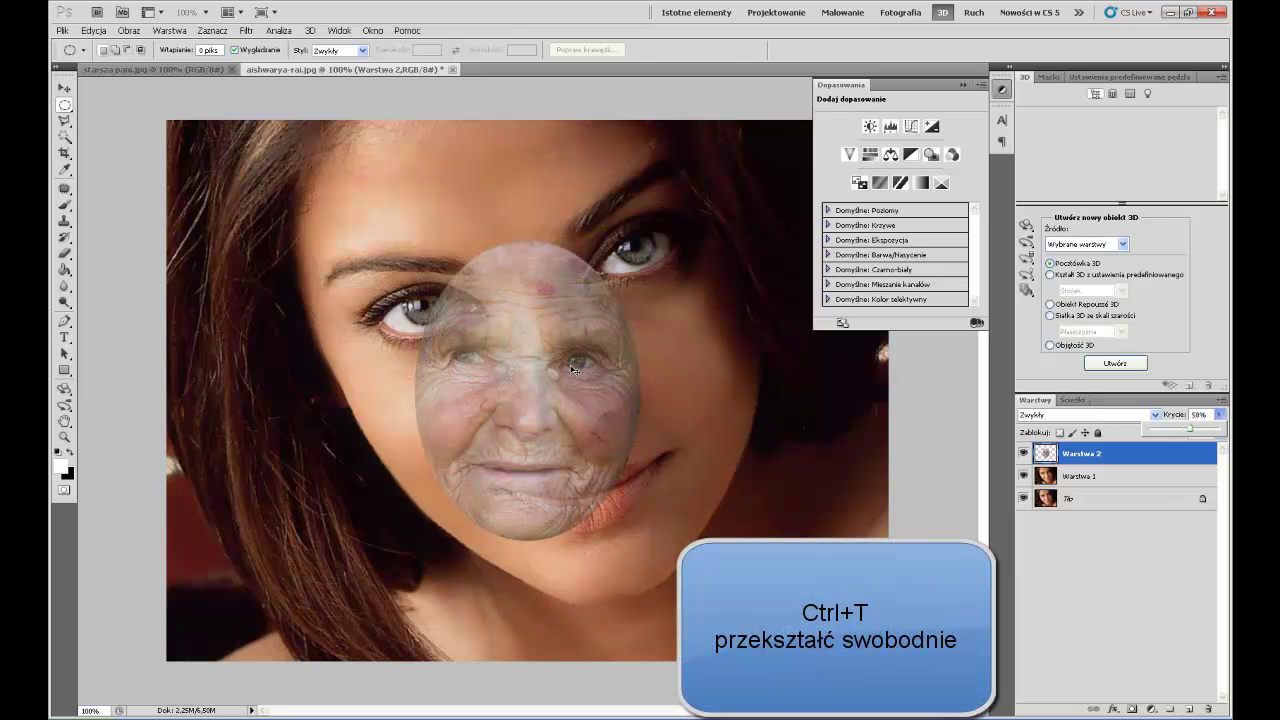
Step: Scale the pasted old face to about 177% and move it down-left over the young face
key(ctrl+t)
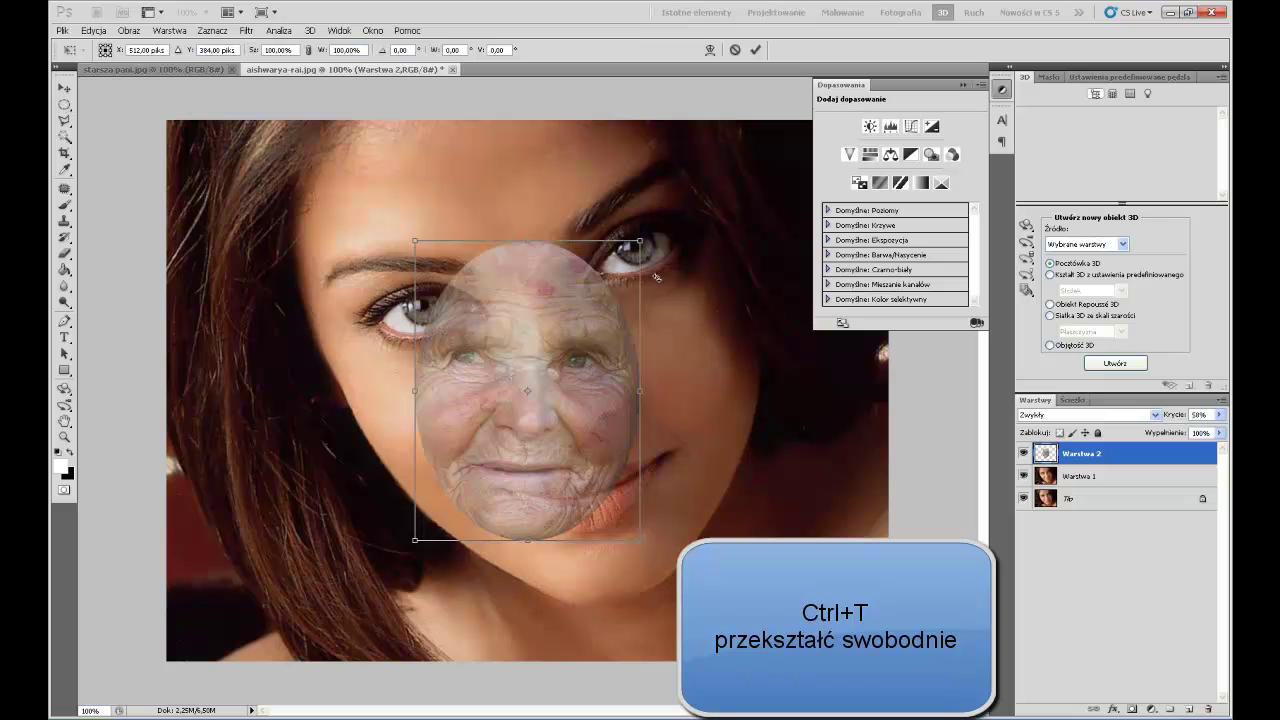
drag(640, 241, 858, 44)
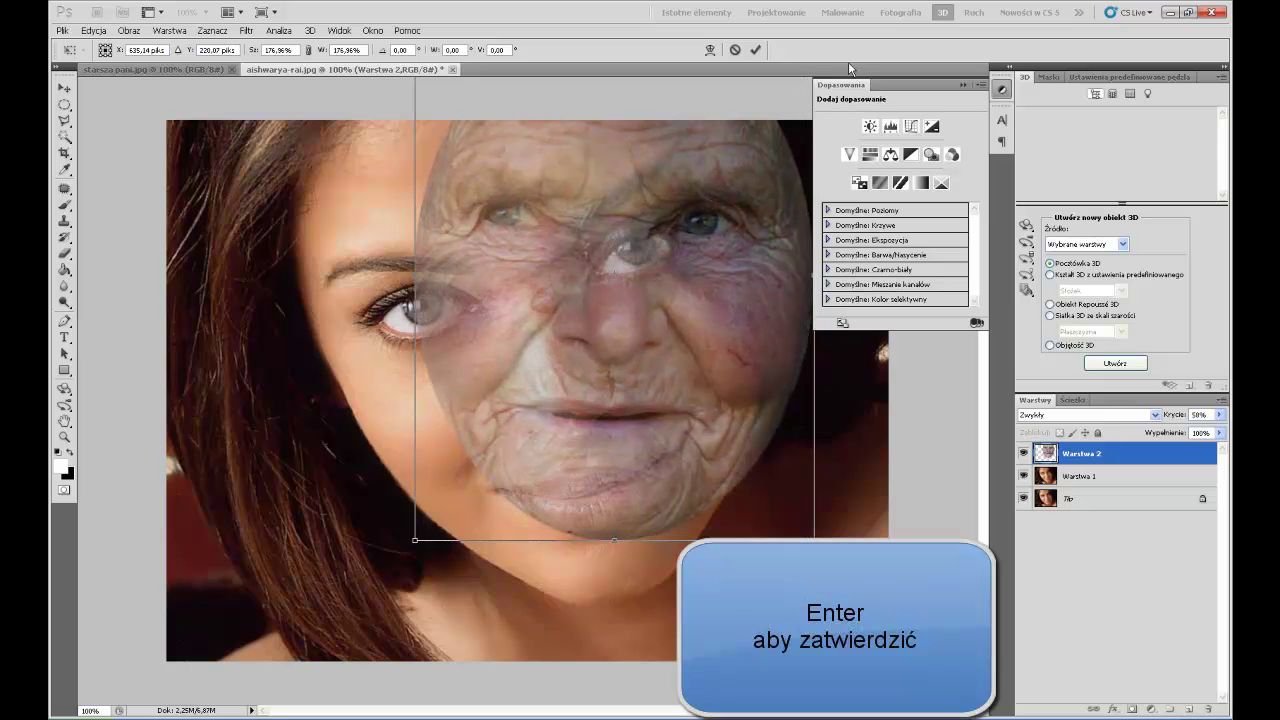
key(Return)
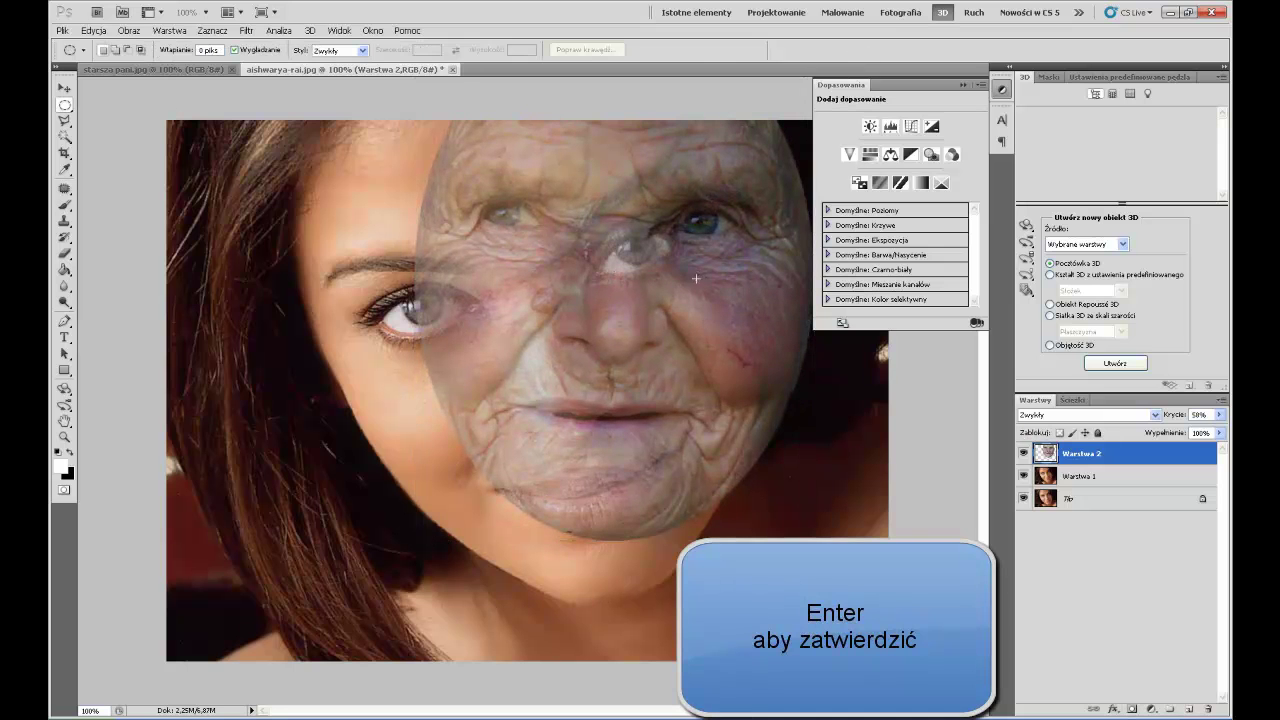
key(v)
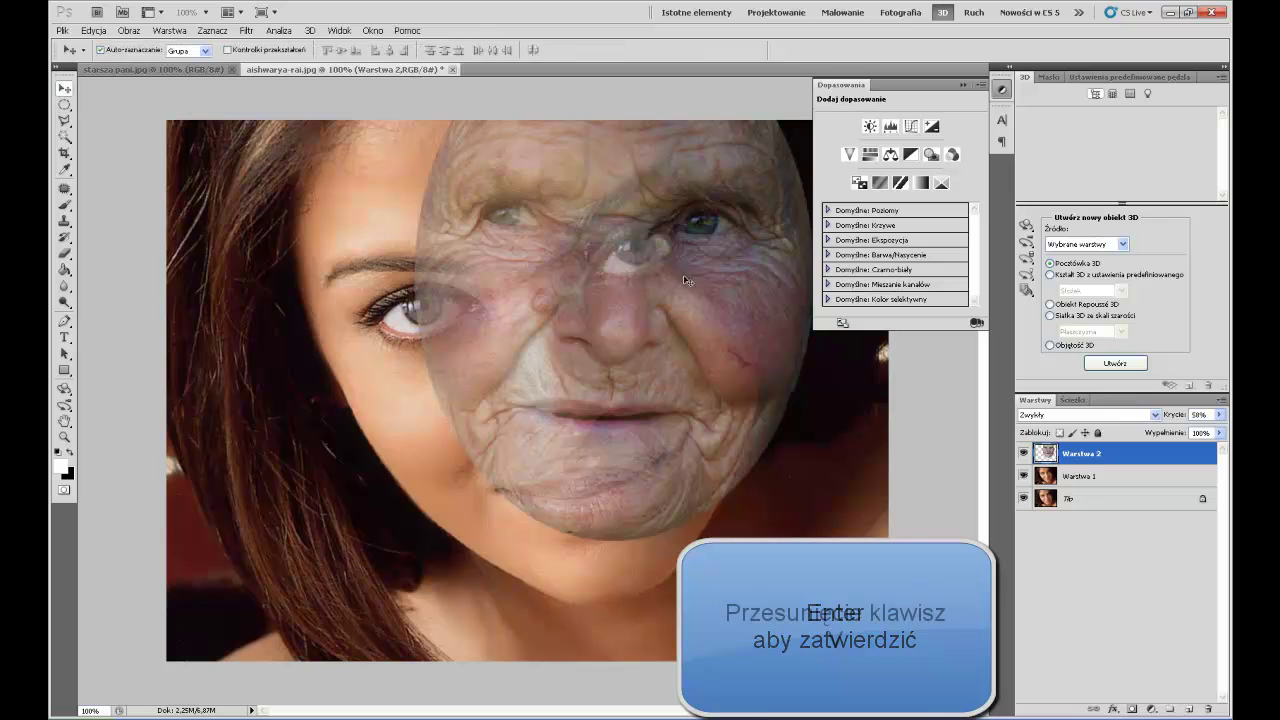
drag(688, 281, 637, 331)
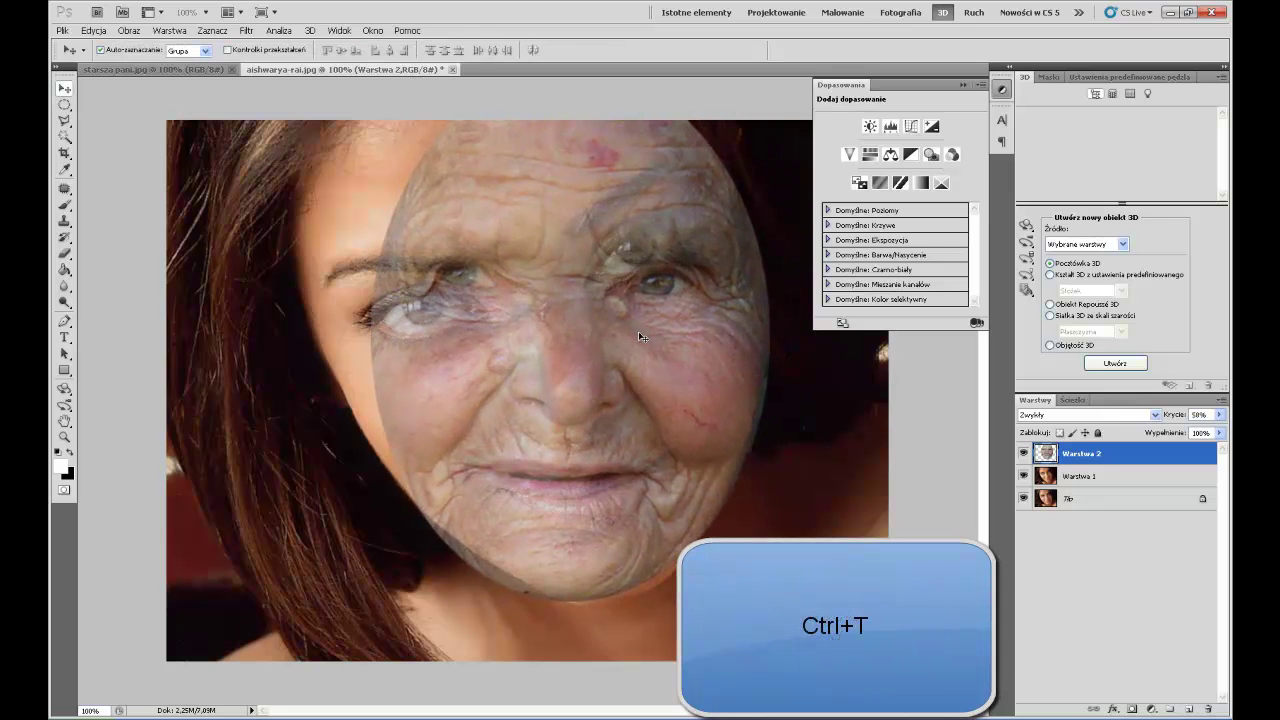
Step: Rotate the old face about -4.6°, tweak its opacity, then scale and corner-distort it to match the eyes
key(ctrl+t)
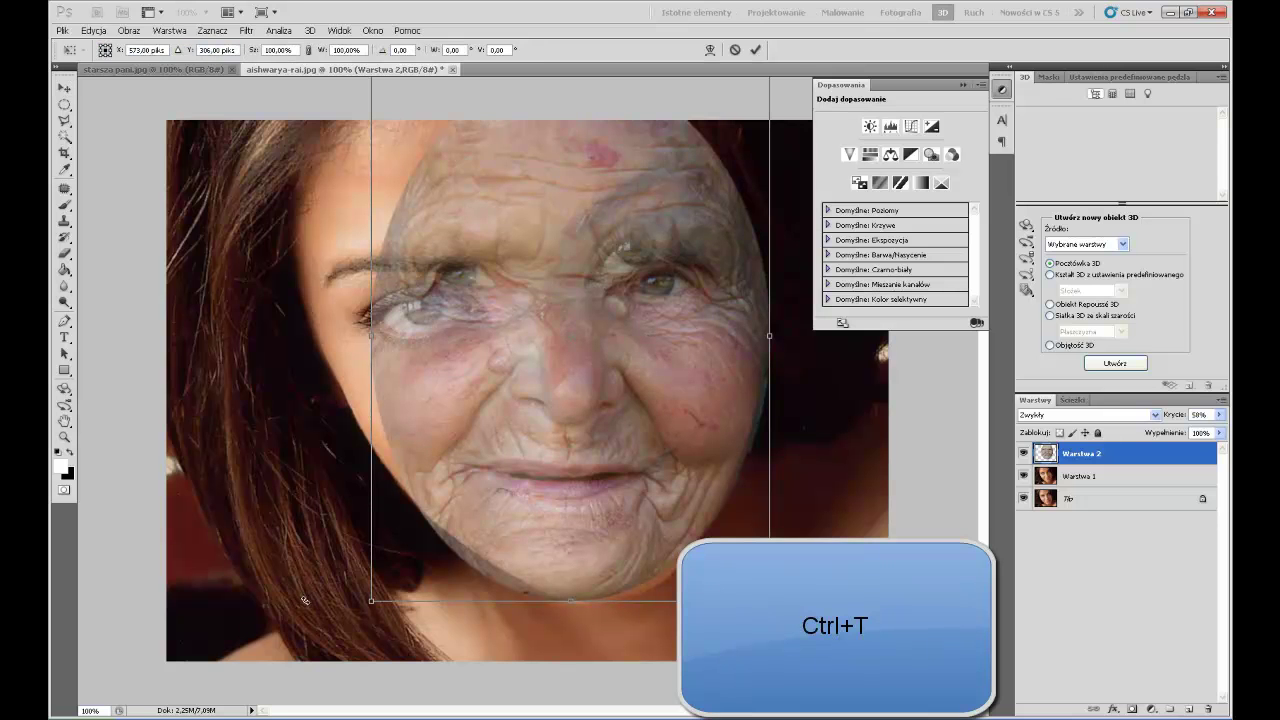
drag(304, 601, 390, 680)
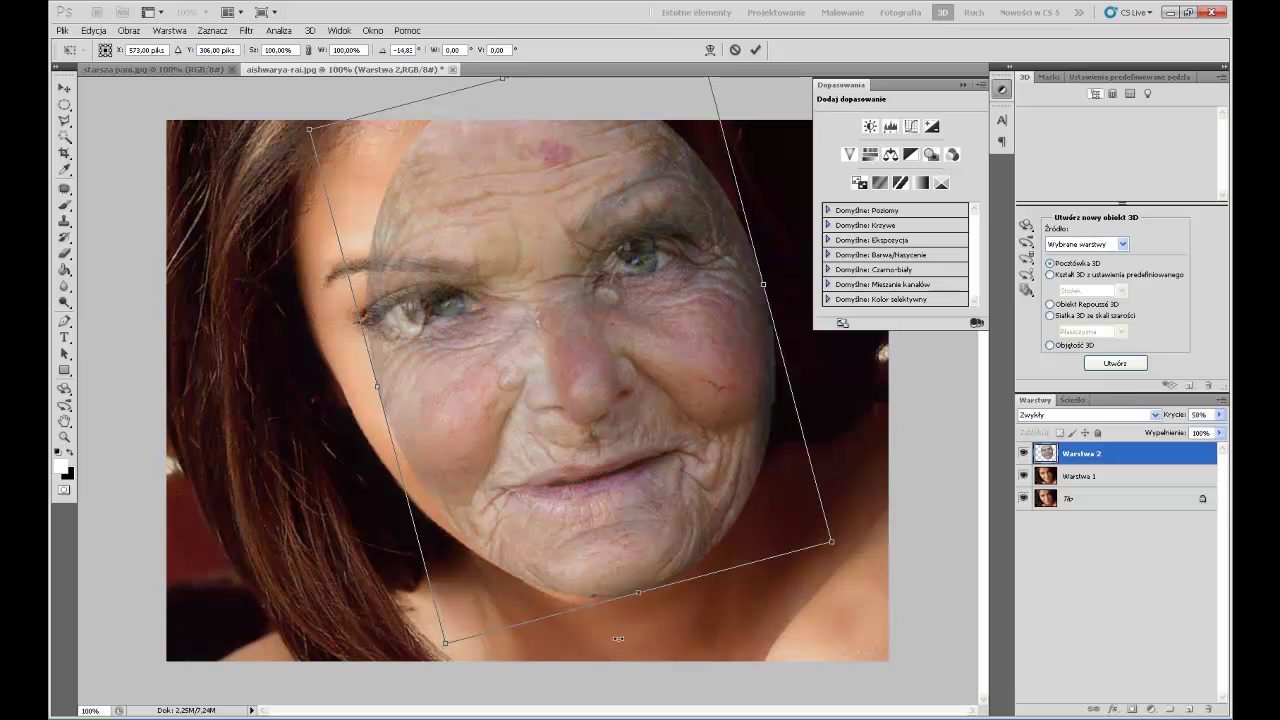
click(1220, 414)
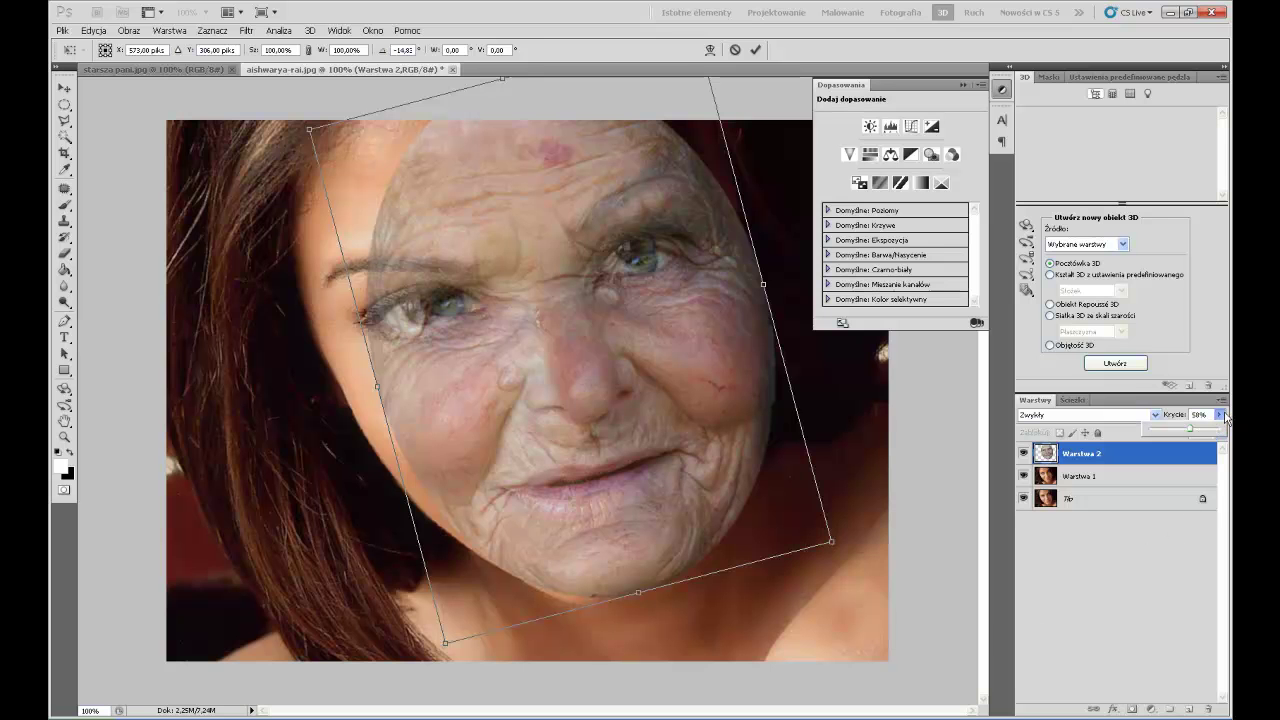
drag(1190, 432, 1184, 434)
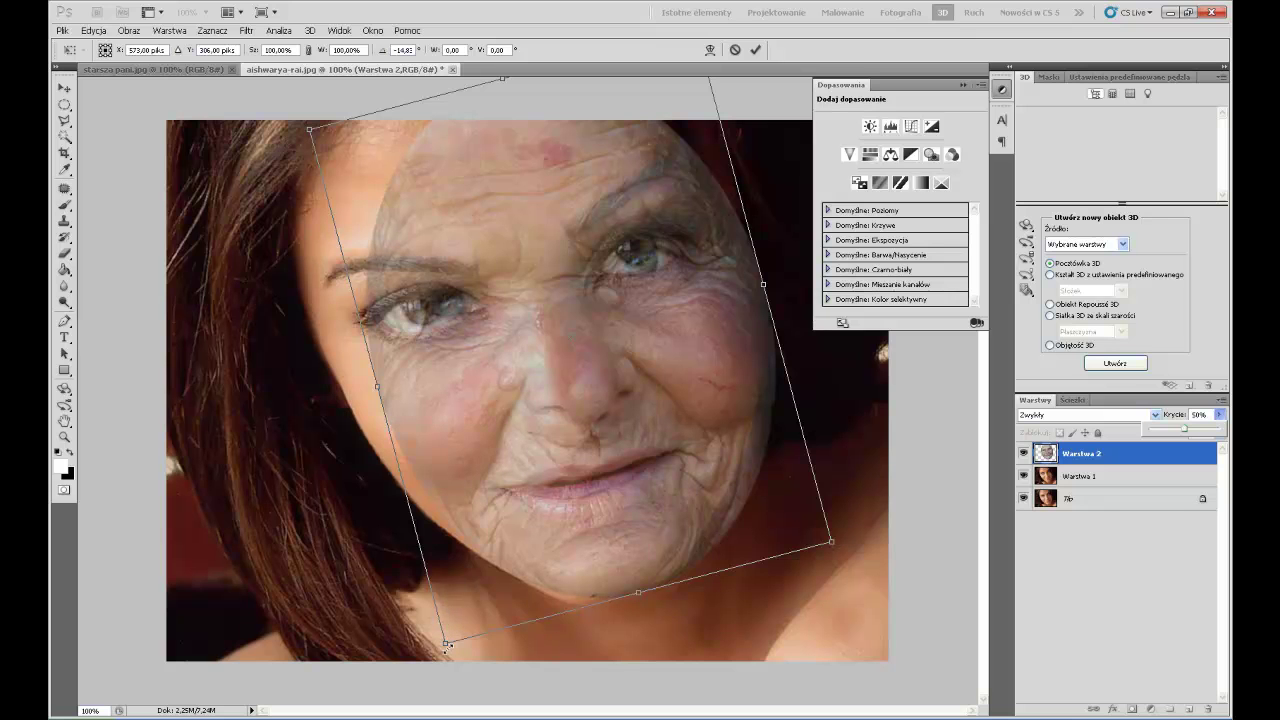
drag(444, 645, 432, 665)
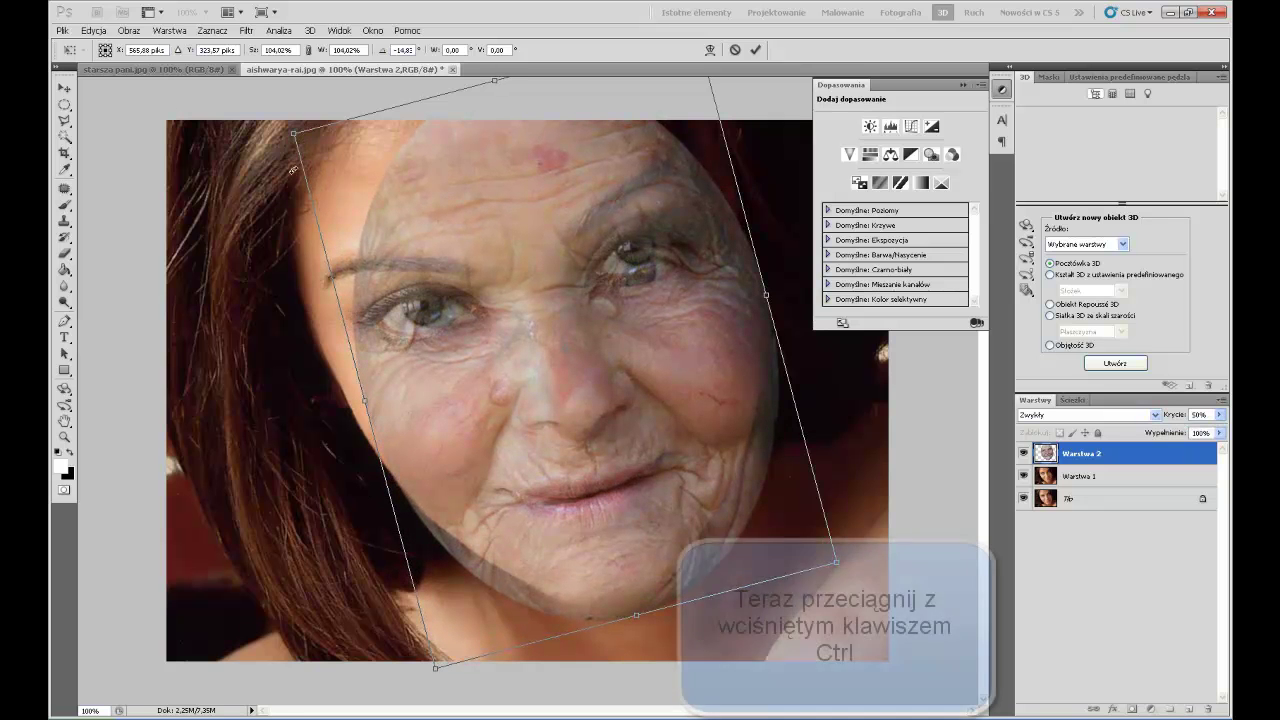
mouse_move(288, 138)
mouse_down()
mouse_move(243, 94)
mouse_move(205, 80)
mouse_up()
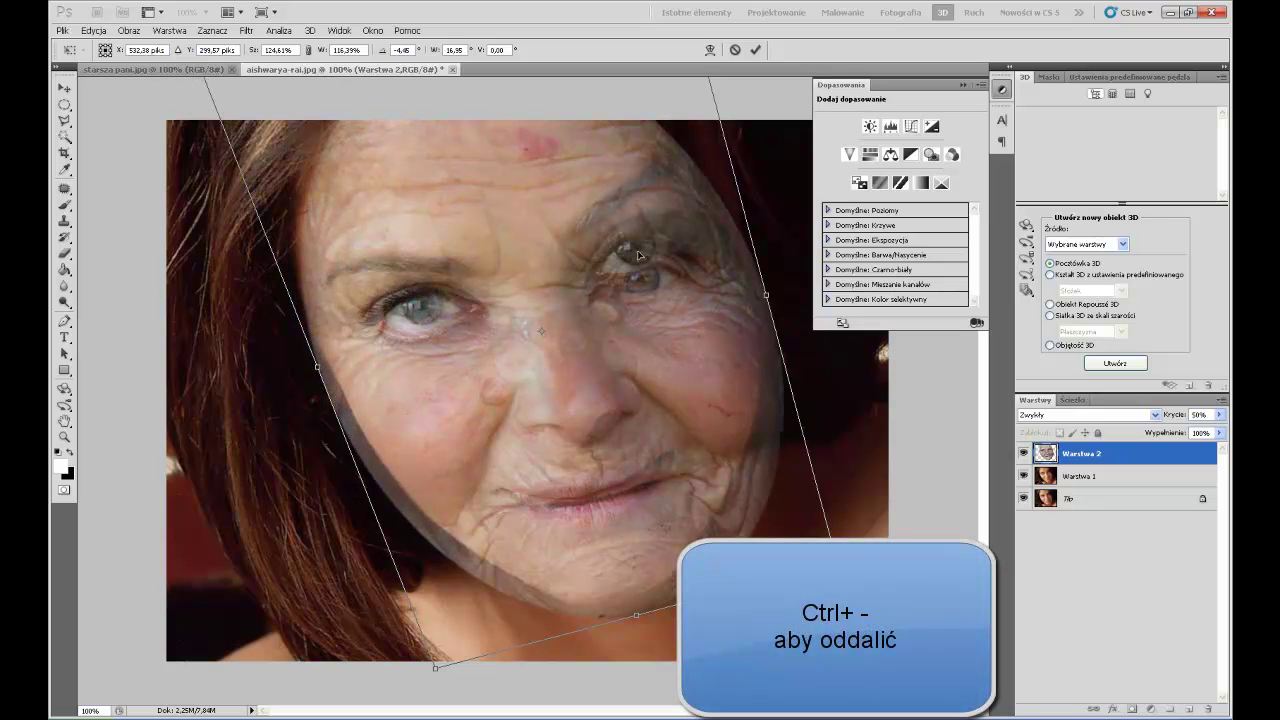
Step: Stretch the face's top corner to fit, set the layer to 42% opacity, and commit the transform
key(ctrl+minus)
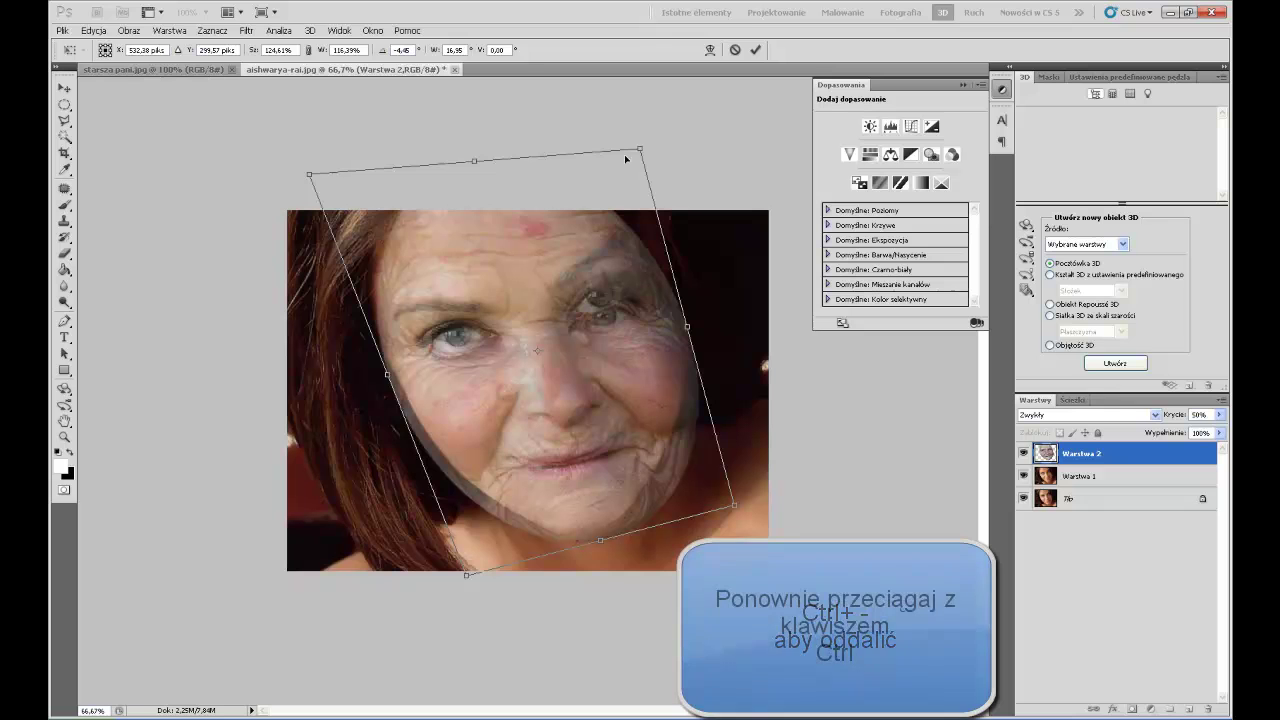
drag(640, 151, 643, 90)
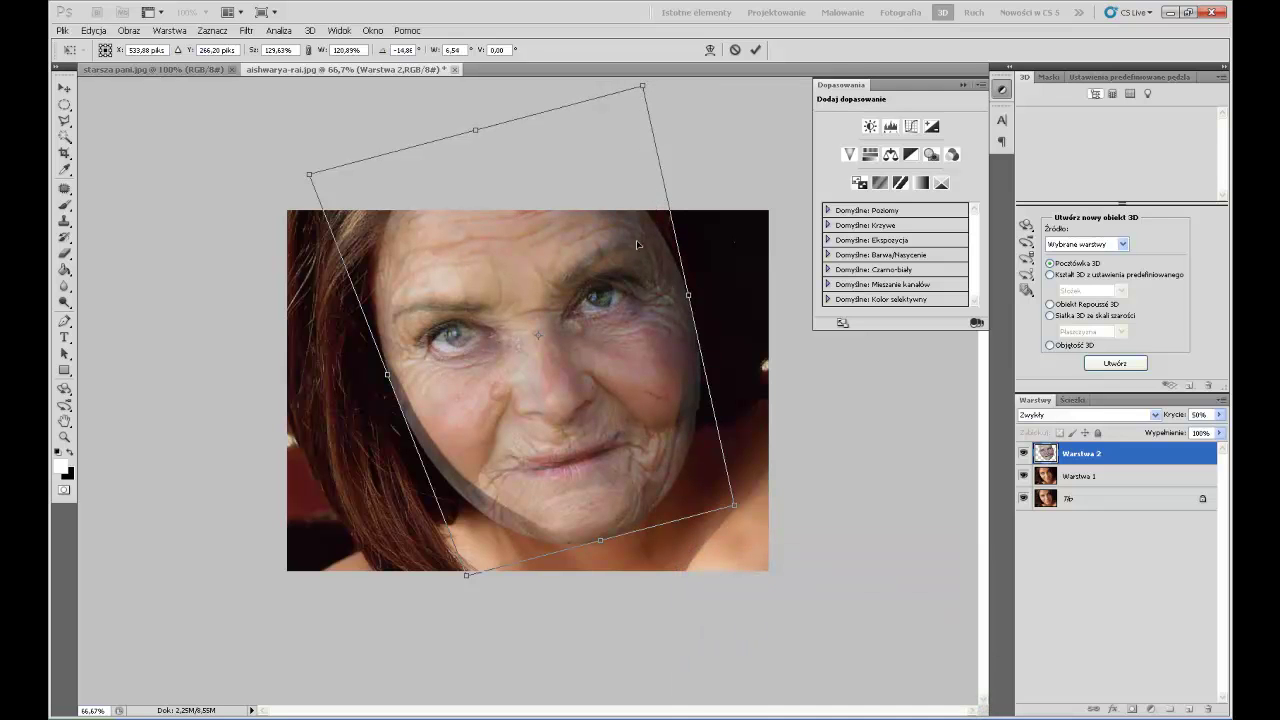
click(1220, 416)
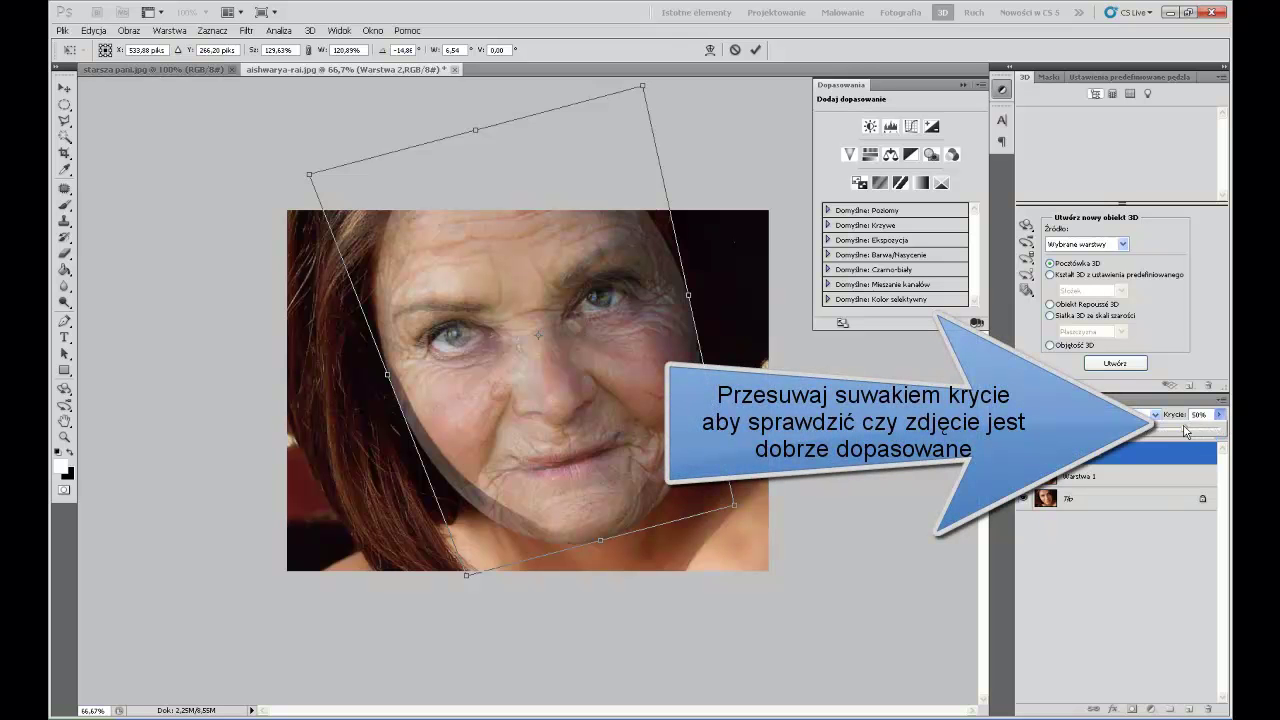
drag(1205, 430, 1181, 432)
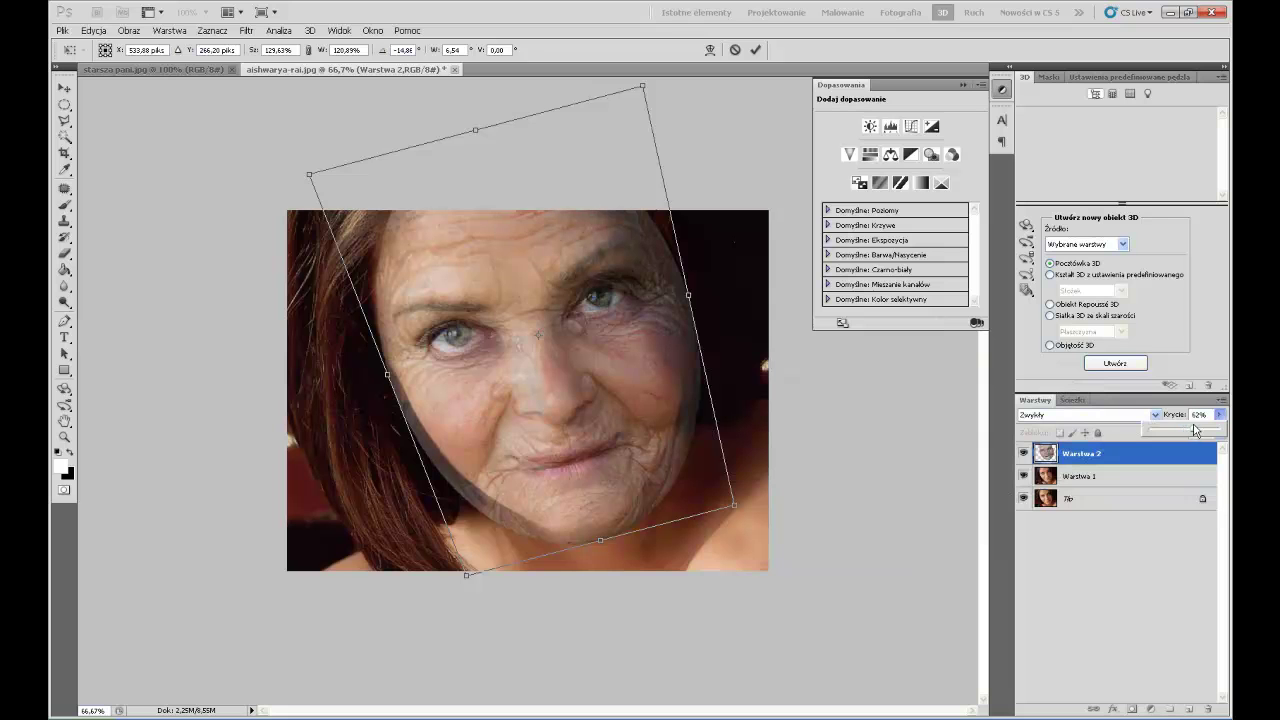
drag(1207, 428, 1182, 429)
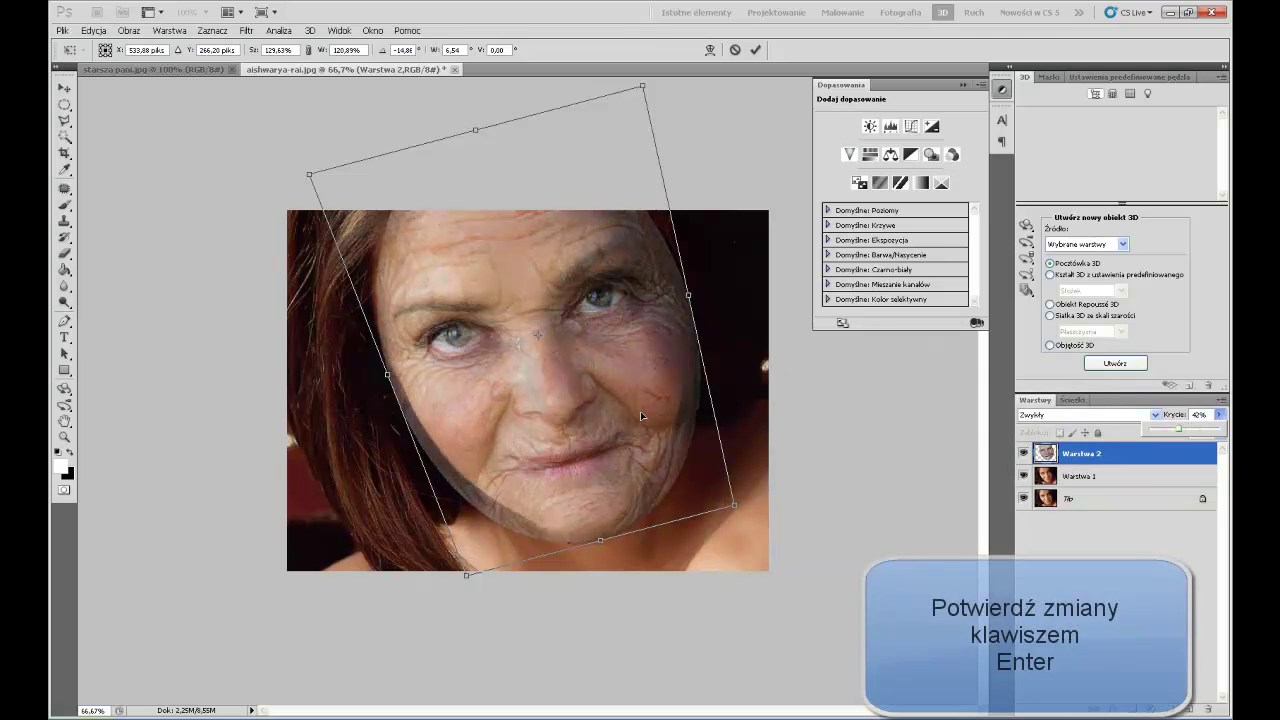
key(Return)
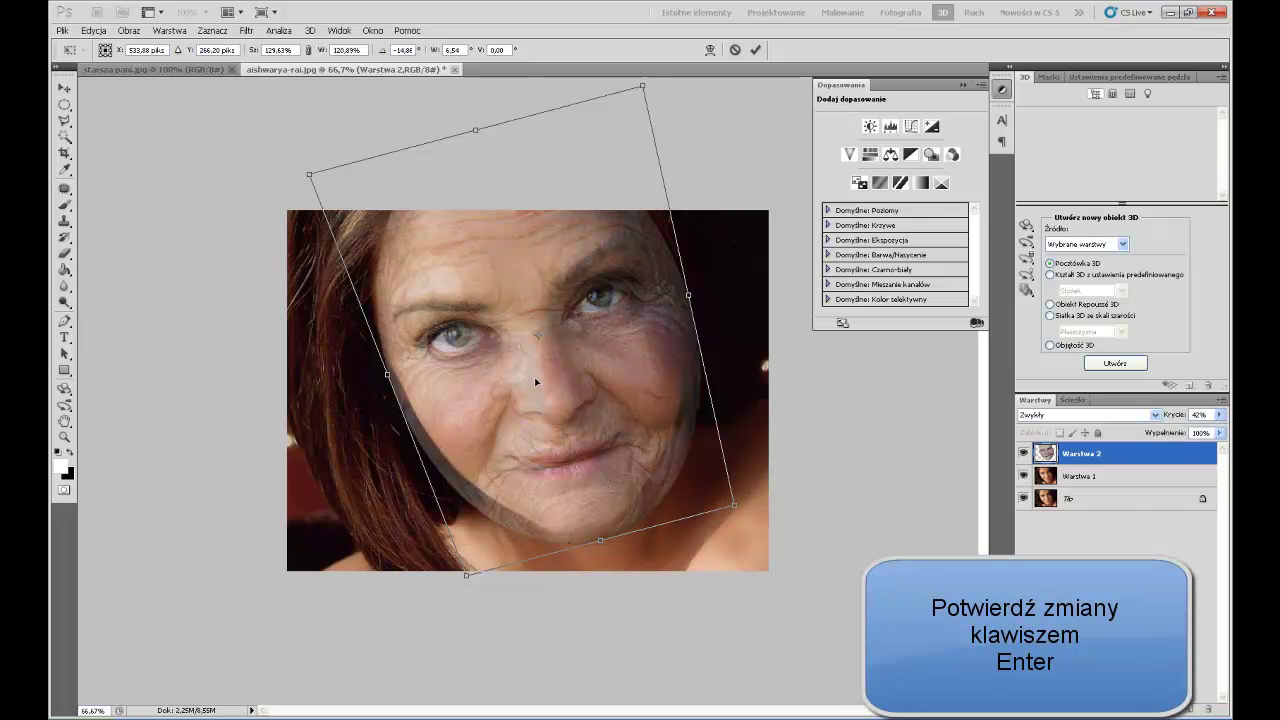
key(Return)
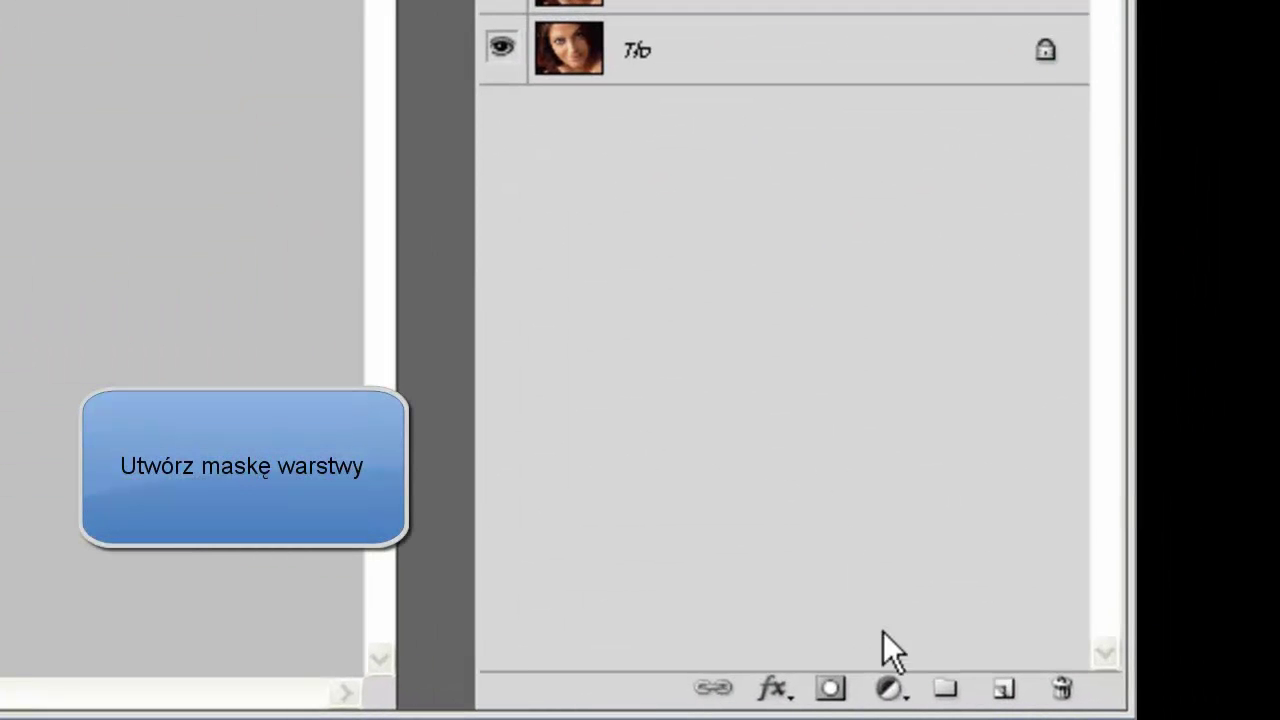
Step: Add a black-filled layer mask to the old-face layer and zoom in on the face
click(830, 689)
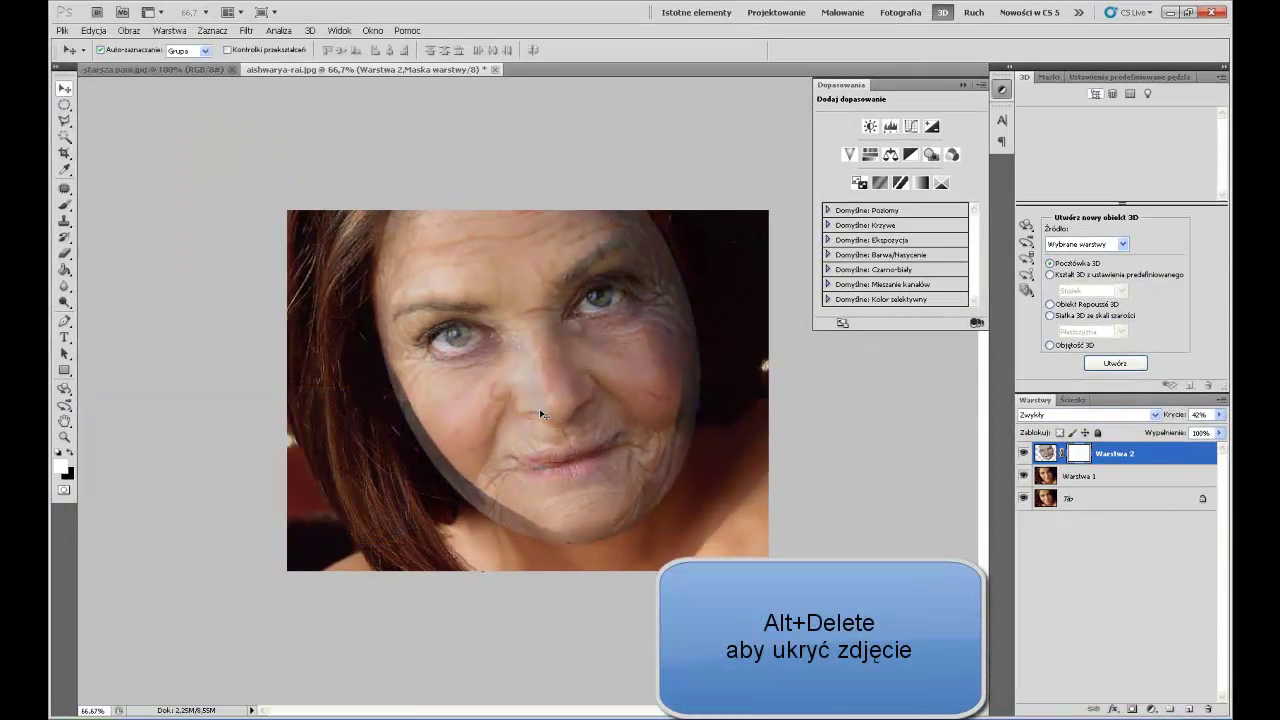
key(alt+Delete)
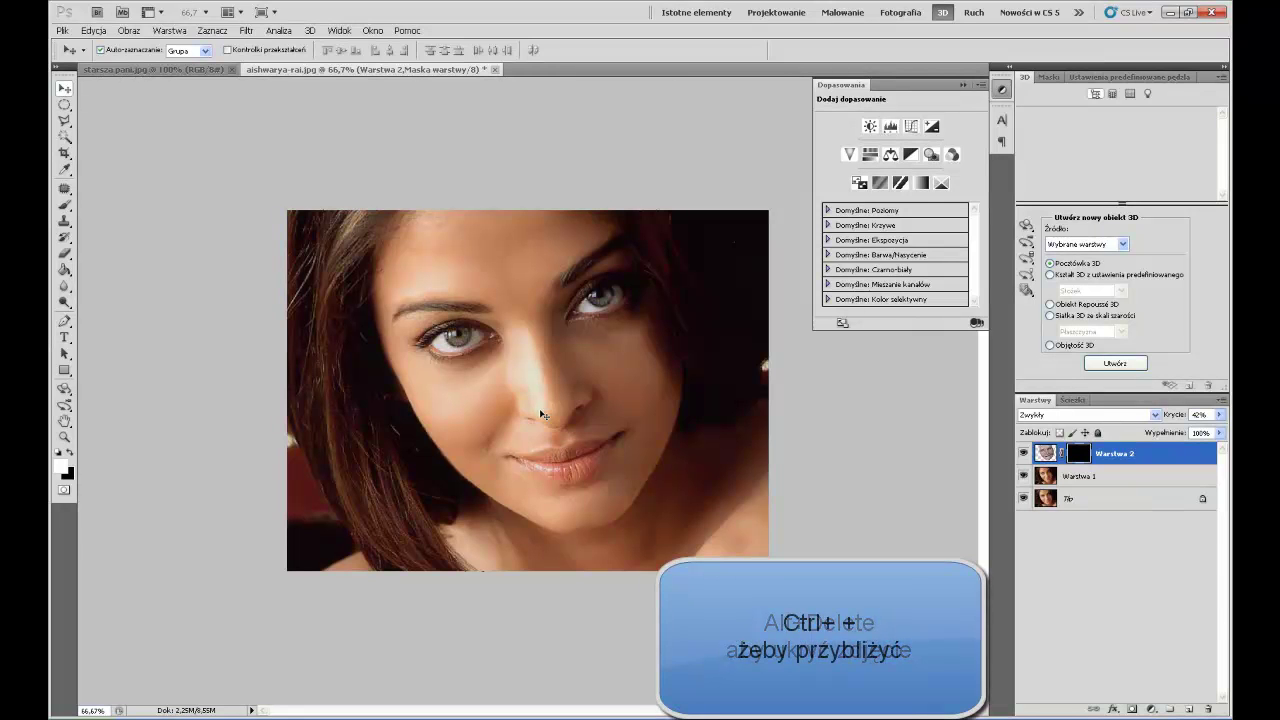
key(ctrl+plus)
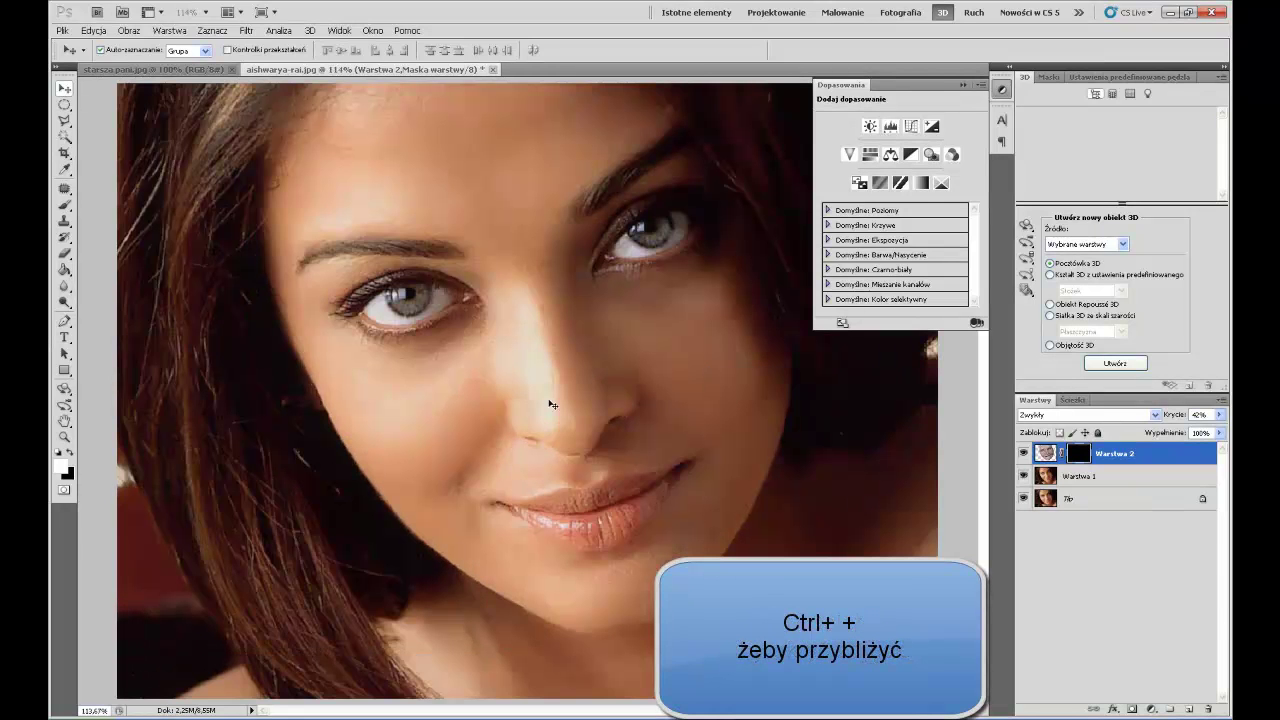
click(963, 87)
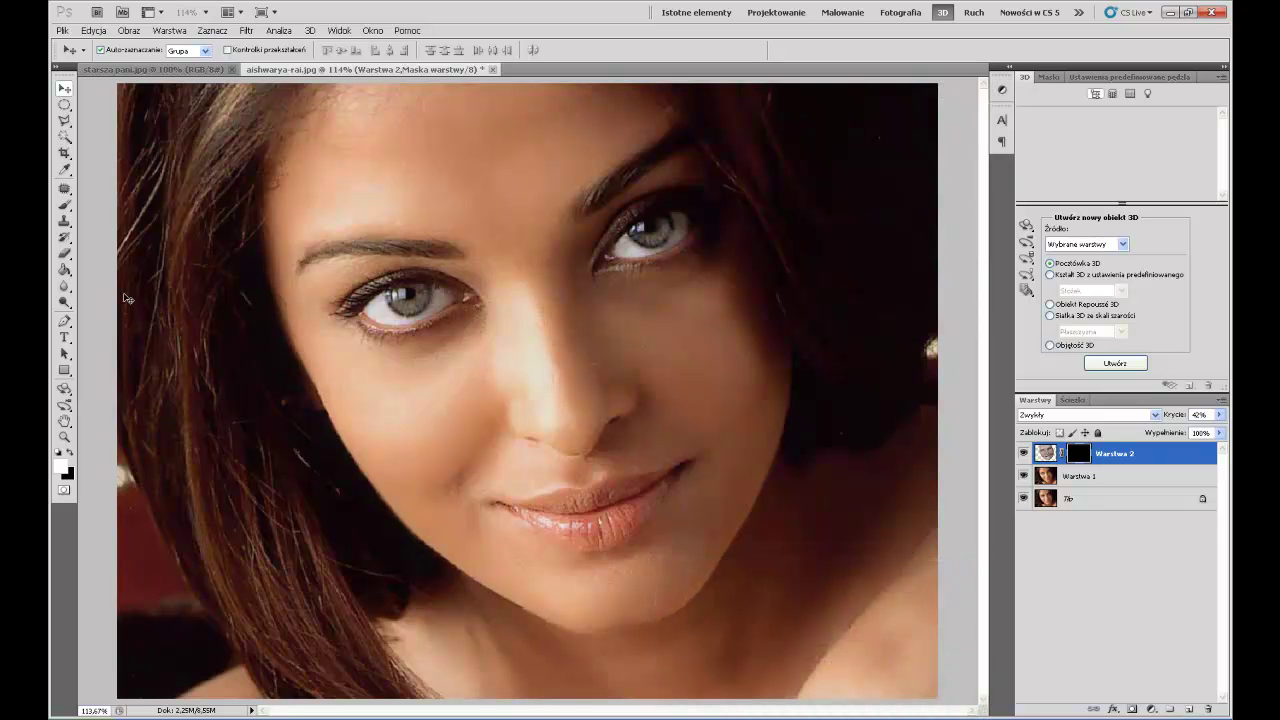
click(64, 205)
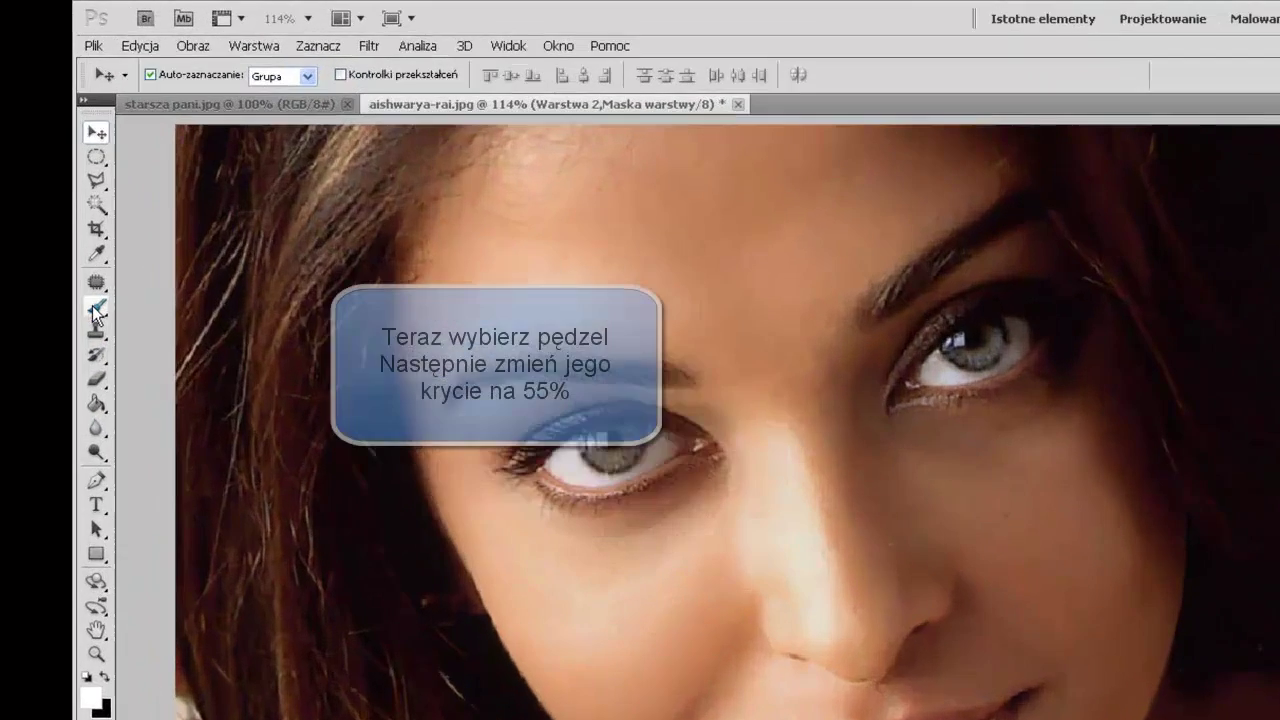
Step: Paint the mask at 55% brush opacity to reveal wrinkles on the forehead, nose bridge and right cheek
click(552, 85)
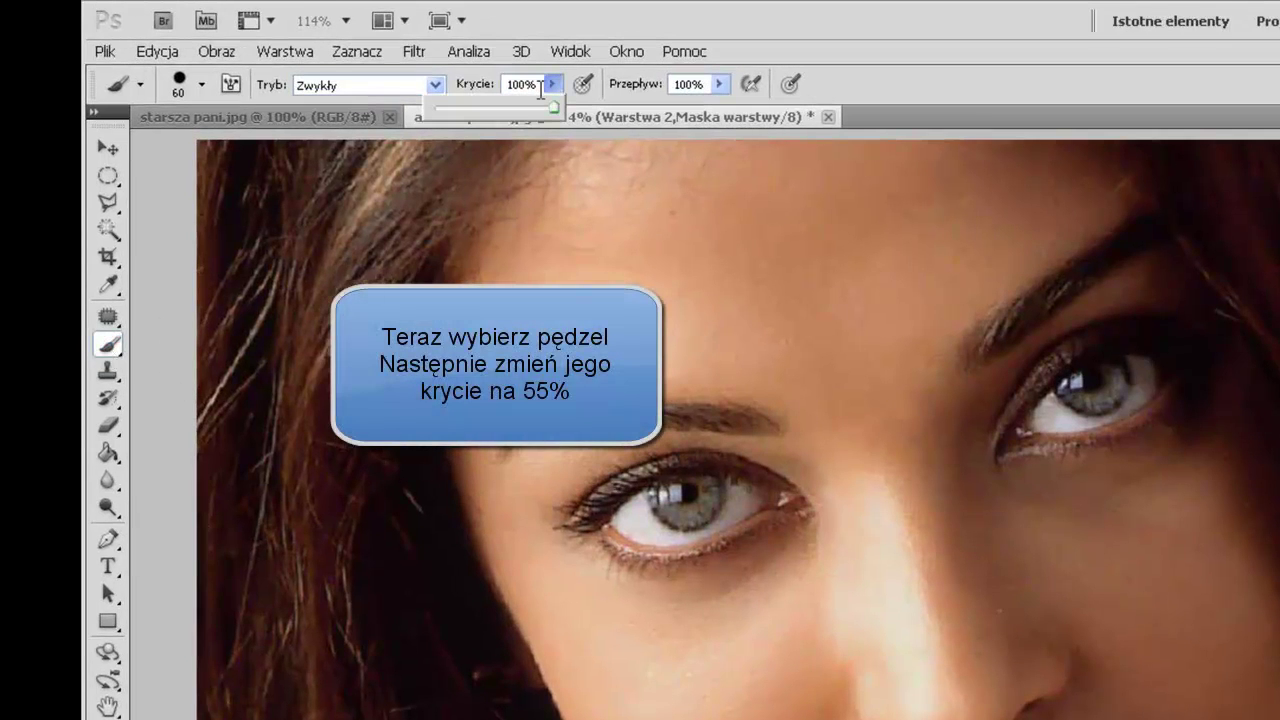
click(502, 110)
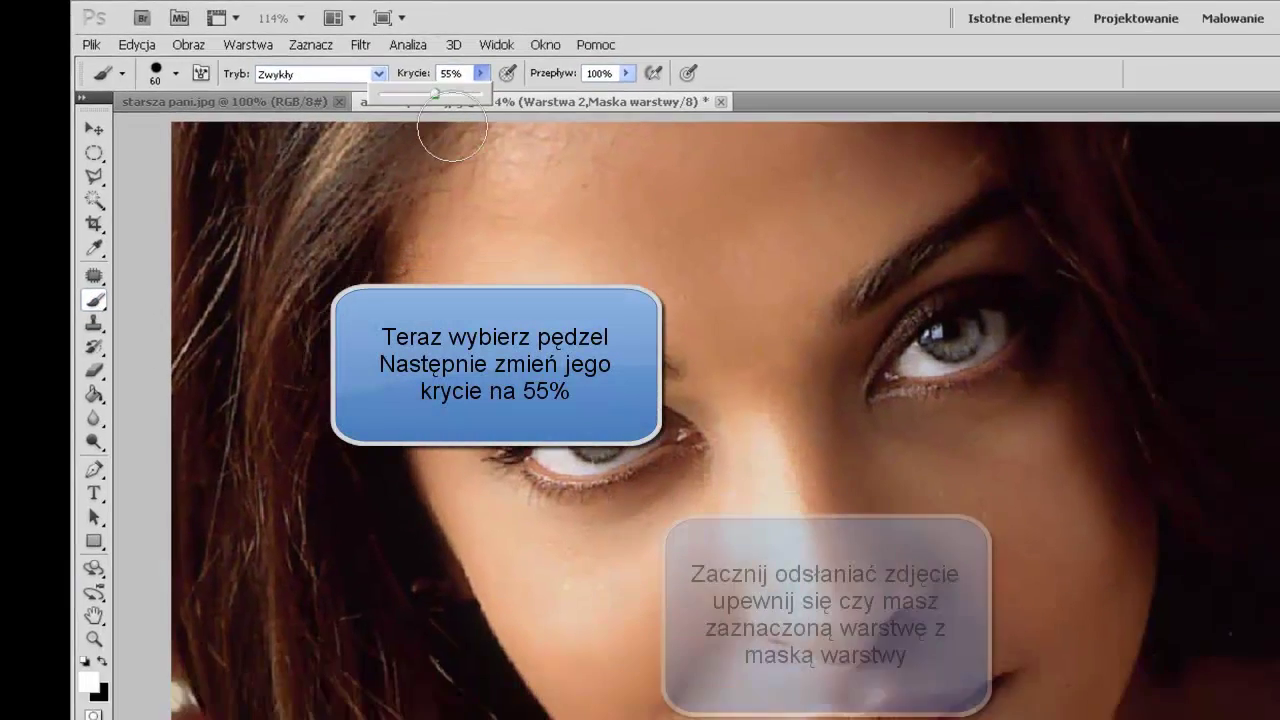
mouse_move(506, 180)
mouse_down()
mouse_move(414, 180)
mouse_move(457, 200)
mouse_move(440, 206)
mouse_move(377, 143)
mouse_move(330, 150)
mouse_move(296, 235)
mouse_move(506, 163)
mouse_move(334, 134)
mouse_move(451, 109)
mouse_move(327, 105)
mouse_move(298, 150)
mouse_move(345, 180)
mouse_move(471, 191)
mouse_move(557, 171)
mouse_move(534, 180)
mouse_move(514, 97)
mouse_move(539, 112)
mouse_move(685, 111)
mouse_move(640, 160)
mouse_move(590, 172)
mouse_move(534, 263)
mouse_move(563, 400)
mouse_move(523, 314)
mouse_move(511, 229)
mouse_move(523, 417)
mouse_move(537, 391)
mouse_move(557, 423)
mouse_move(630, 409)
mouse_move(571, 409)
mouse_move(561, 196)
mouse_up()
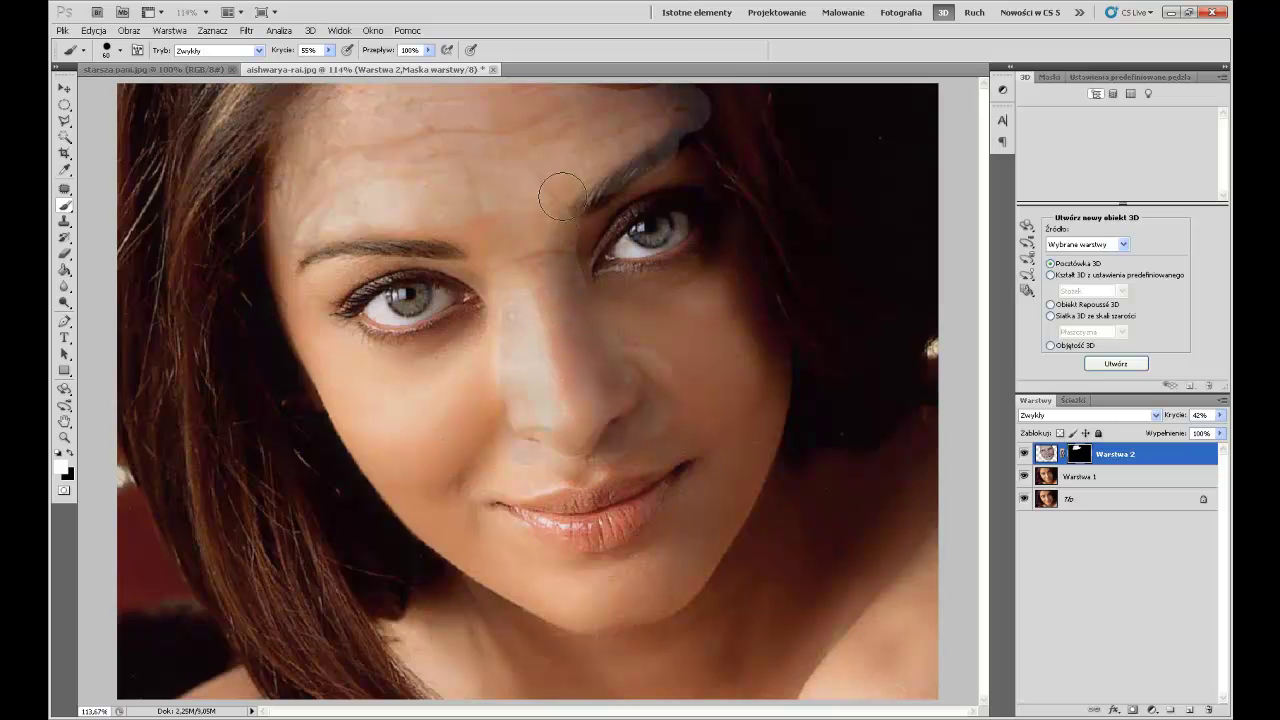
mouse_move(635, 155)
mouse_down()
mouse_move(588, 205)
mouse_move(567, 262)
mouse_up()
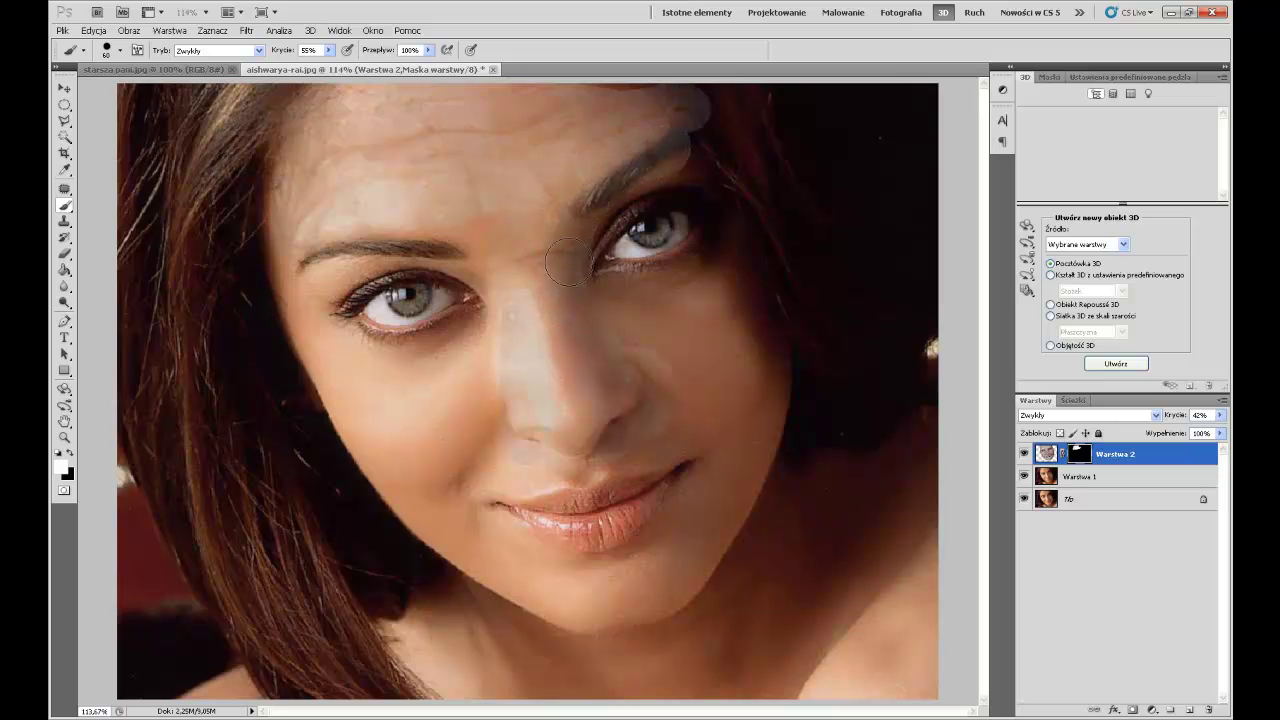
mouse_move(604, 310)
mouse_down()
mouse_move(725, 277)
mouse_move(757, 404)
mouse_up()
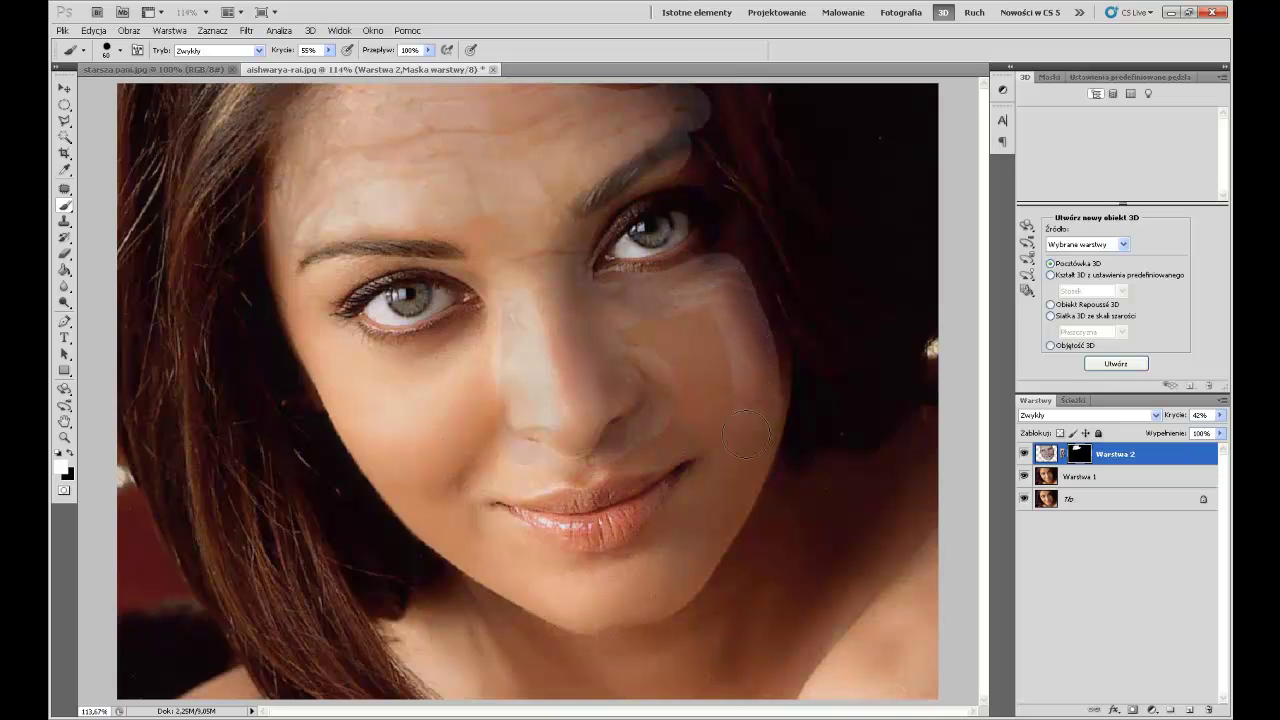
mouse_move(767, 350)
mouse_down()
mouse_move(680, 320)
mouse_move(645, 335)
mouse_move(724, 392)
mouse_up()
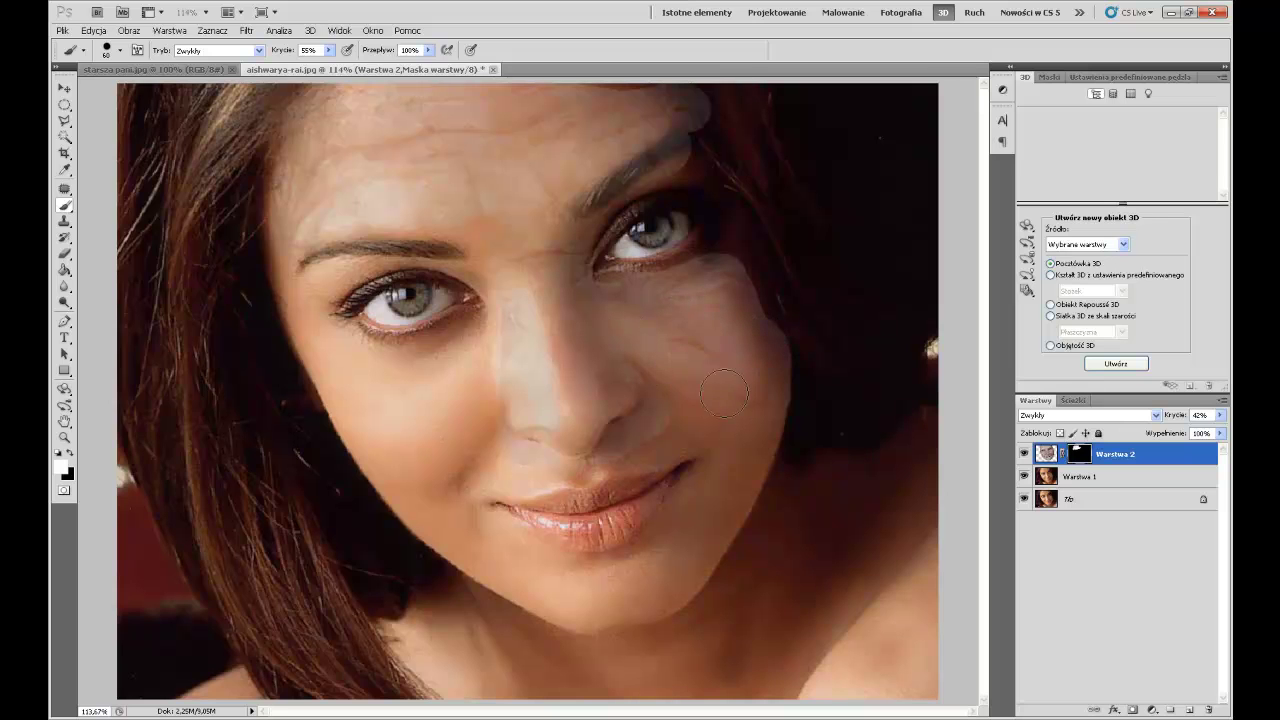
Step: Reveal wrinkles around the lips, the right eye's outer corner, and the right eyelid and brow
mouse_move(703, 443)
mouse_down()
mouse_move(610, 528)
mouse_move(466, 508)
mouse_move(643, 458)
mouse_move(474, 453)
mouse_move(501, 281)
mouse_move(440, 232)
mouse_move(395, 235)
mouse_move(312, 278)
mouse_move(329, 357)
mouse_move(360, 381)
mouse_move(408, 365)
mouse_move(455, 325)
mouse_move(488, 321)
mouse_move(376, 352)
mouse_move(337, 337)
mouse_move(315, 305)
mouse_move(347, 272)
mouse_move(442, 260)
mouse_move(500, 277)
mouse_move(606, 344)
mouse_up()
mouse_move(708, 263)
mouse_down()
mouse_move(714, 244)
mouse_move(704, 257)
mouse_up()
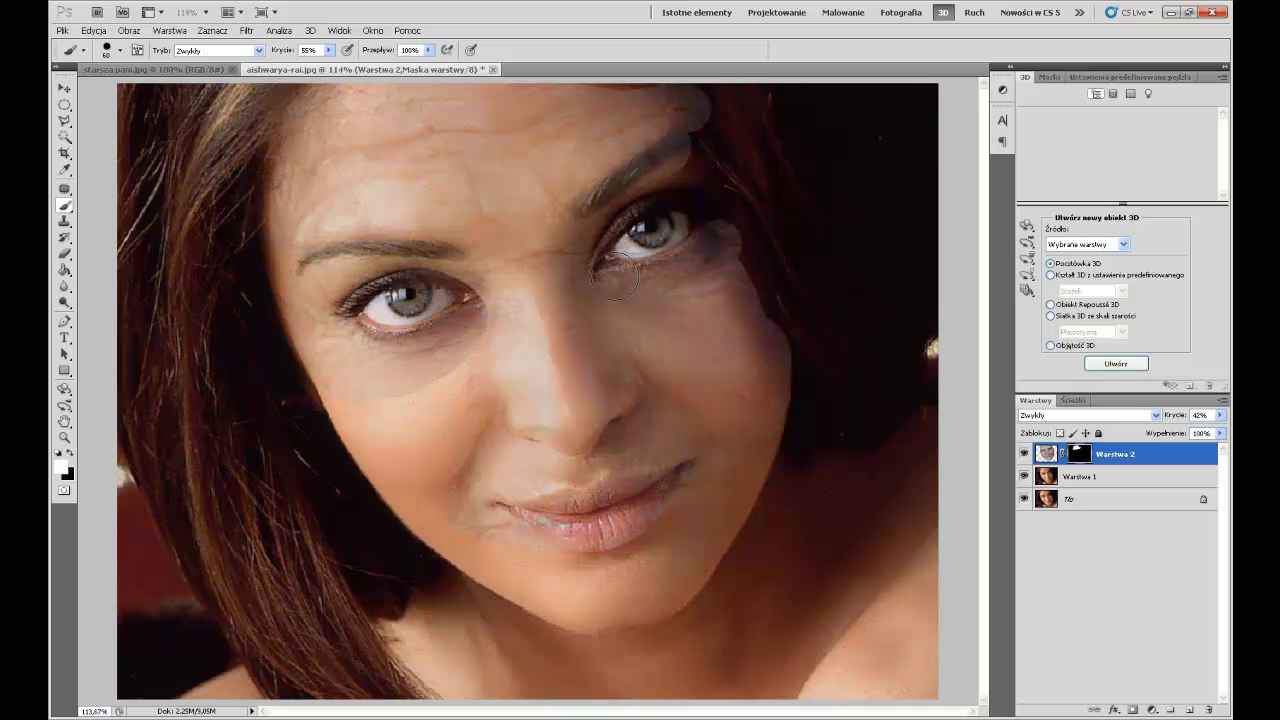
mouse_move(619, 195)
mouse_down()
mouse_move(699, 195)
mouse_move(736, 279)
mouse_up()
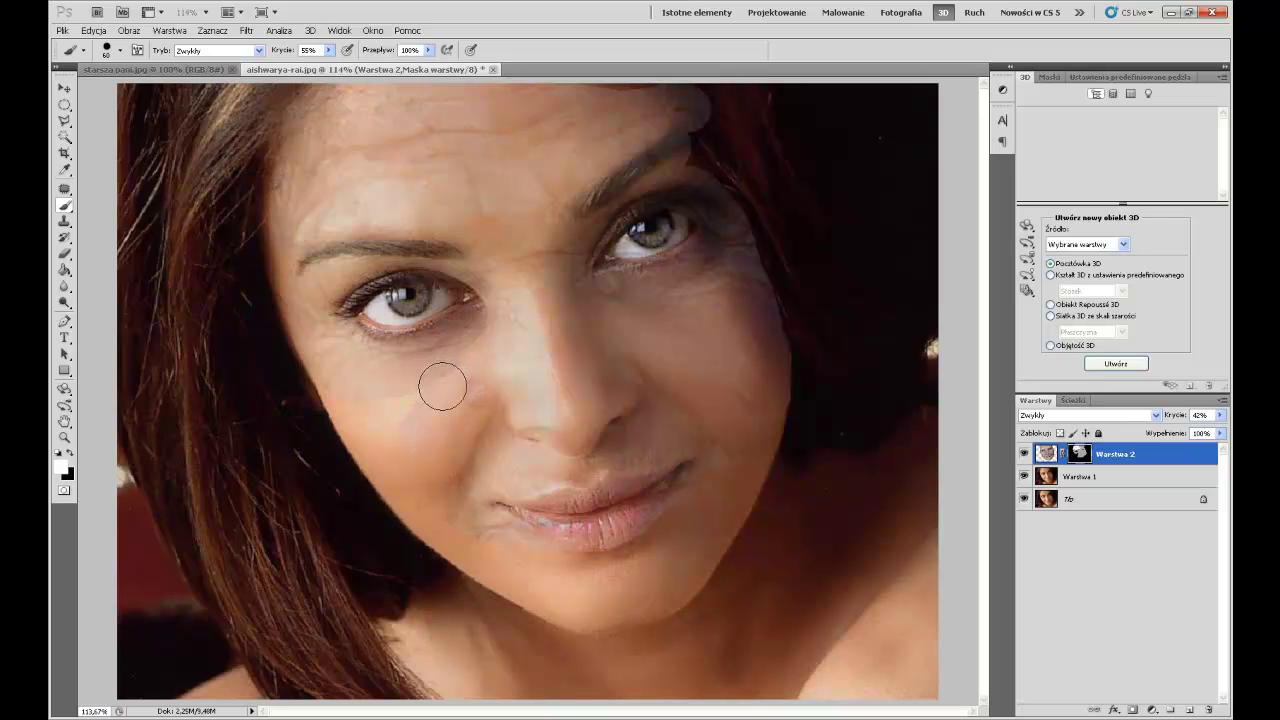
Step: Reveal wrinkles on the left cheek, left mouth corner, chin and jawline
mouse_move(400, 397)
mouse_down()
mouse_move(360, 391)
mouse_move(349, 371)
mouse_move(340, 383)
mouse_move(363, 433)
mouse_up()
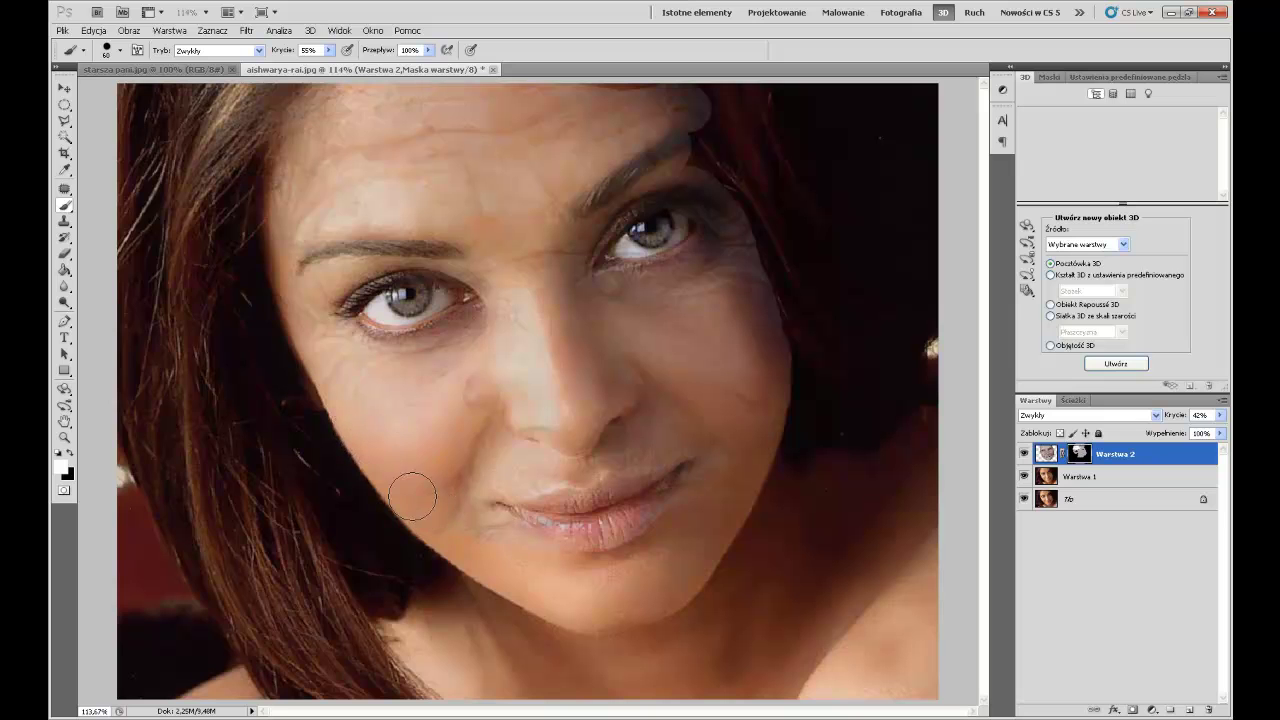
mouse_move(454, 394)
mouse_down()
mouse_move(471, 523)
mouse_move(506, 571)
mouse_up()
mouse_move(568, 599)
mouse_down()
mouse_move(609, 606)
mouse_move(690, 572)
mouse_move(749, 464)
mouse_up()
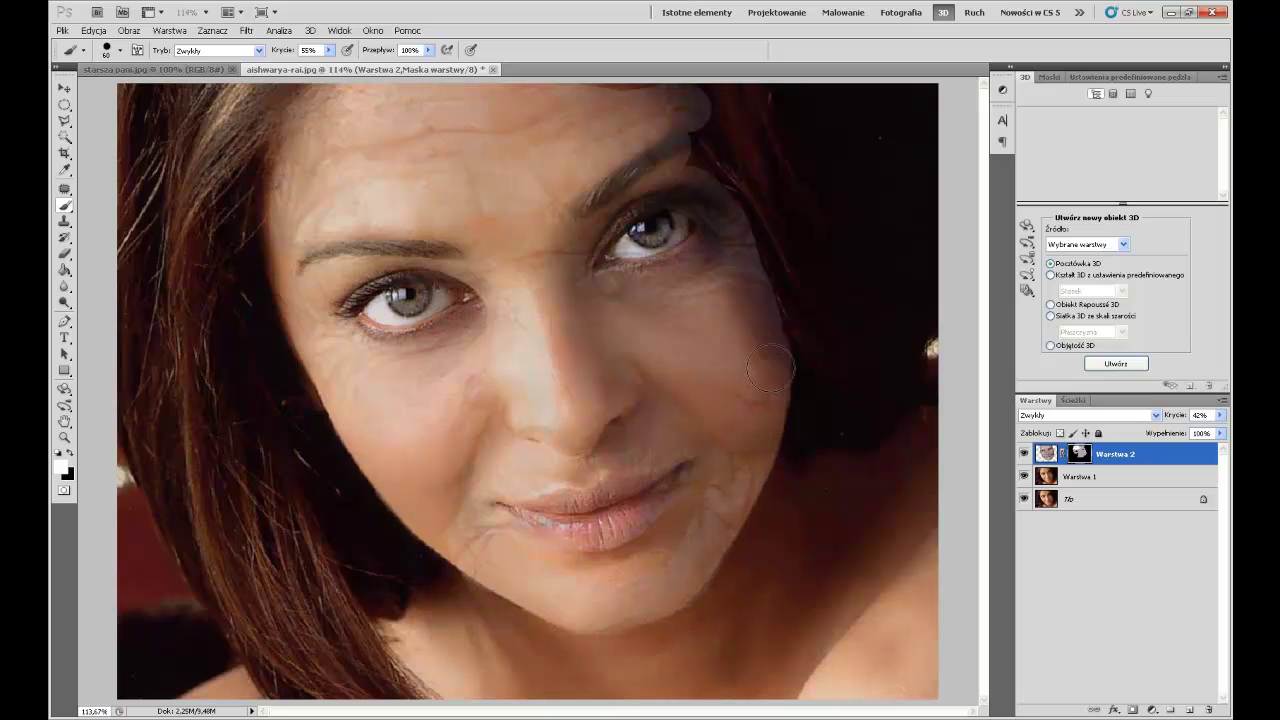
mouse_move(714, 421)
mouse_down()
mouse_move(680, 505)
mouse_move(620, 560)
mouse_move(455, 505)
mouse_move(558, 525)
mouse_move(670, 475)
mouse_up()
mouse_move(603, 512)
mouse_down()
mouse_move(383, 434)
mouse_move(300, 298)
mouse_move(337, 206)
mouse_move(474, 203)
mouse_move(530, 240)
mouse_move(530, 328)
mouse_move(480, 400)
mouse_move(500, 537)
mouse_up()
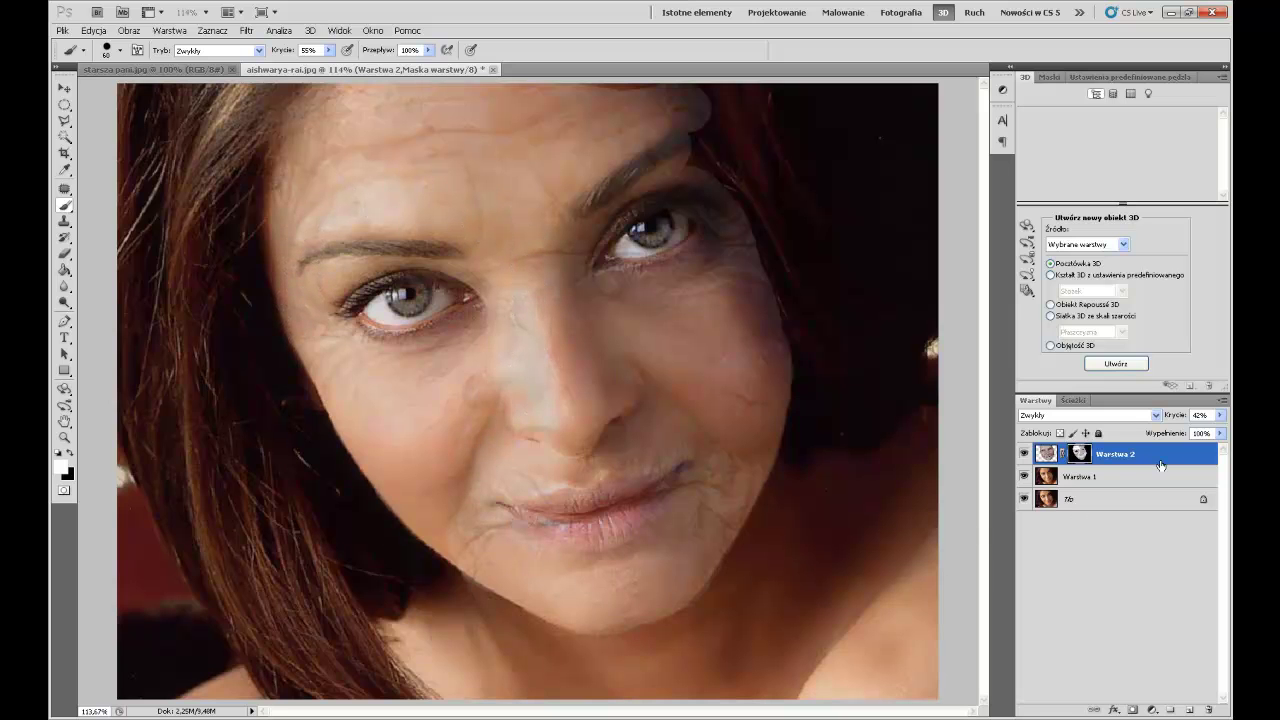
click(1219, 415)
Step: Set the wrinkle layer to 100% opacity with the Nakładka (Overlay) blend mode
drag(1206, 430, 1229, 429)
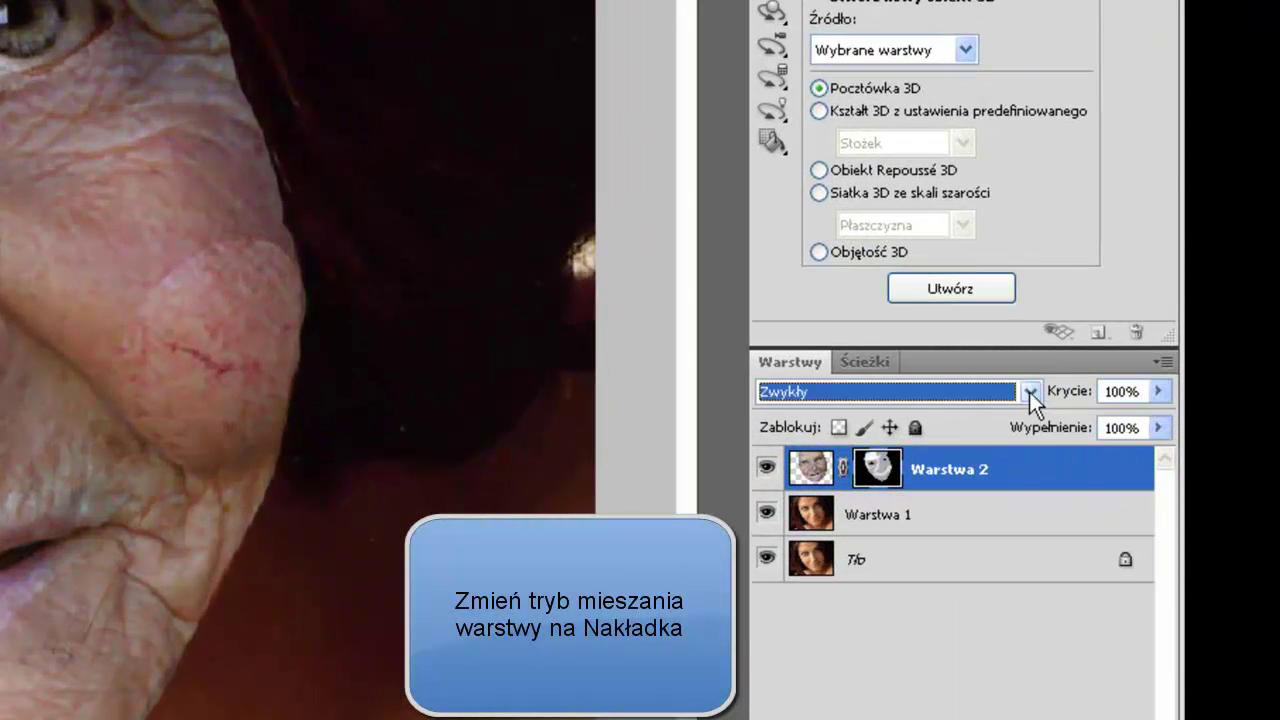
click(1029, 391)
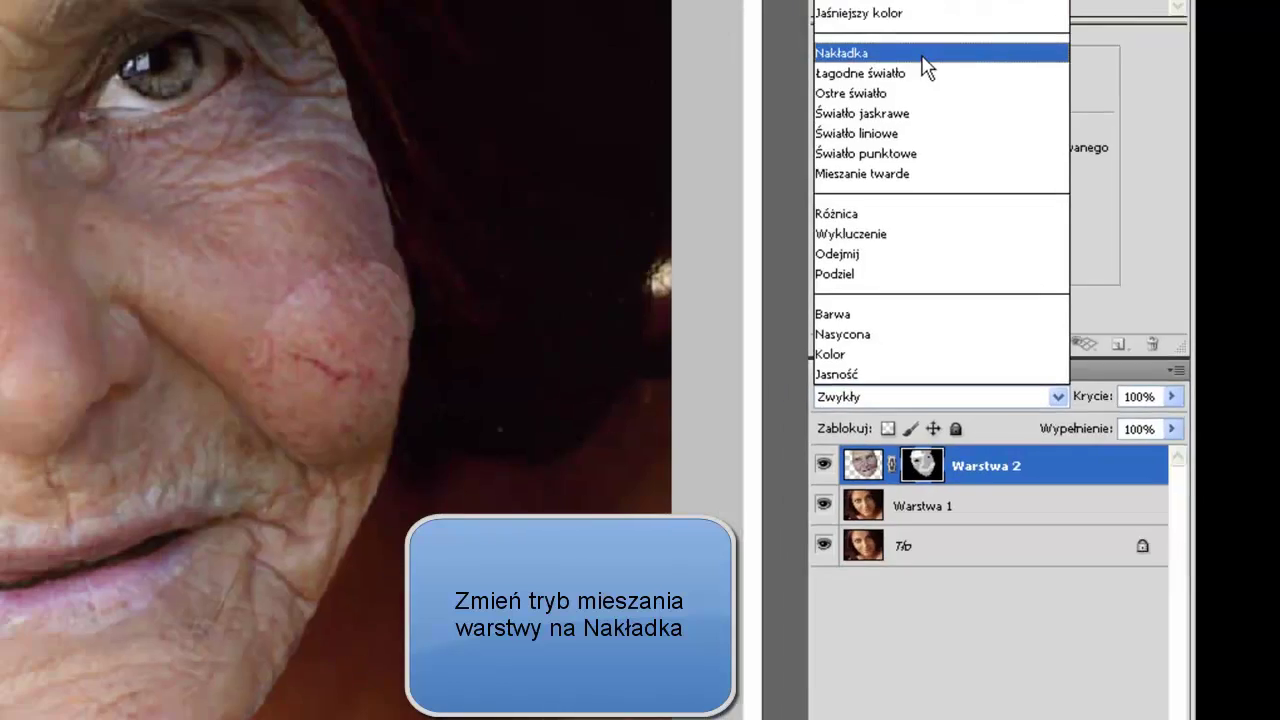
click(923, 58)
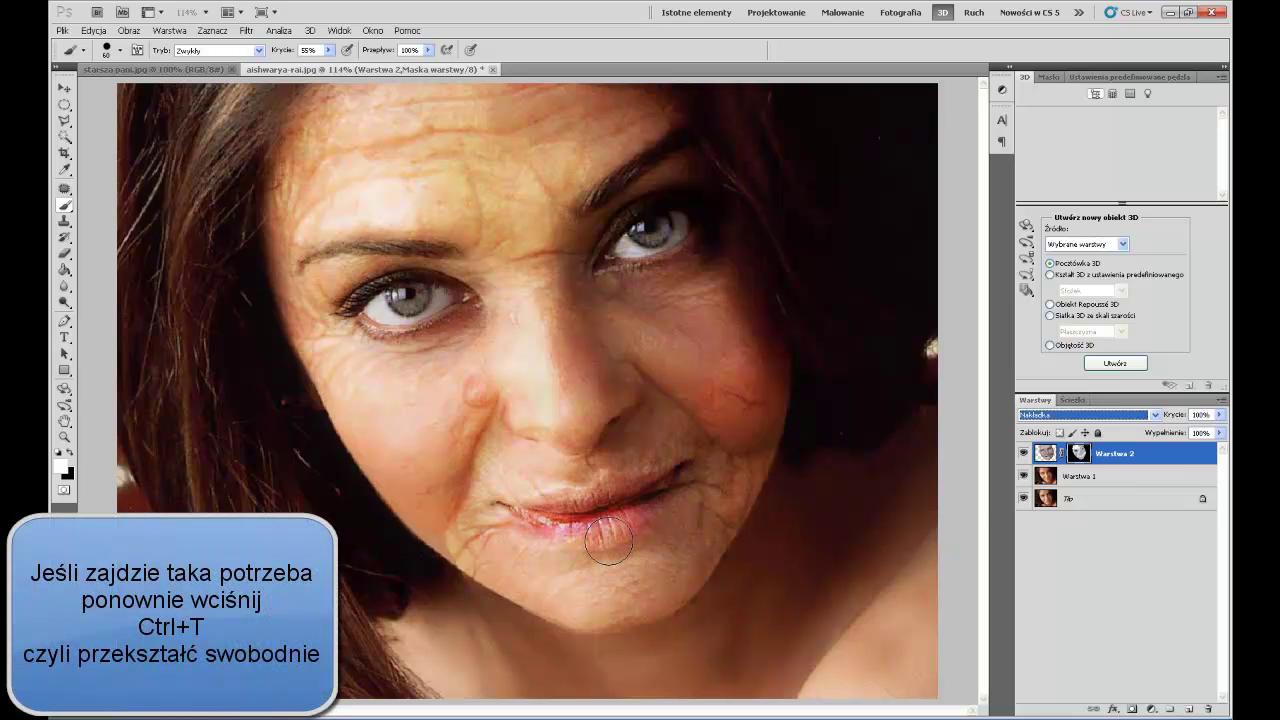
Step: Free-transform Warstwa 2 to about 99% width over the face and commit the resize
key(ctrl+t)
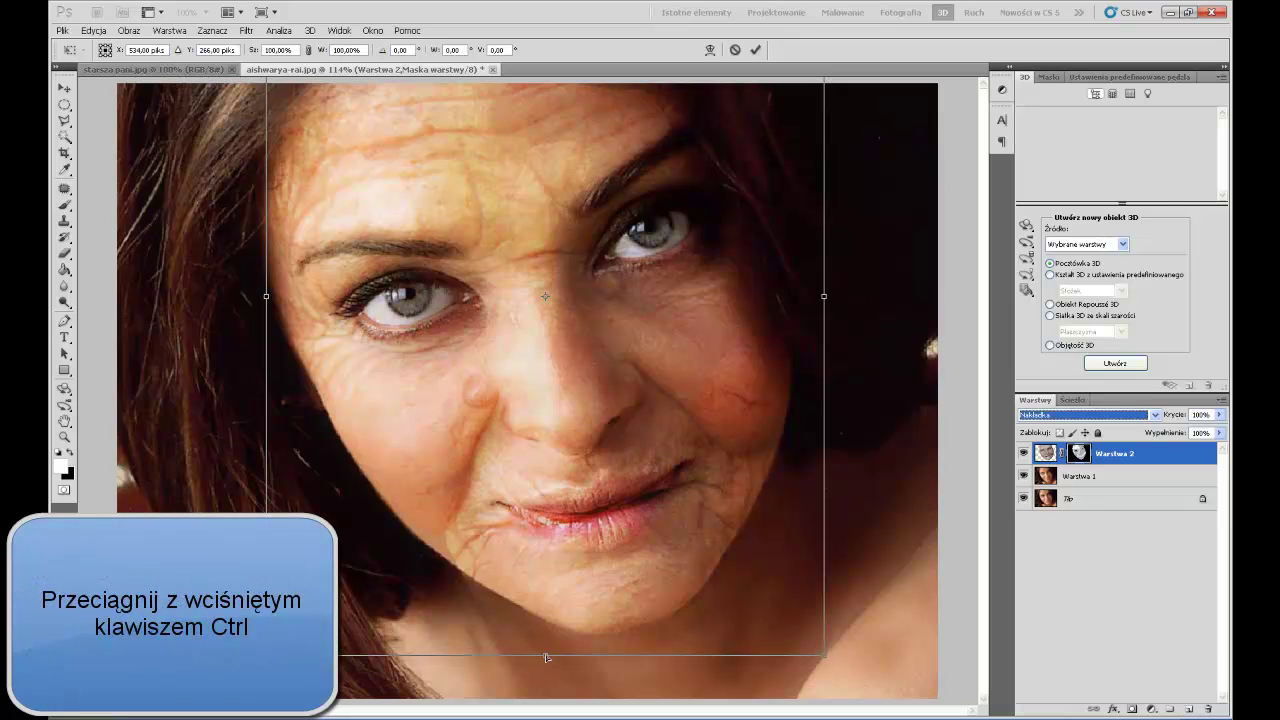
ctrl+click(546, 657)
drag(546, 657, 548, 651)
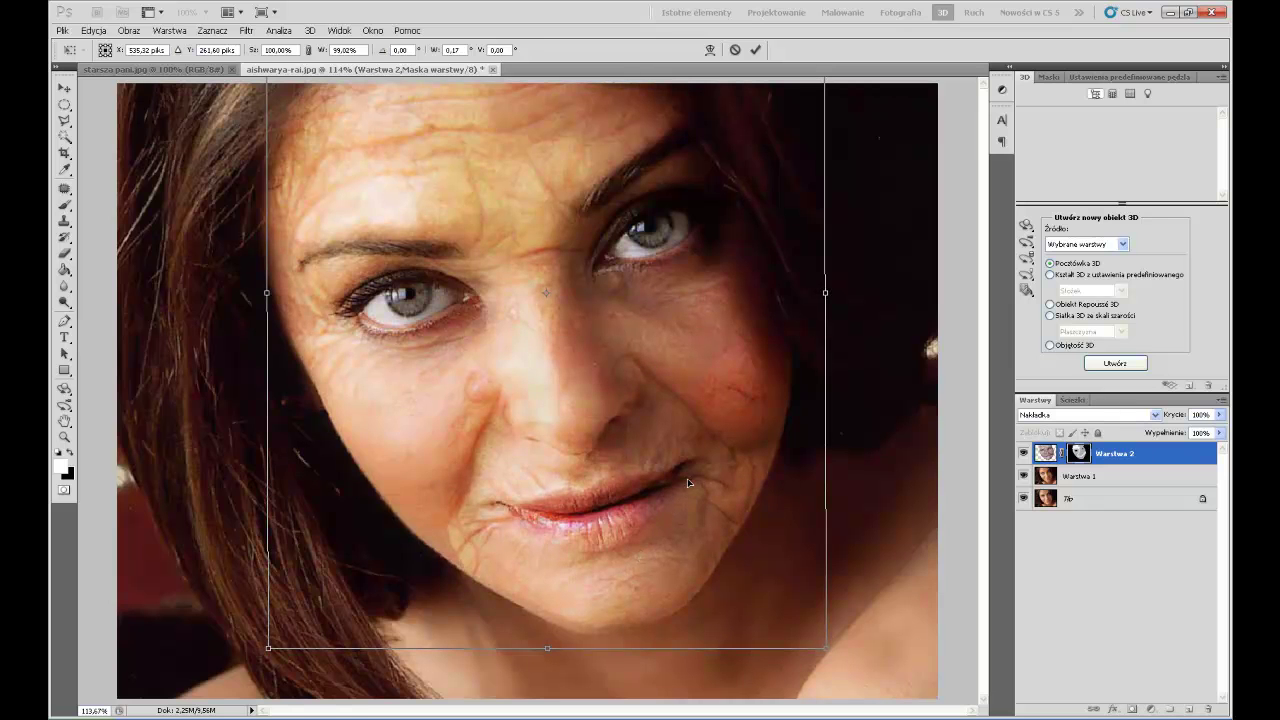
key(Return)
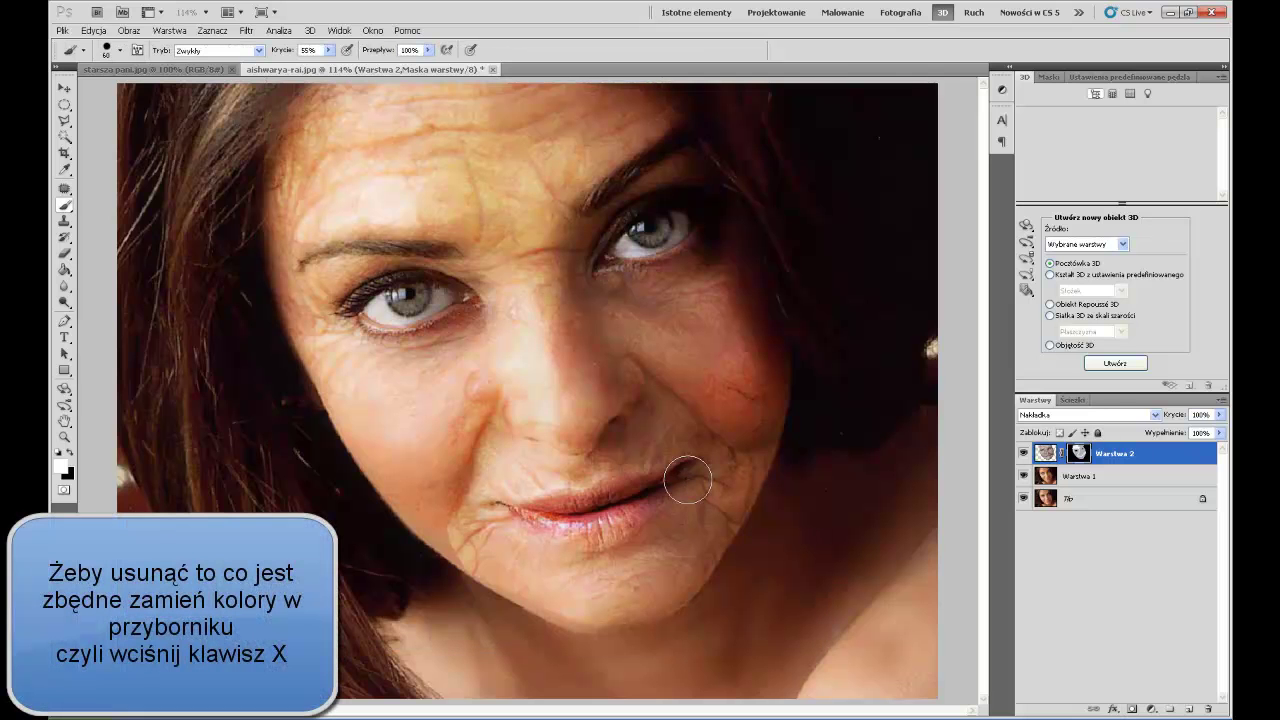
Step: Paint Warstwa 2's mask at 200% to bring wrinkle texture back around the mouth and lower cheeks
key(ctrl+plus)
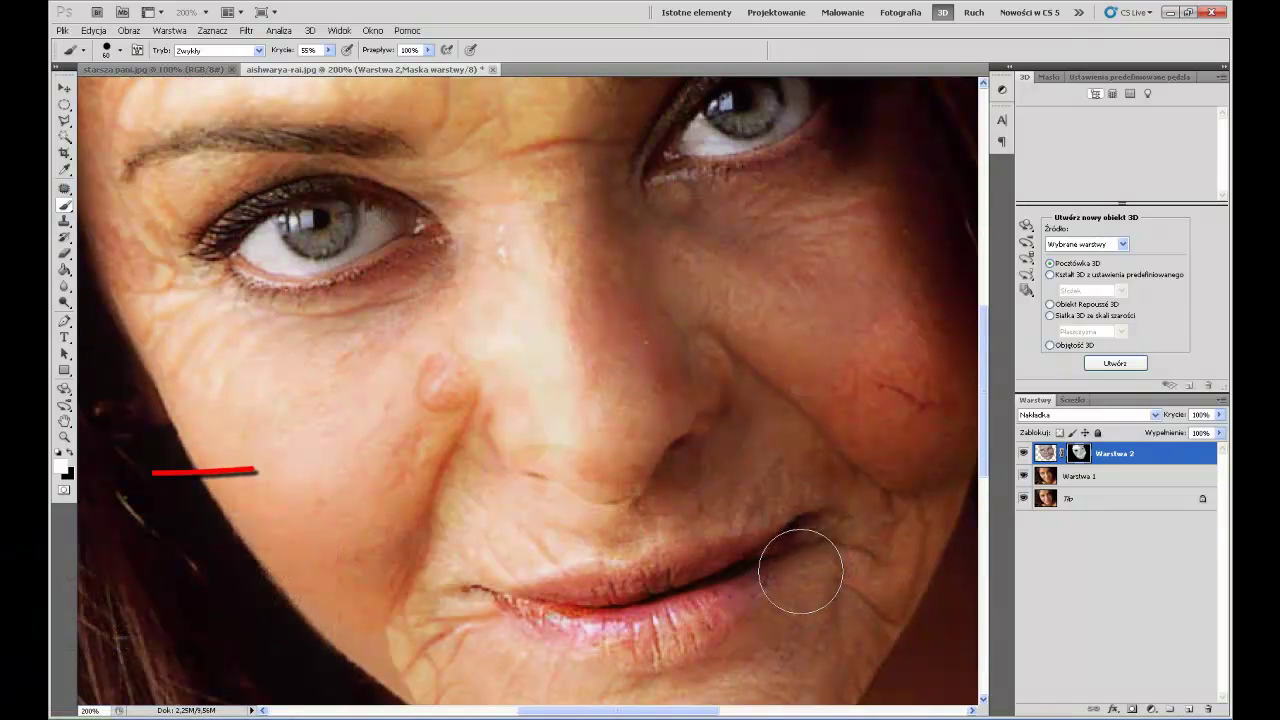
key(bracketleft)
key(bracketleft)
key(bracketleft)
key(bracketleft)
key(bracketleft)
key(bracketleft)
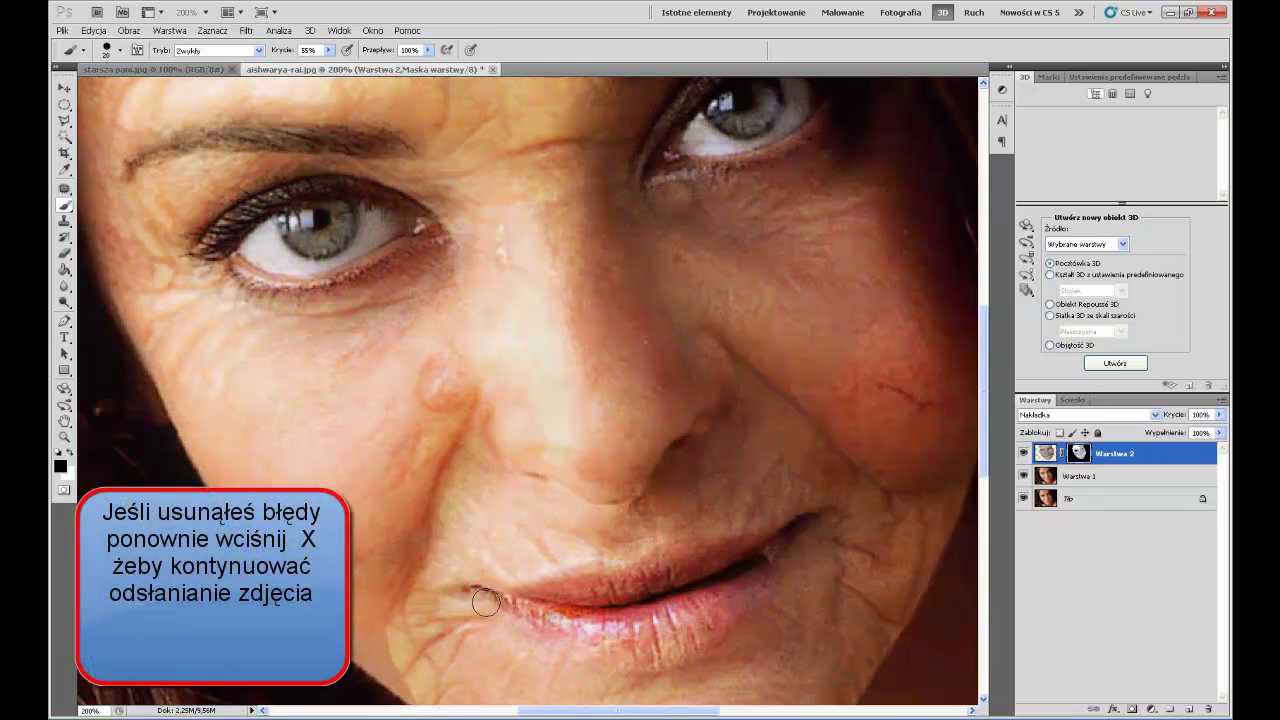
key(x)
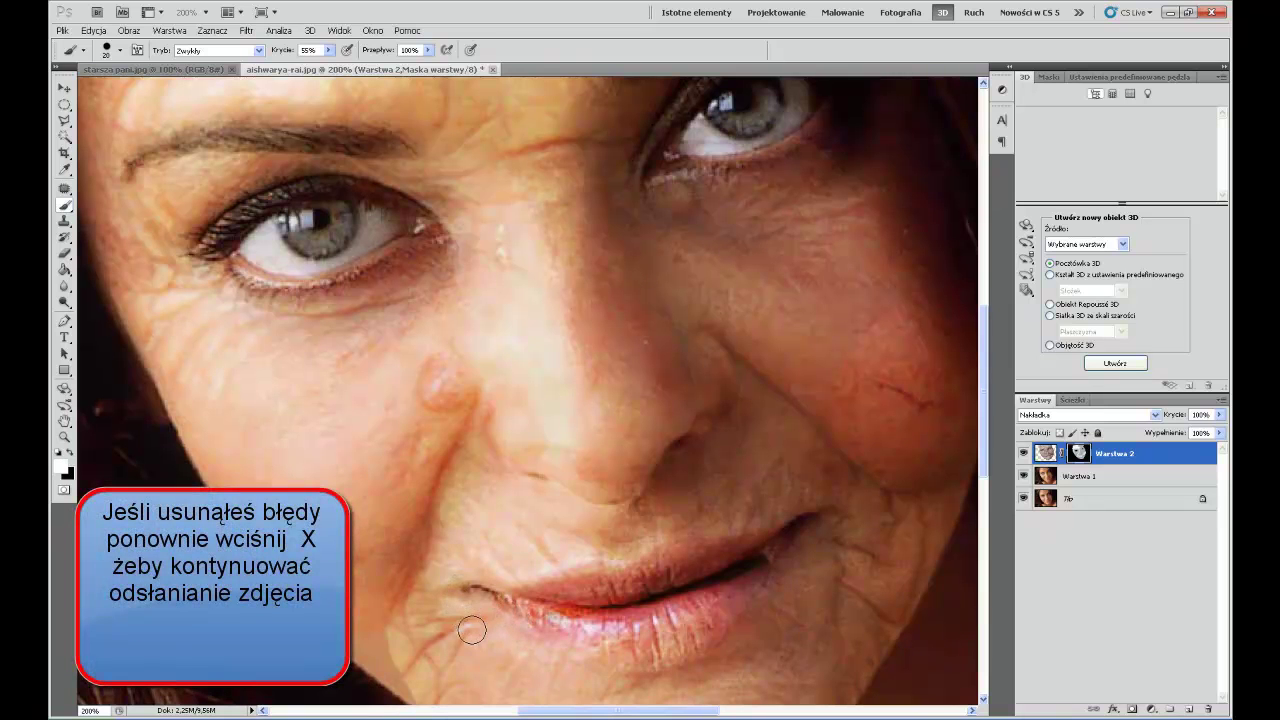
key(ctrl+0)
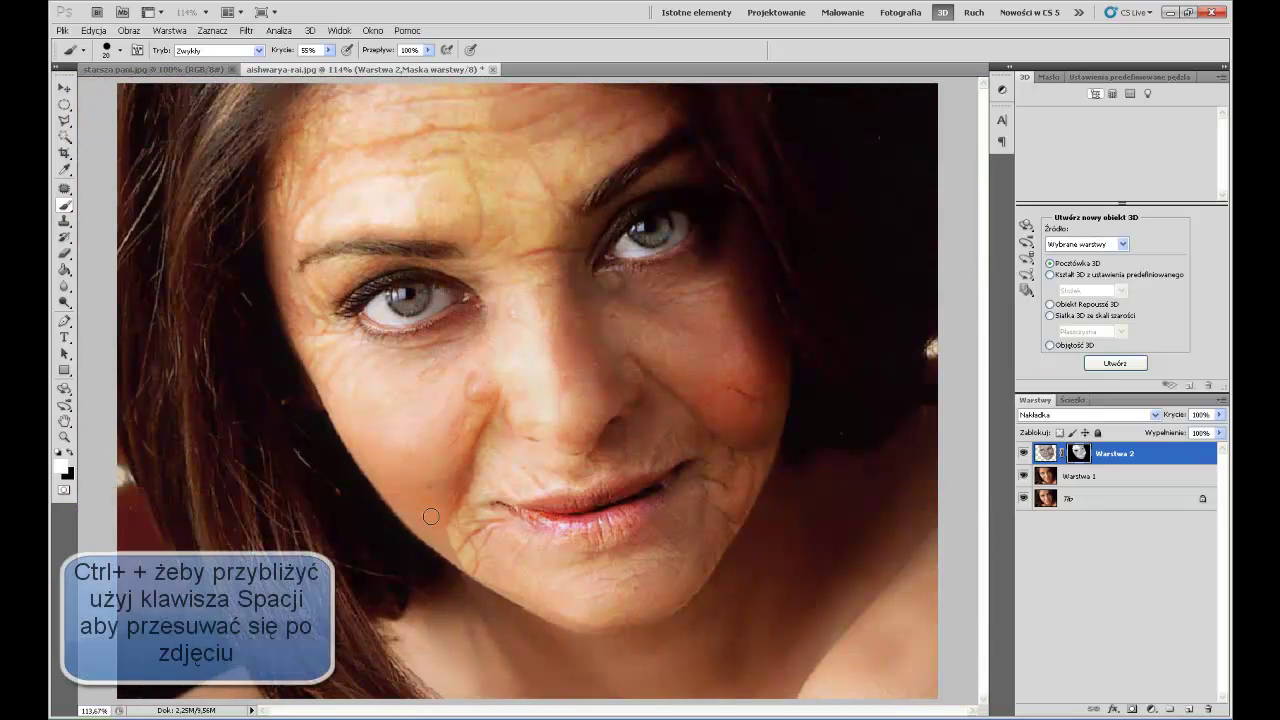
key(ctrl+plus)
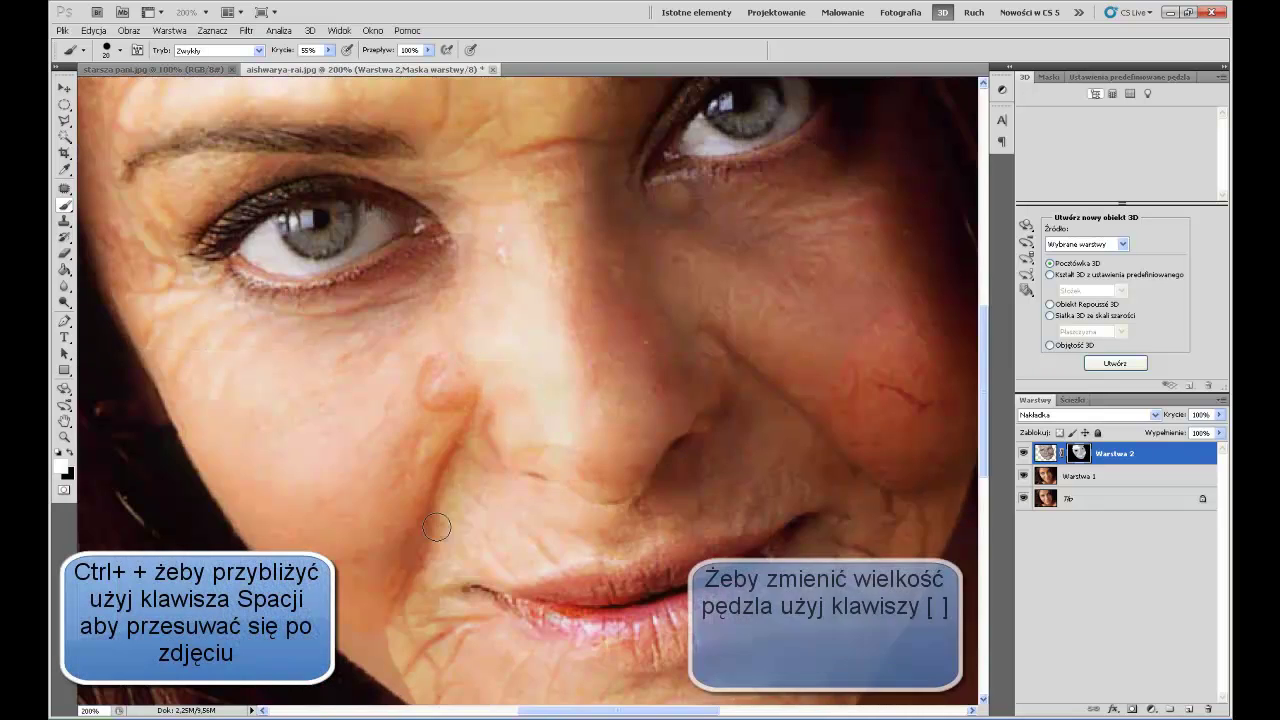
drag(445, 539, 493, 374)
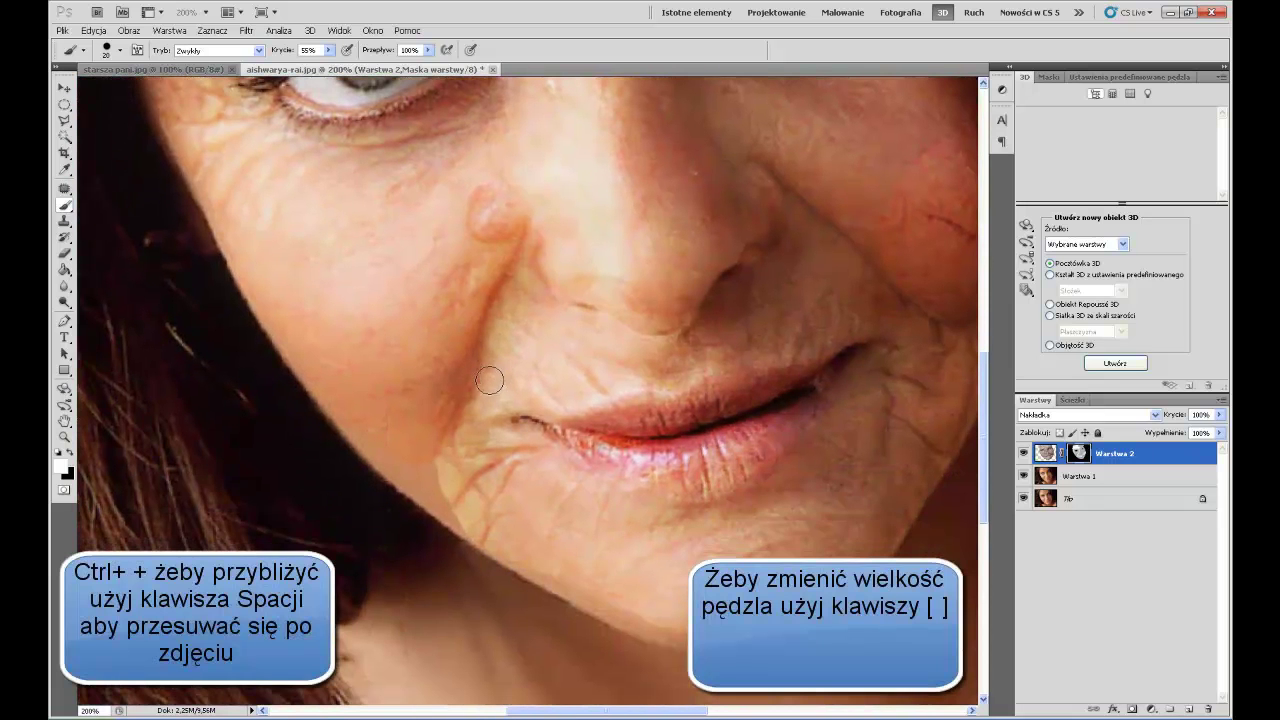
key(bracketright)
key(bracketright)
key(bracketright)
mouse_move(458, 493)
mouse_down()
mouse_move(383, 447)
mouse_move(575, 581)
mouse_move(801, 600)
mouse_up()
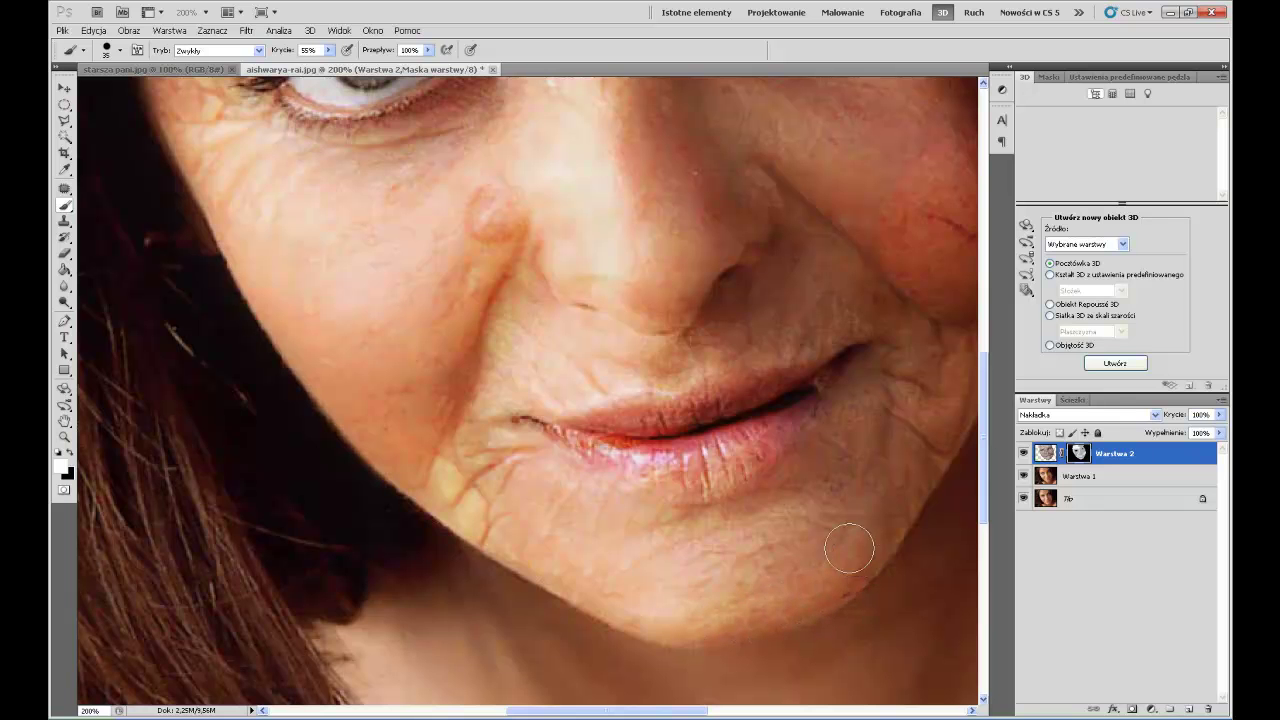
drag(596, 440, 651, 710)
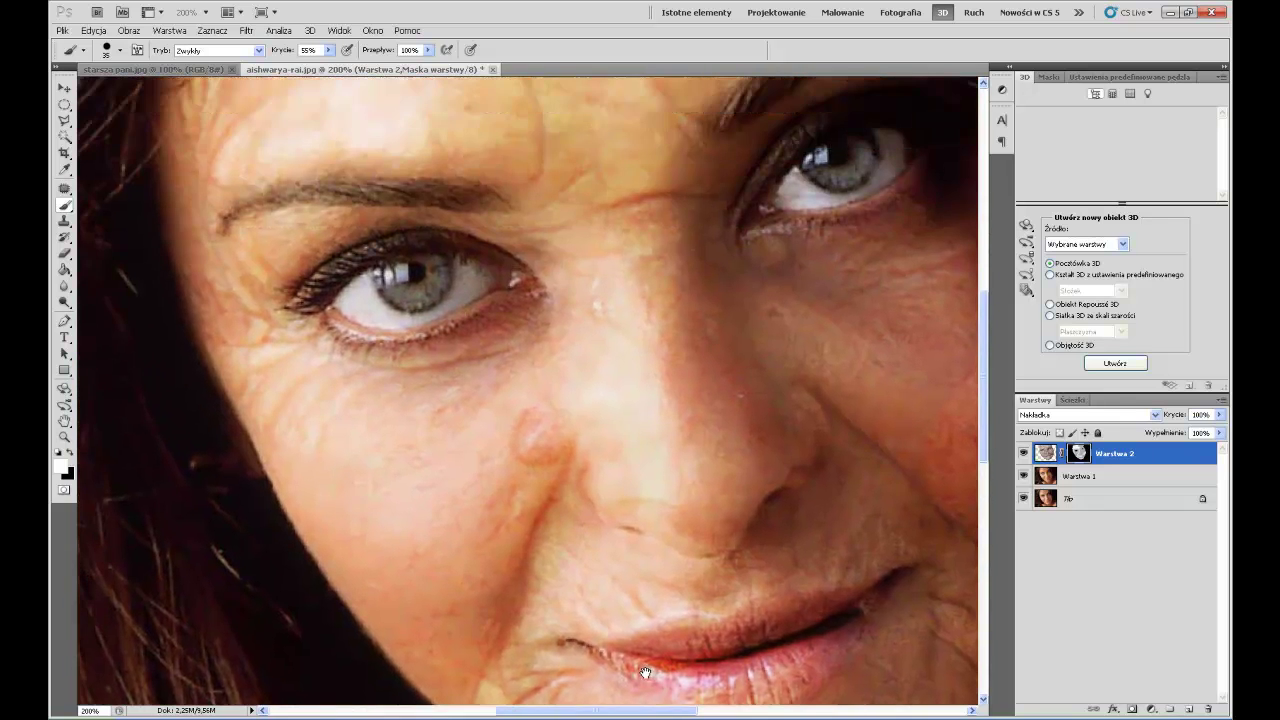
drag(559, 548, 559, 623)
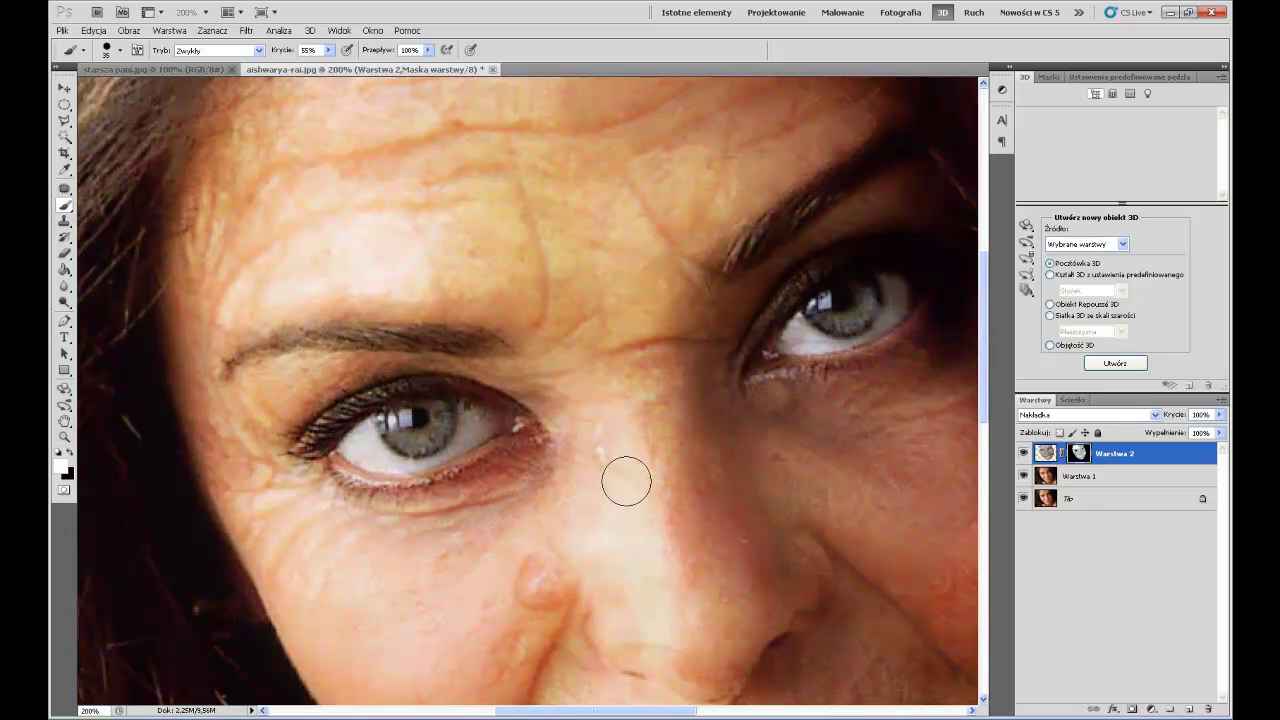
key(ctrl+0)
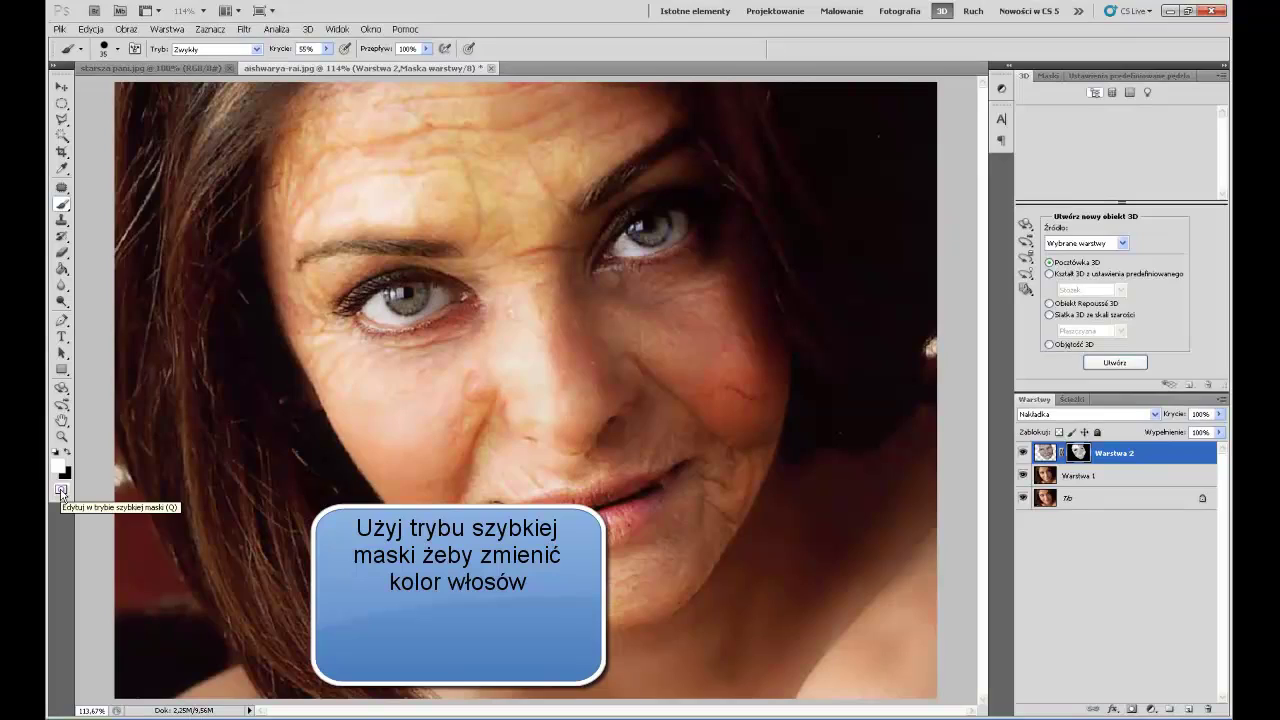
Step: Enter Quick Mask and paint over the hair on the left side of the face
click(61, 491)
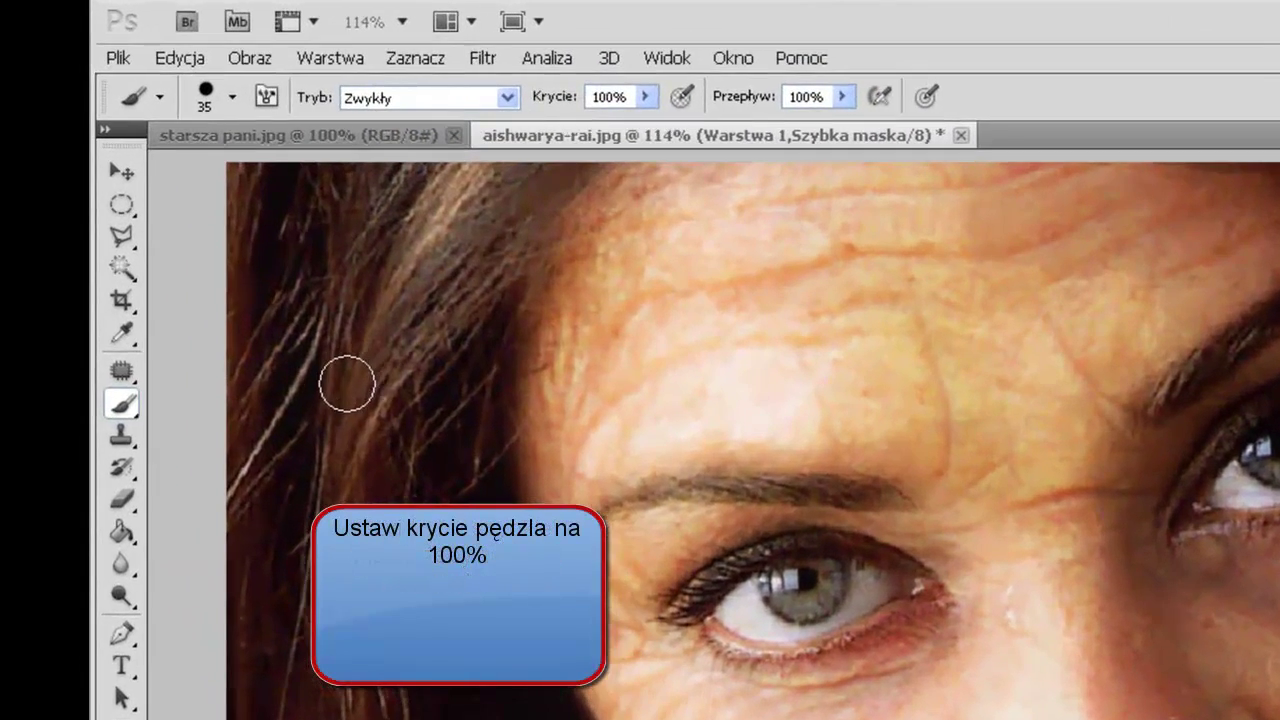
drag(352, 400, 343, 490)
mouse_move(180, 200)
mouse_down()
mouse_move(203, 110)
mouse_move(156, 99)
mouse_up()
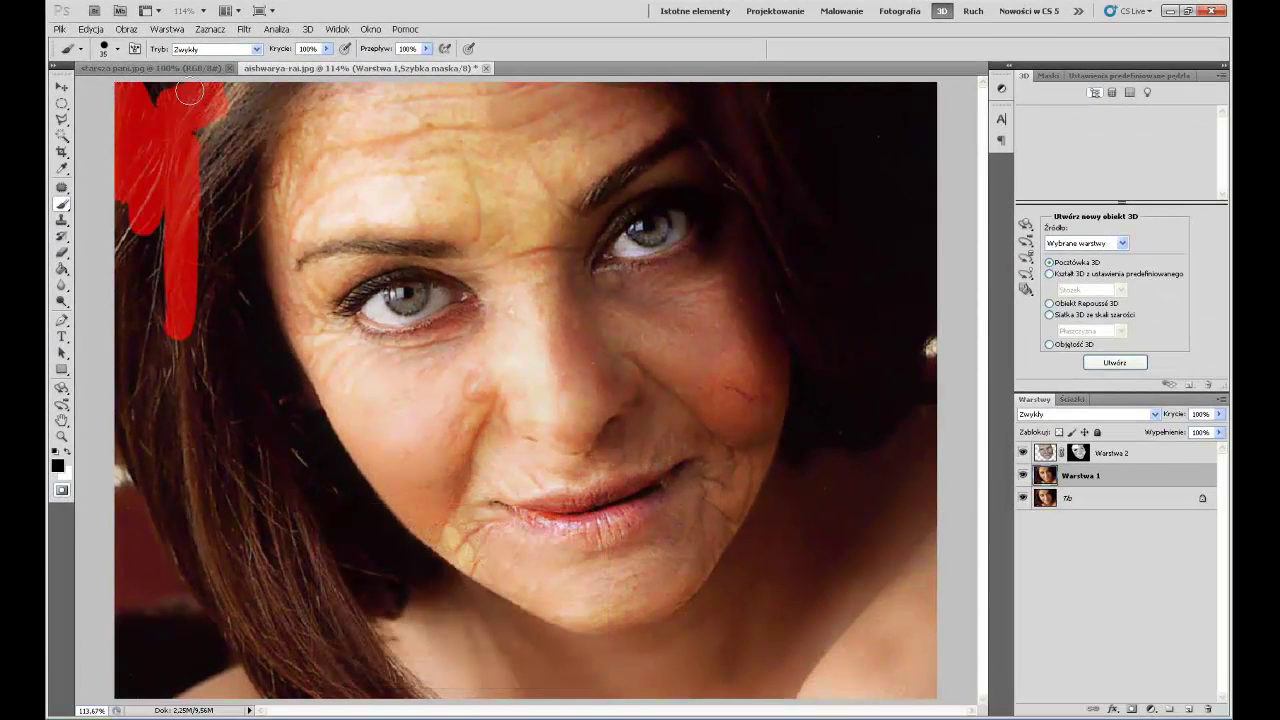
mouse_move(240, 92)
mouse_down()
mouse_move(262, 108)
mouse_move(216, 238)
mouse_move(220, 415)
mouse_move(226, 155)
mouse_move(214, 193)
mouse_move(145, 270)
mouse_move(123, 213)
mouse_move(125, 360)
mouse_move(172, 530)
mouse_move(285, 695)
mouse_move(165, 400)
mouse_move(138, 373)
mouse_move(154, 221)
mouse_move(223, 514)
mouse_move(200, 374)
mouse_move(218, 437)
mouse_up()
mouse_move(248, 376)
mouse_down()
mouse_move(329, 608)
mouse_move(385, 688)
mouse_move(229, 466)
mouse_move(320, 677)
mouse_move(286, 634)
mouse_move(291, 661)
mouse_move(343, 700)
mouse_up()
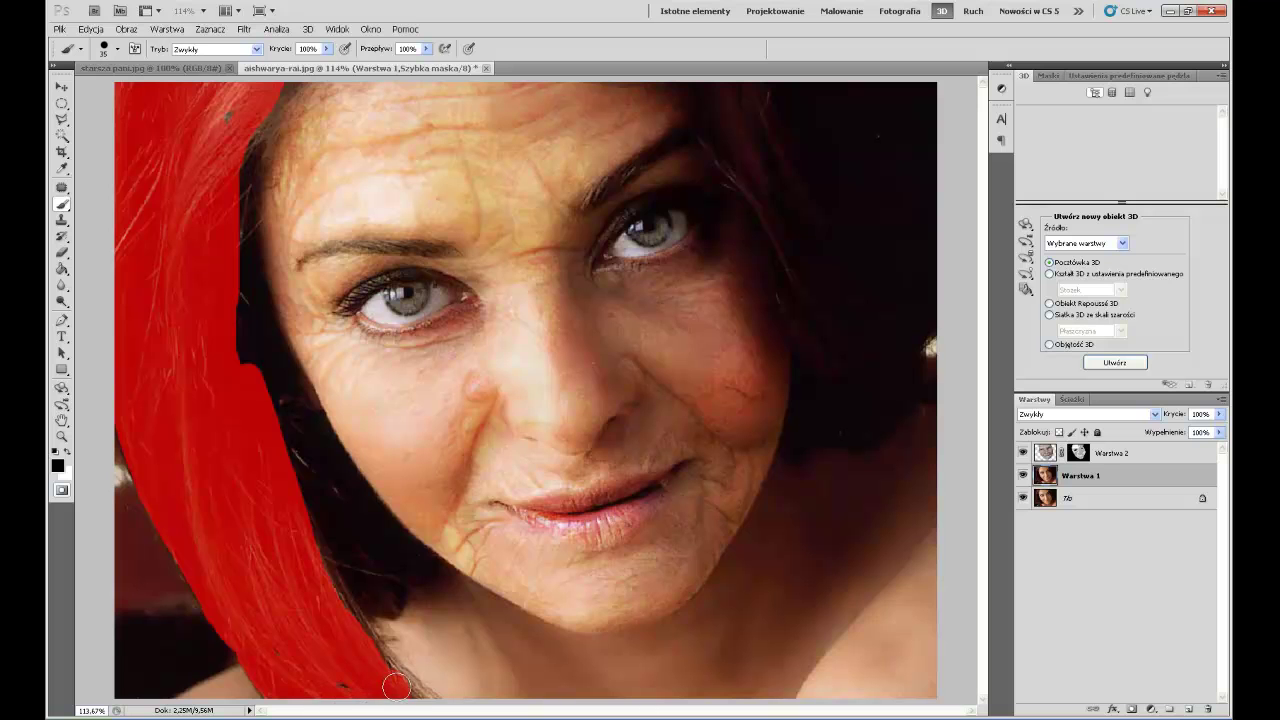
mouse_move(280, 492)
mouse_down()
mouse_move(329, 571)
mouse_move(390, 570)
mouse_move(344, 606)
mouse_up()
mouse_move(225, 320)
mouse_down()
mouse_move(354, 583)
mouse_move(378, 601)
mouse_move(389, 588)
mouse_up()
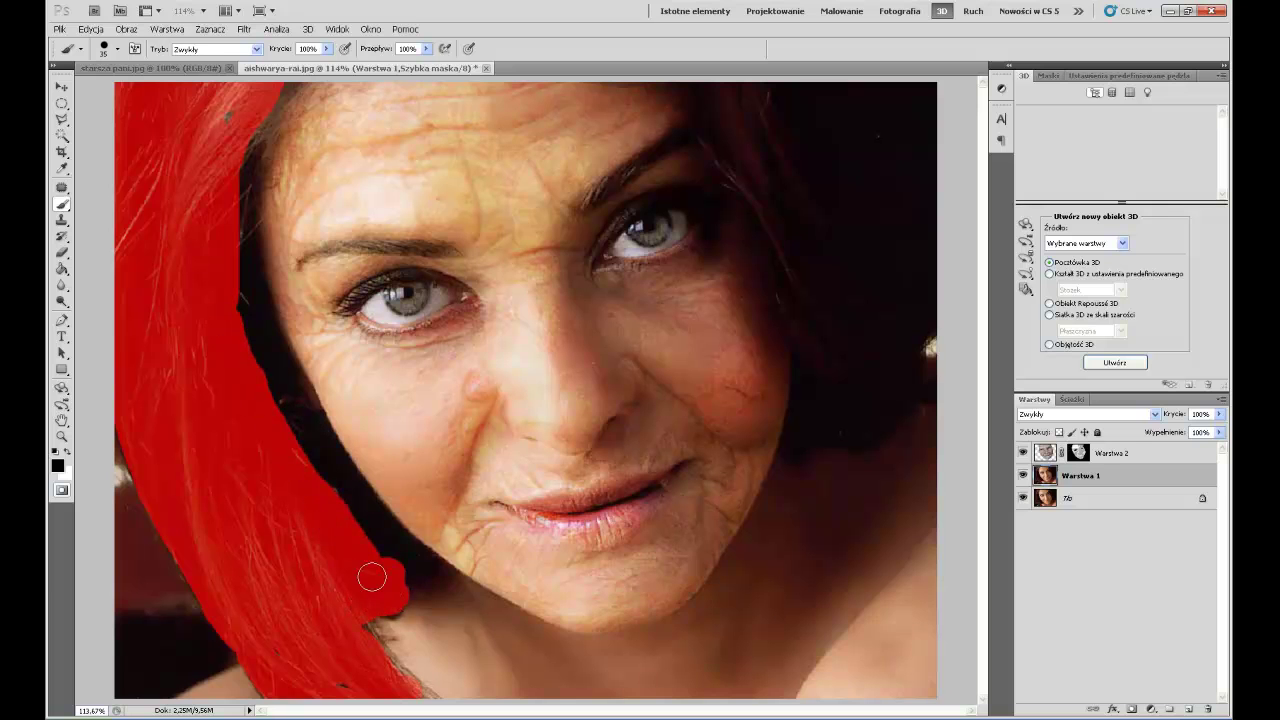
mouse_move(239, 121)
mouse_down()
mouse_move(237, 263)
mouse_move(263, 369)
mouse_move(362, 572)
mouse_up()
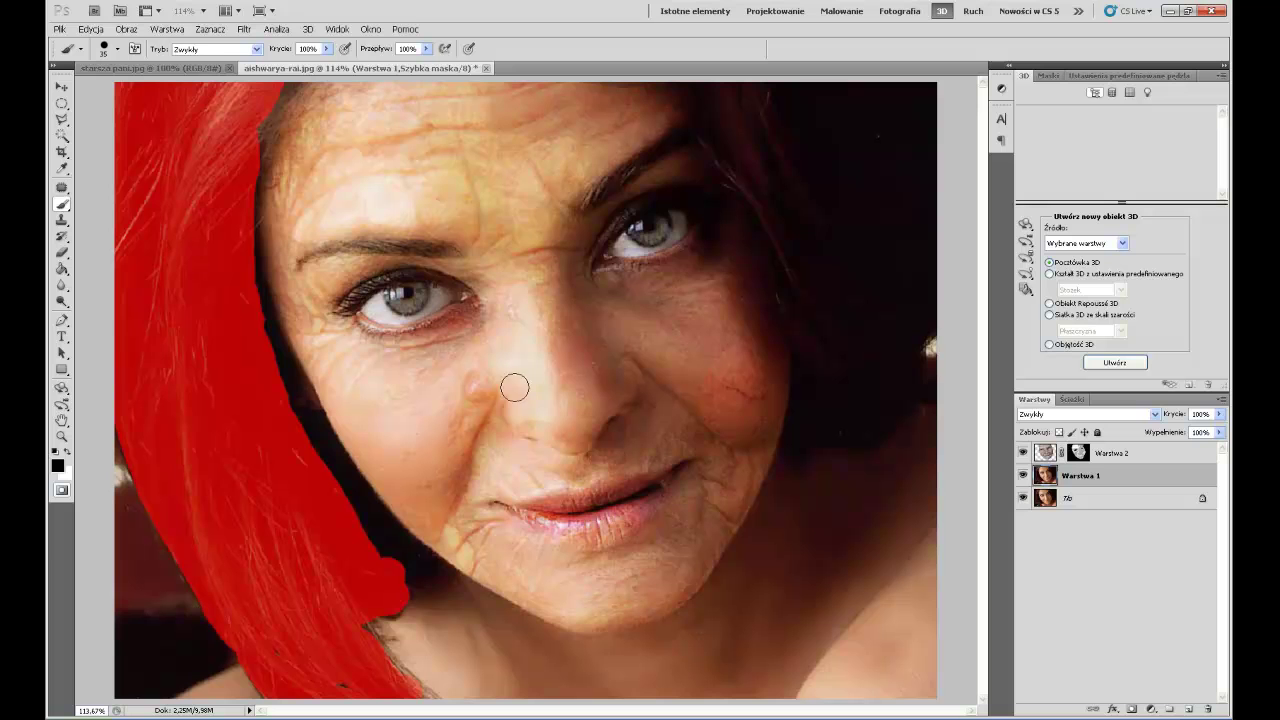
Step: At 400% zoom, mask the hair beside the right eye and down the right side
mouse_move(734, 131)
mouse_down()
mouse_move(786, 206)
mouse_move(734, 163)
mouse_move(808, 306)
mouse_move(815, 352)
mouse_up()
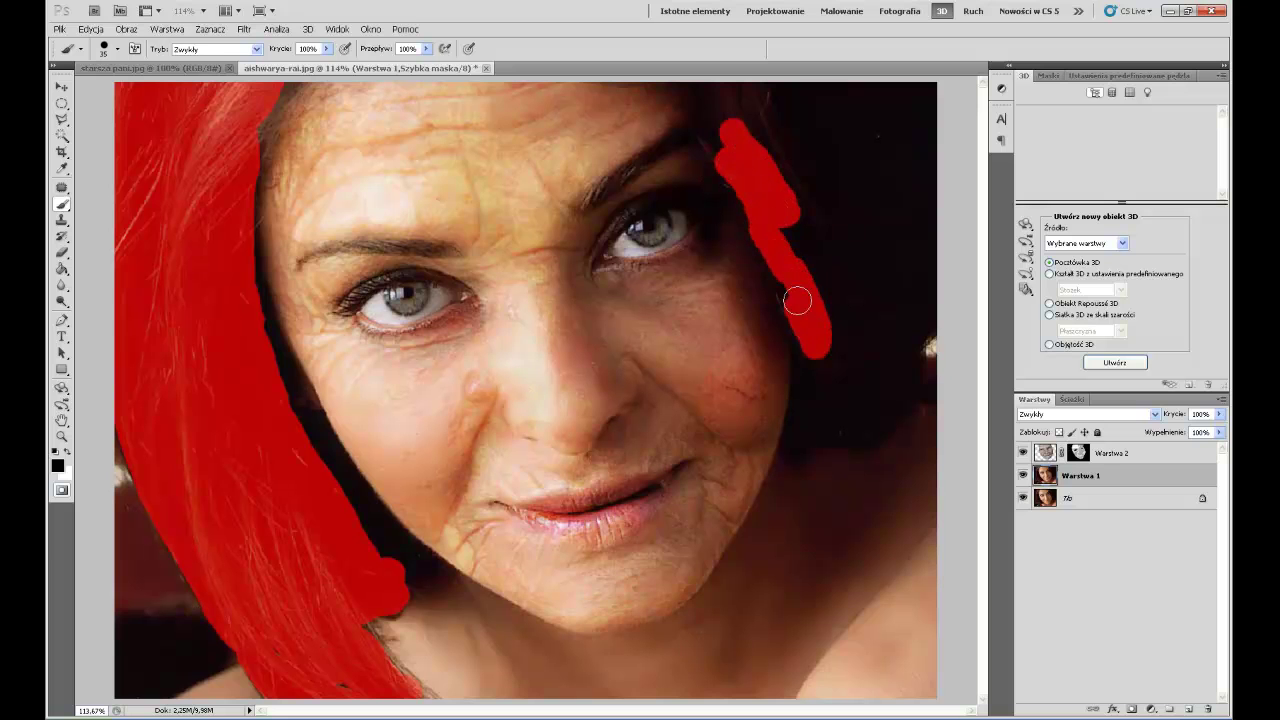
key(ctrl+plus)
key(ctrl+plus)
key(ctrl+plus)
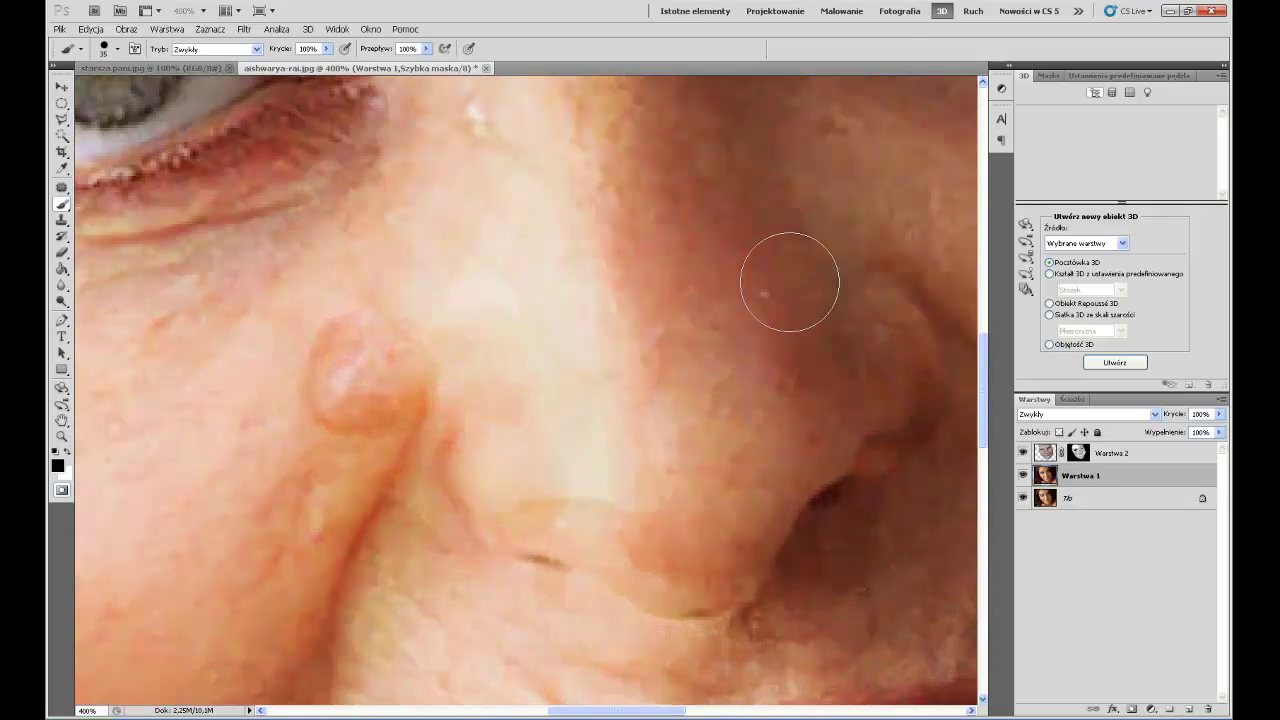
mouse_move(790, 284)
mouse_down()
mouse_move(720, 306)
mouse_move(209, 609)
mouse_up()
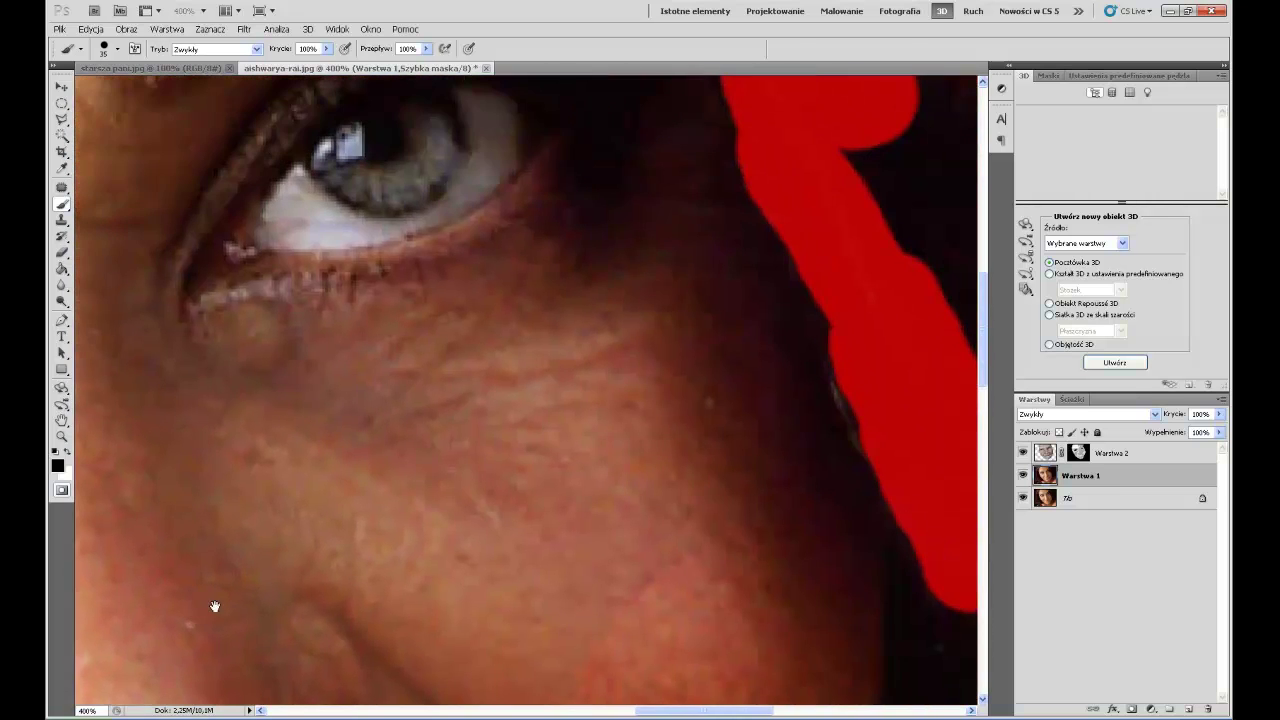
mouse_move(509, 434)
mouse_down()
mouse_move(150, 335)
mouse_move(106, 137)
mouse_up()
mouse_move(437, 279)
mouse_down()
mouse_move(486, 329)
mouse_move(557, 250)
mouse_move(520, 306)
mouse_move(629, 366)
mouse_move(594, 474)
mouse_move(605, 480)
mouse_up()
drag(572, 349, 598, 405)
mouse_move(671, 557)
mouse_down()
mouse_move(671, 506)
mouse_move(743, 443)
mouse_move(865, 490)
mouse_up()
mouse_move(865, 490)
mouse_down()
mouse_move(675, 449)
mouse_move(849, 557)
mouse_up()
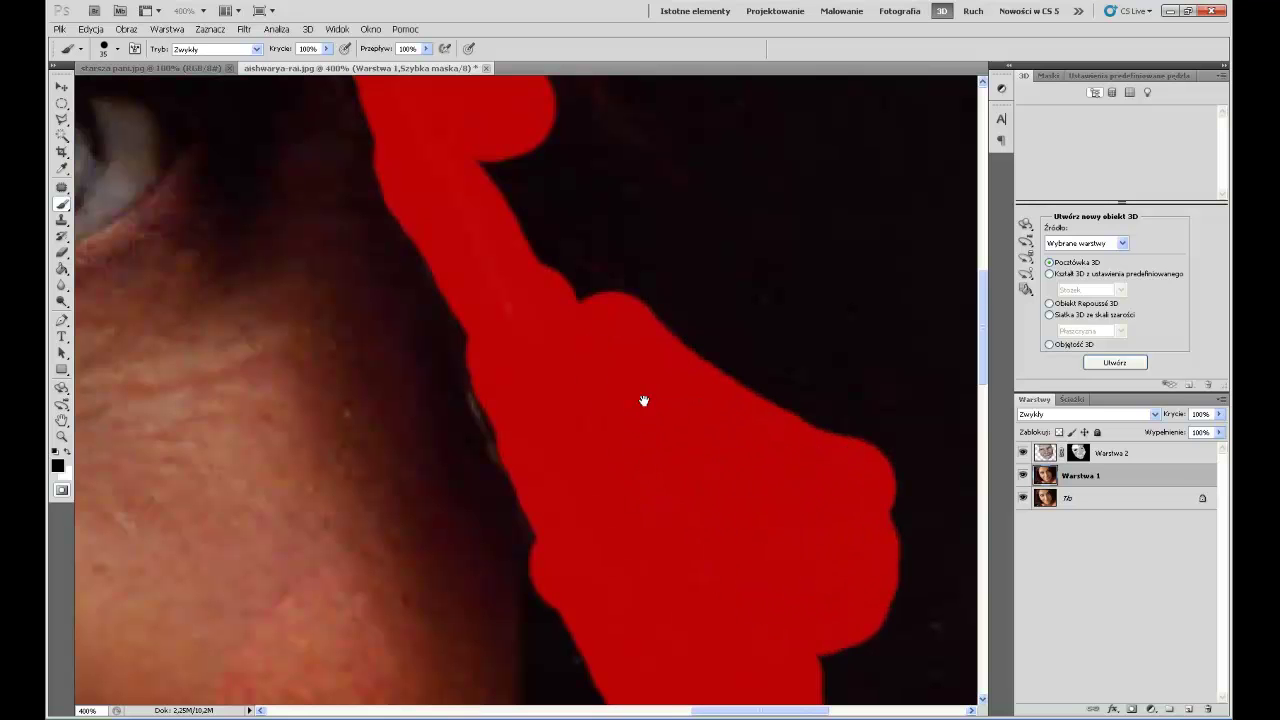
drag(651, 423, 749, 651)
Step: Fill the notch in the right hair, then mask the right eyebrow with a smaller brush
click(711, 488)
mouse_move(711, 488)
mouse_down()
mouse_move(557, 186)
mouse_move(623, 380)
mouse_move(543, 286)
mouse_up()
drag(502, 222, 697, 574)
mouse_move(674, 531)
mouse_down()
mouse_move(623, 280)
mouse_move(728, 420)
mouse_move(694, 286)
mouse_up()
mouse_move(654, 423)
mouse_down()
mouse_move(486, 271)
mouse_move(612, 477)
mouse_move(486, 271)
mouse_move(420, 263)
mouse_move(623, 266)
mouse_move(508, 283)
mouse_move(503, 314)
mouse_move(663, 429)
mouse_move(560, 280)
mouse_move(489, 263)
mouse_up()
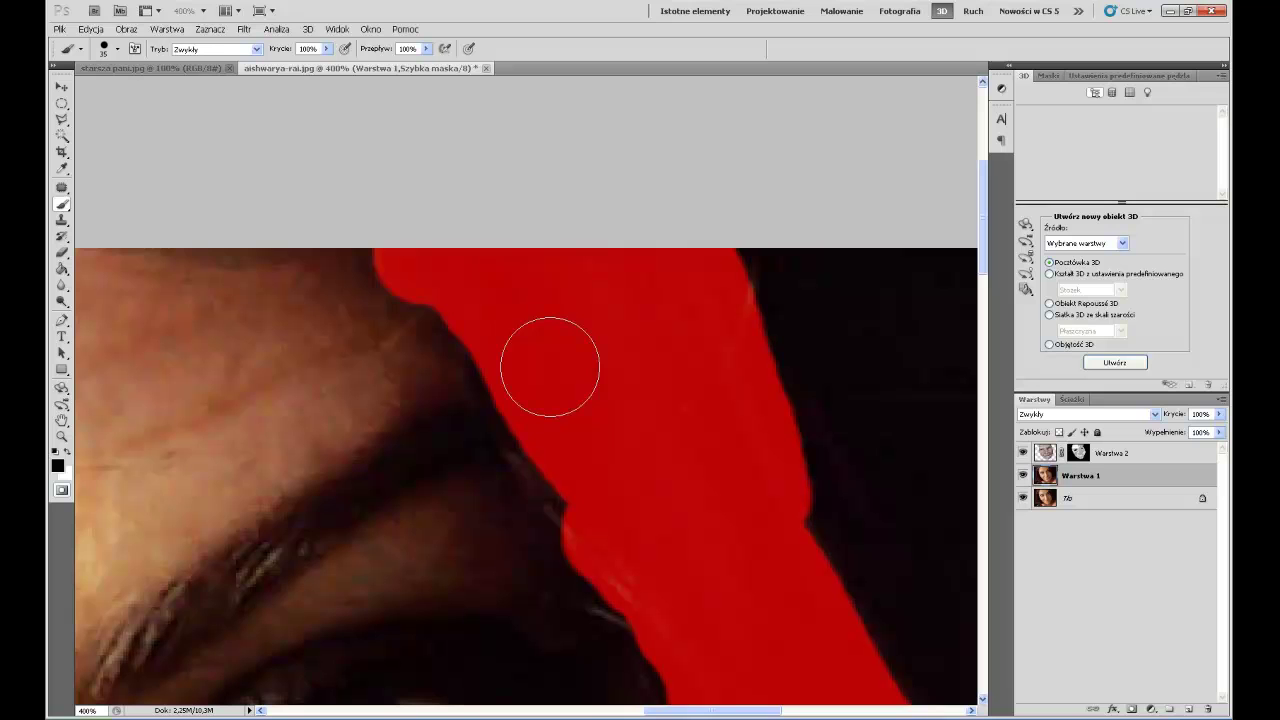
key(bracketleft)
key(bracketleft)
key(bracketleft)
mouse_move(428, 455)
mouse_down()
mouse_move(371, 486)
mouse_move(402, 456)
mouse_move(380, 460)
mouse_move(151, 666)
mouse_move(223, 569)
mouse_move(351, 491)
mouse_move(398, 484)
mouse_move(173, 647)
mouse_move(332, 430)
mouse_move(286, 457)
mouse_move(343, 354)
mouse_move(540, 223)
mouse_up()
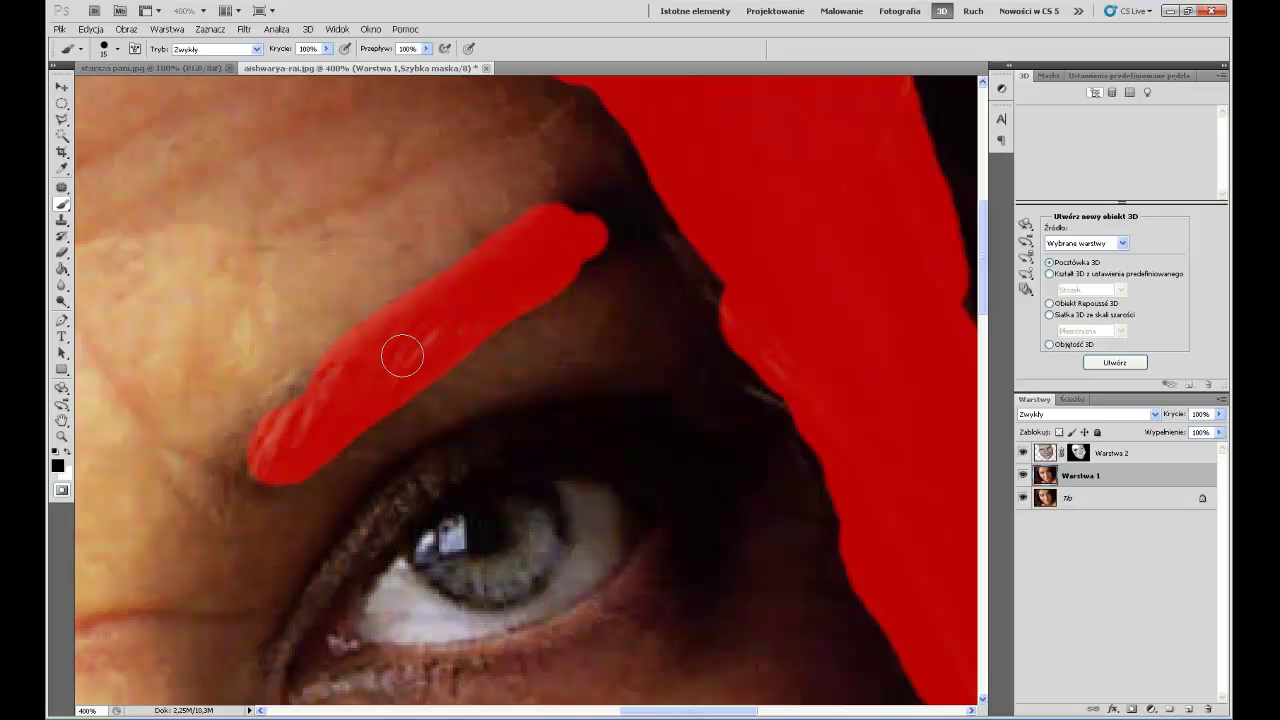
Step: Paint the quick mask over the left eyebrow, then fit the whole image on screen
drag(287, 485, 563, 349)
drag(229, 552, 622, 408)
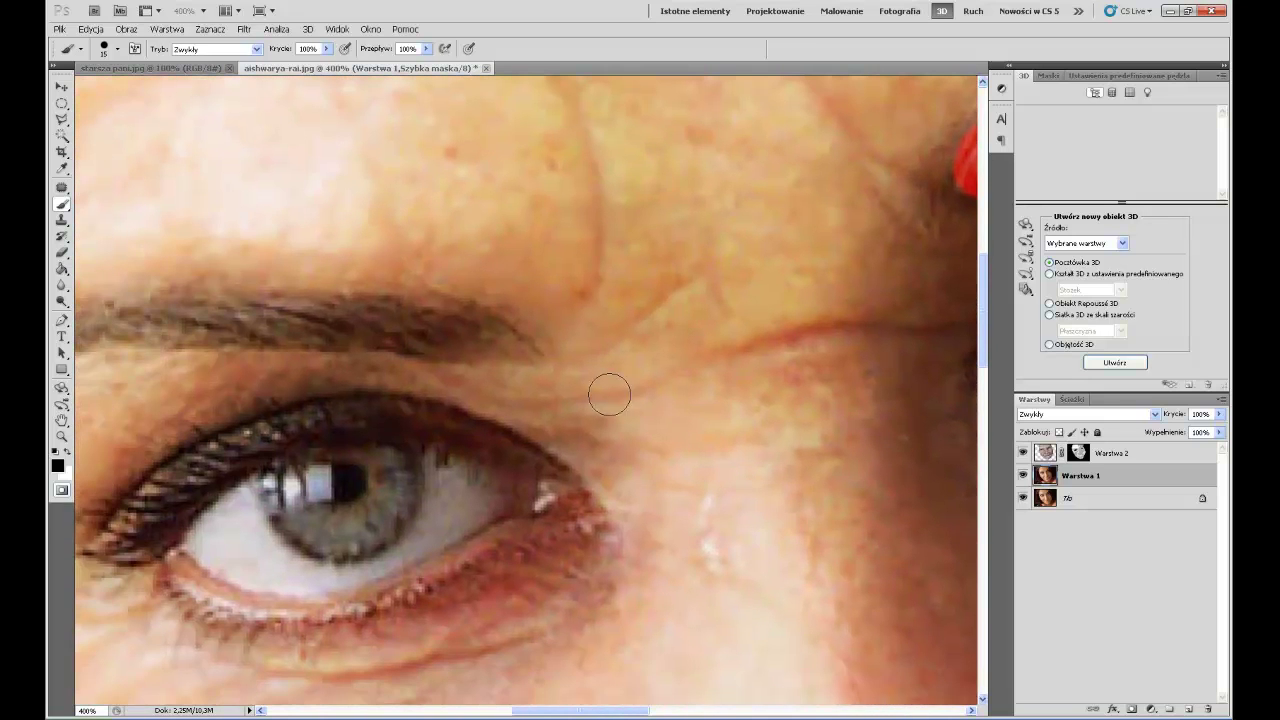
mouse_move(491, 338)
mouse_down()
mouse_move(189, 300)
mouse_move(94, 318)
mouse_move(486, 337)
mouse_move(382, 305)
mouse_up()
mouse_move(130, 302)
mouse_down()
mouse_move(376, 327)
mouse_move(292, 342)
mouse_move(205, 402)
mouse_move(330, 350)
mouse_move(432, 332)
mouse_up()
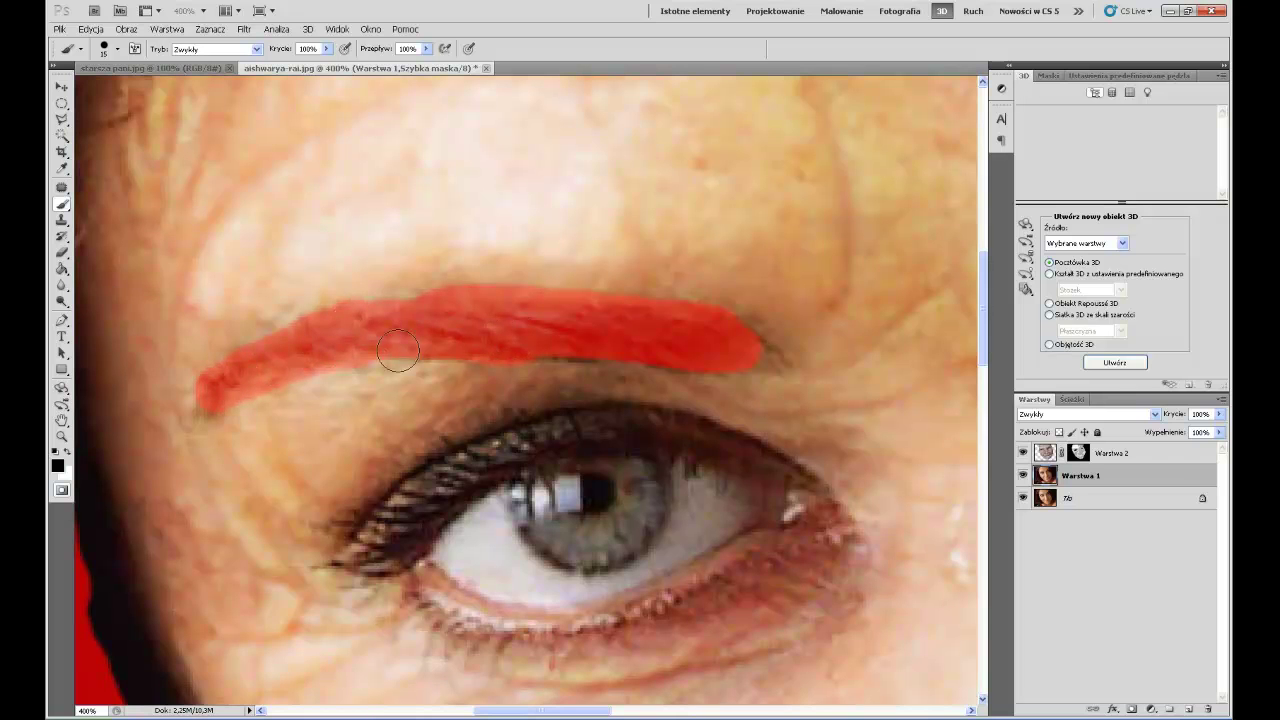
key(ctrl+0)
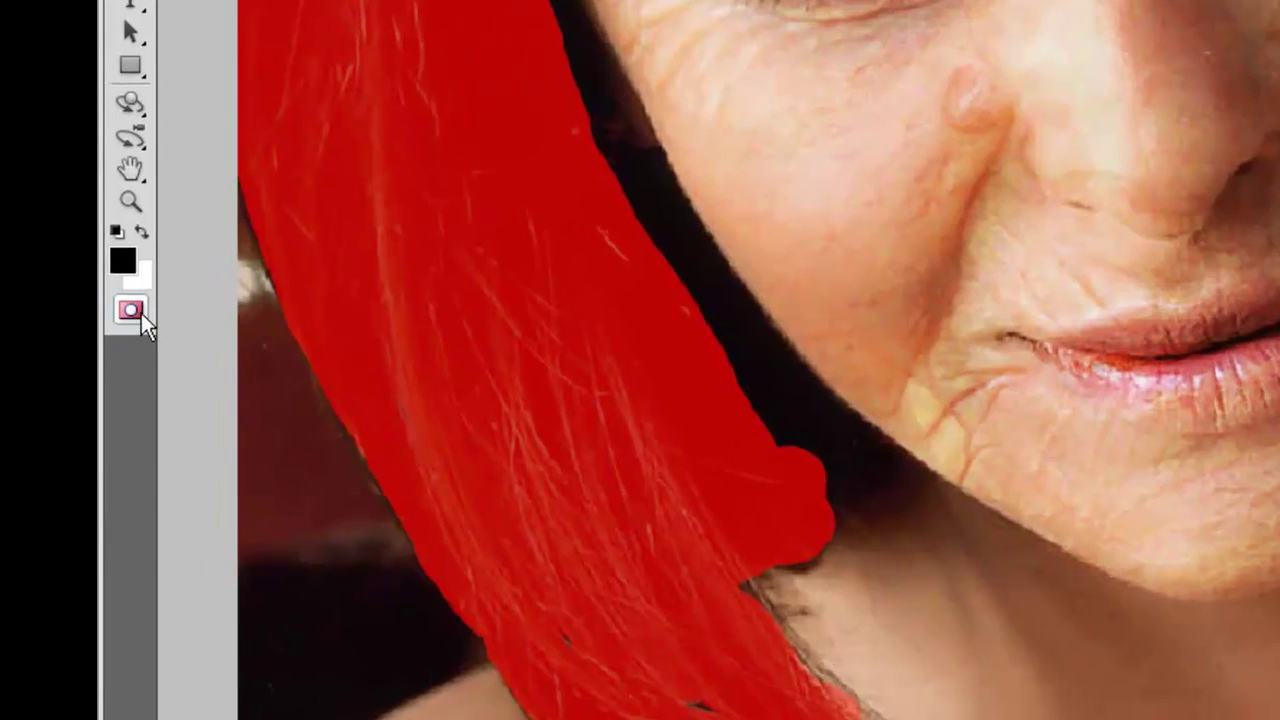
Step: Convert the quick mask to a selection and invert it with Zaznacz > Odwrotność
click(141, 314)
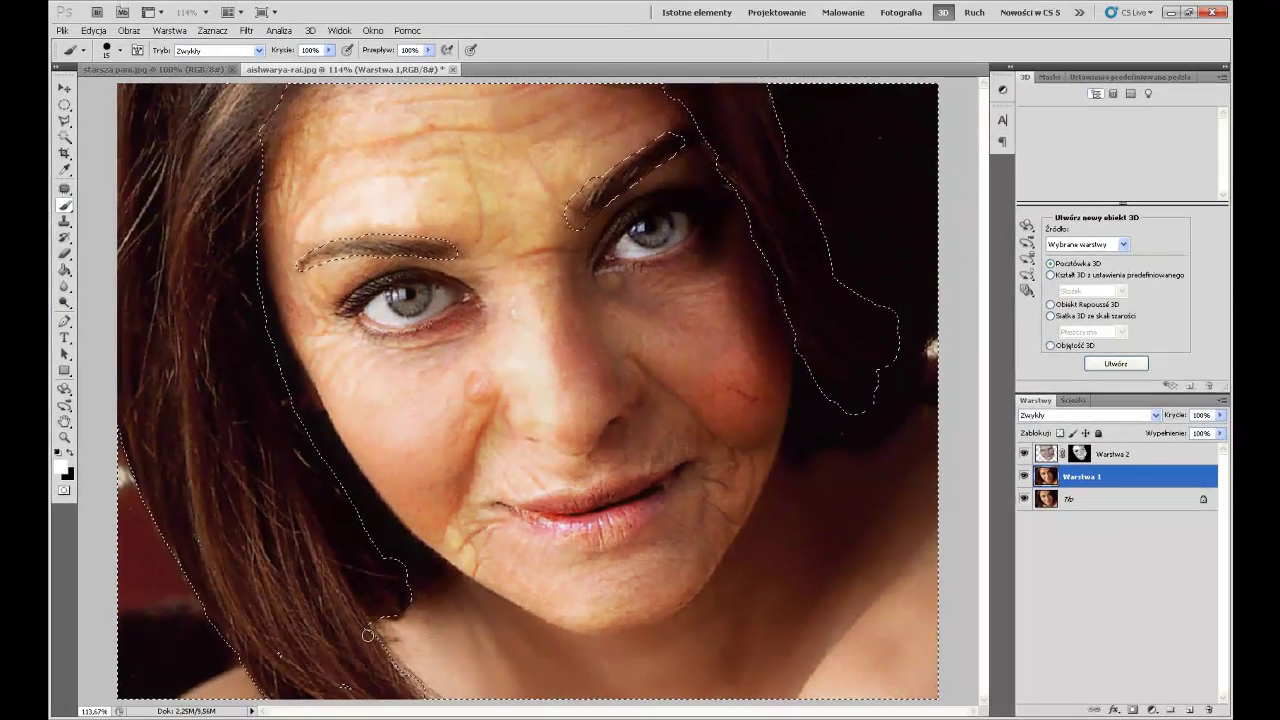
click(1002, 89)
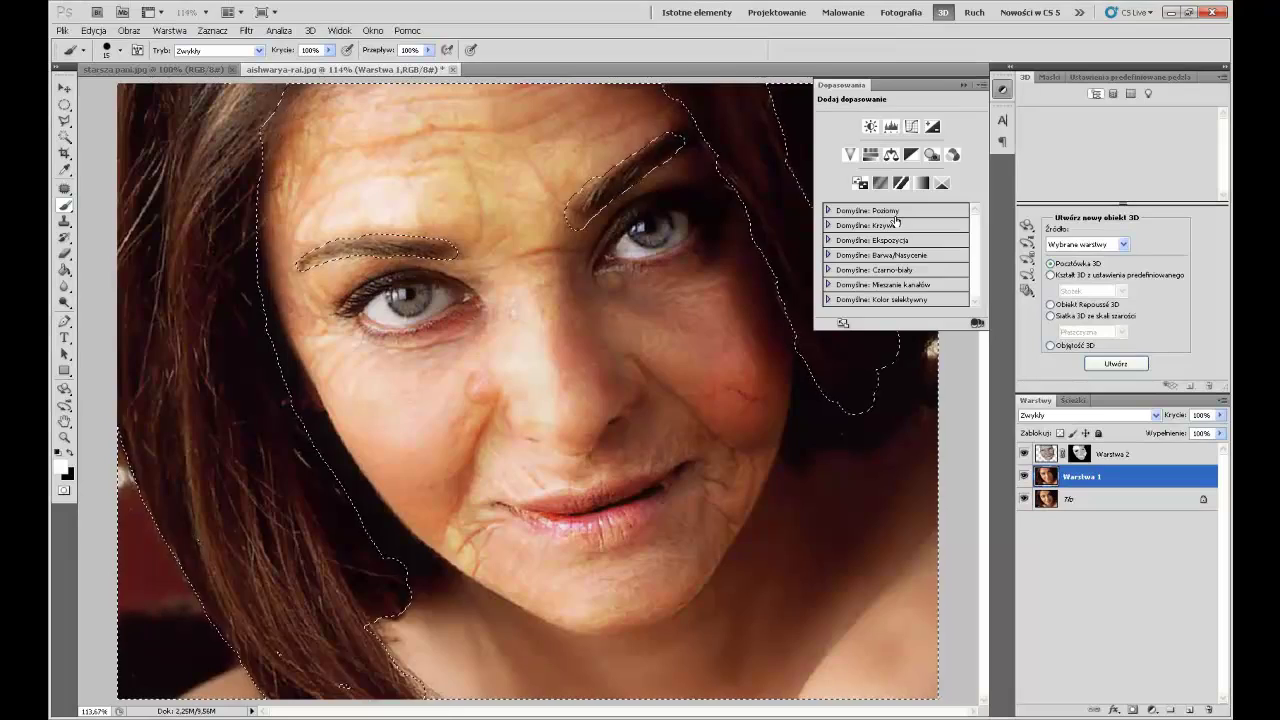
key(ctrl+shift+i)
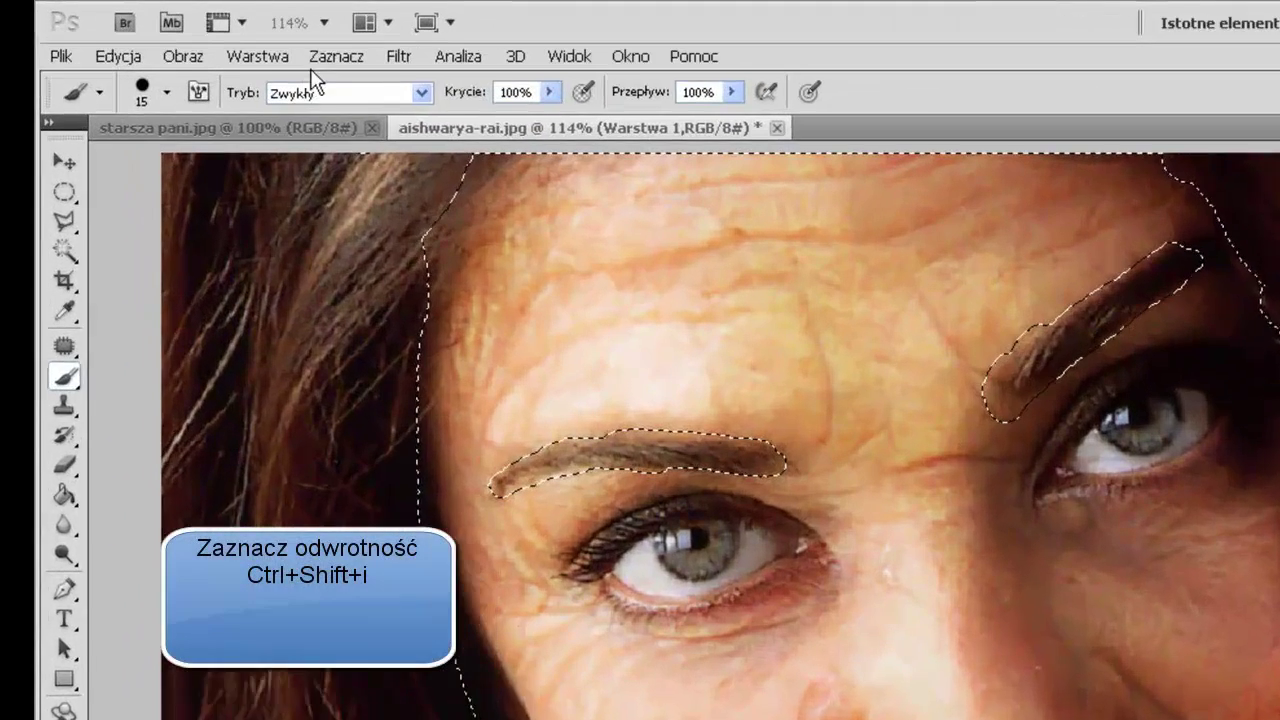
click(322, 62)
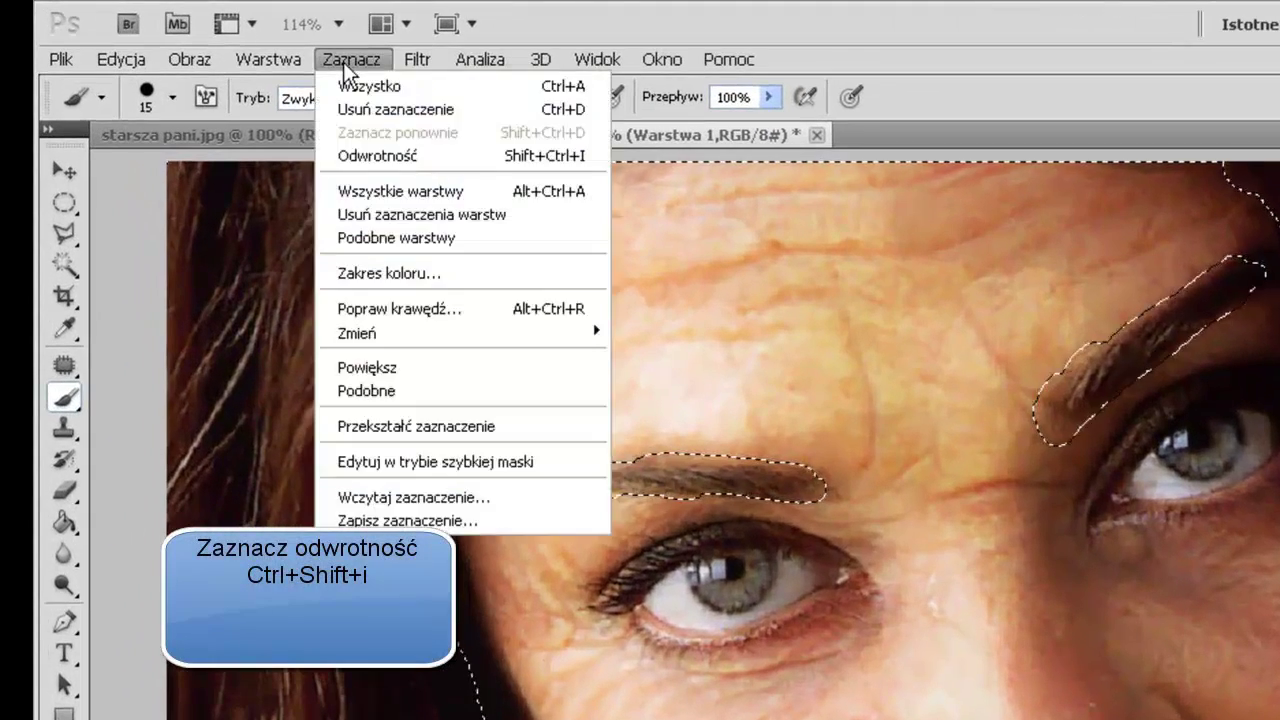
click(365, 155)
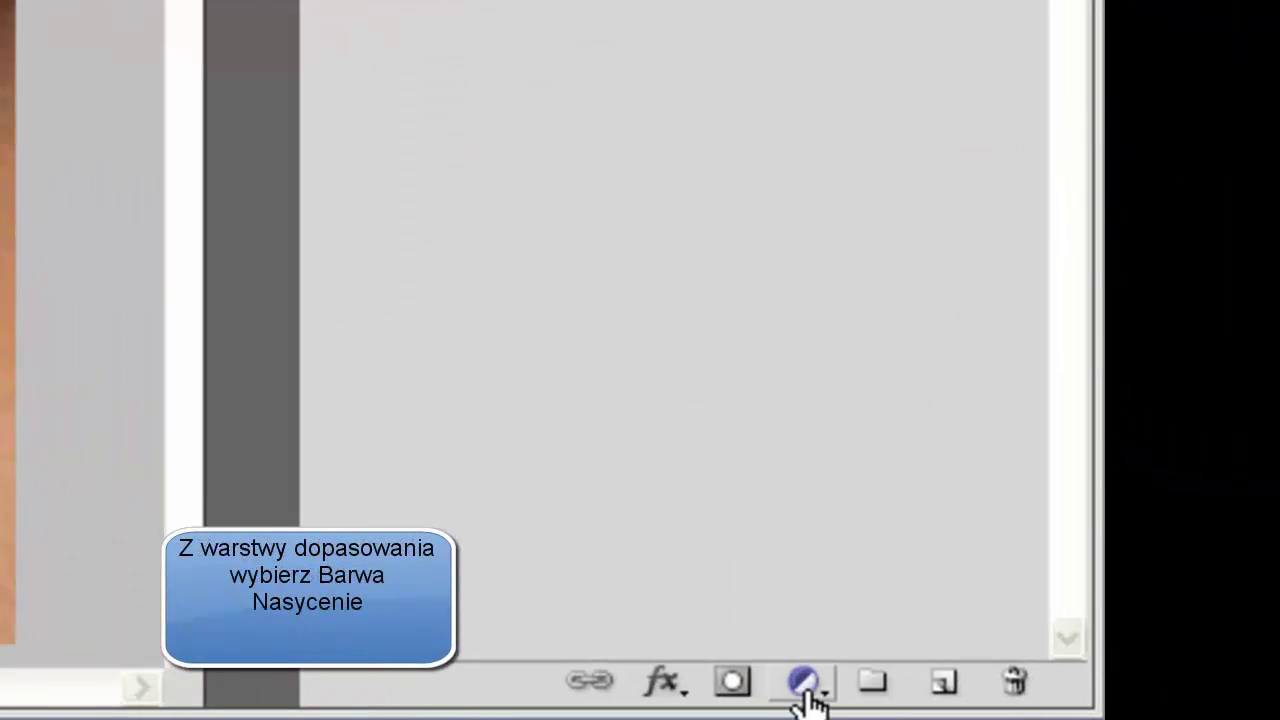
Step: Add a Barwa/Nasycenie adjustment layer with Saturation -68 and Lightness 0
click(806, 686)
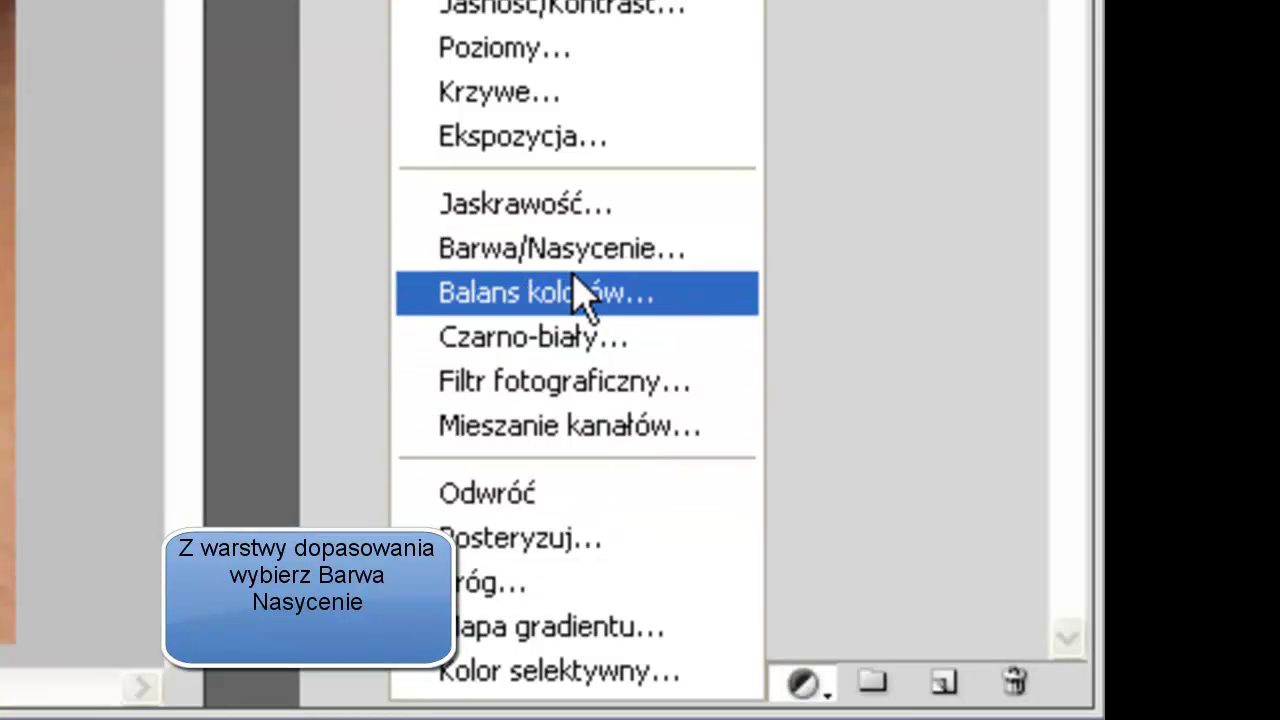
click(586, 262)
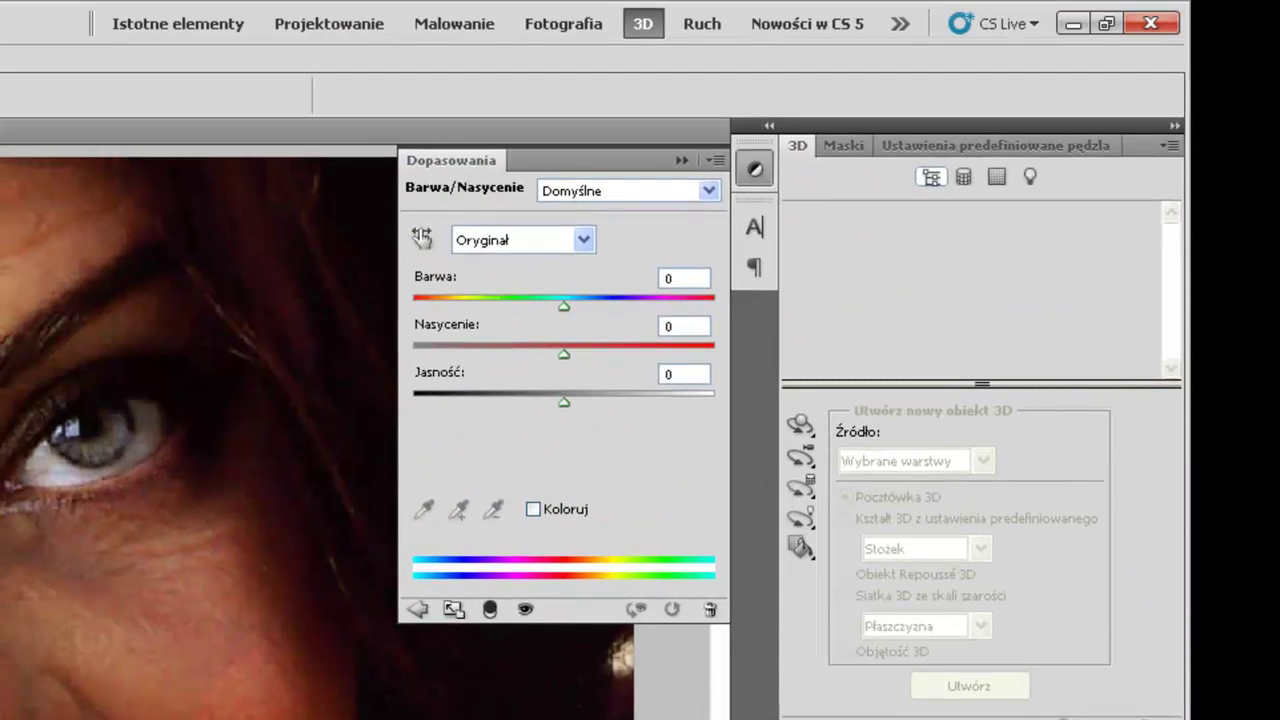
mouse_move(560, 353)
mouse_down()
mouse_move(433, 351)
mouse_move(545, 343)
mouse_move(467, 362)
mouse_up()
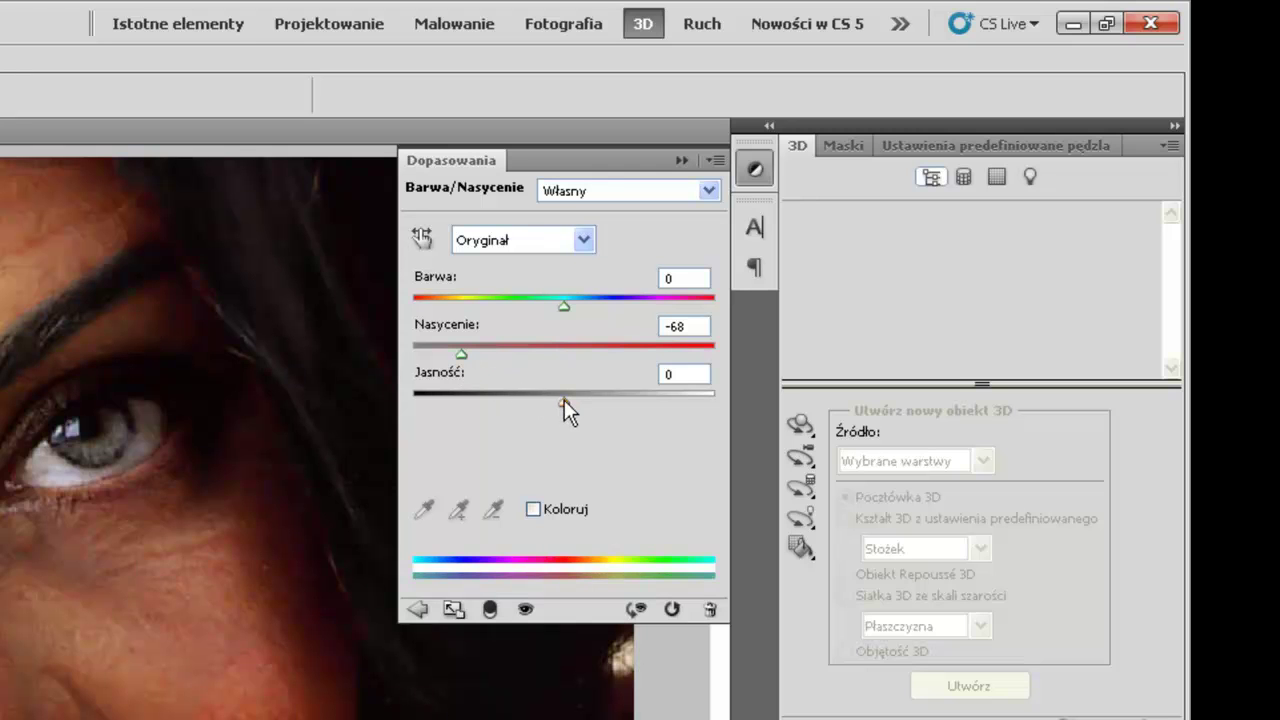
mouse_move(561, 399)
mouse_down()
mouse_move(491, 397)
mouse_move(561, 376)
mouse_up()
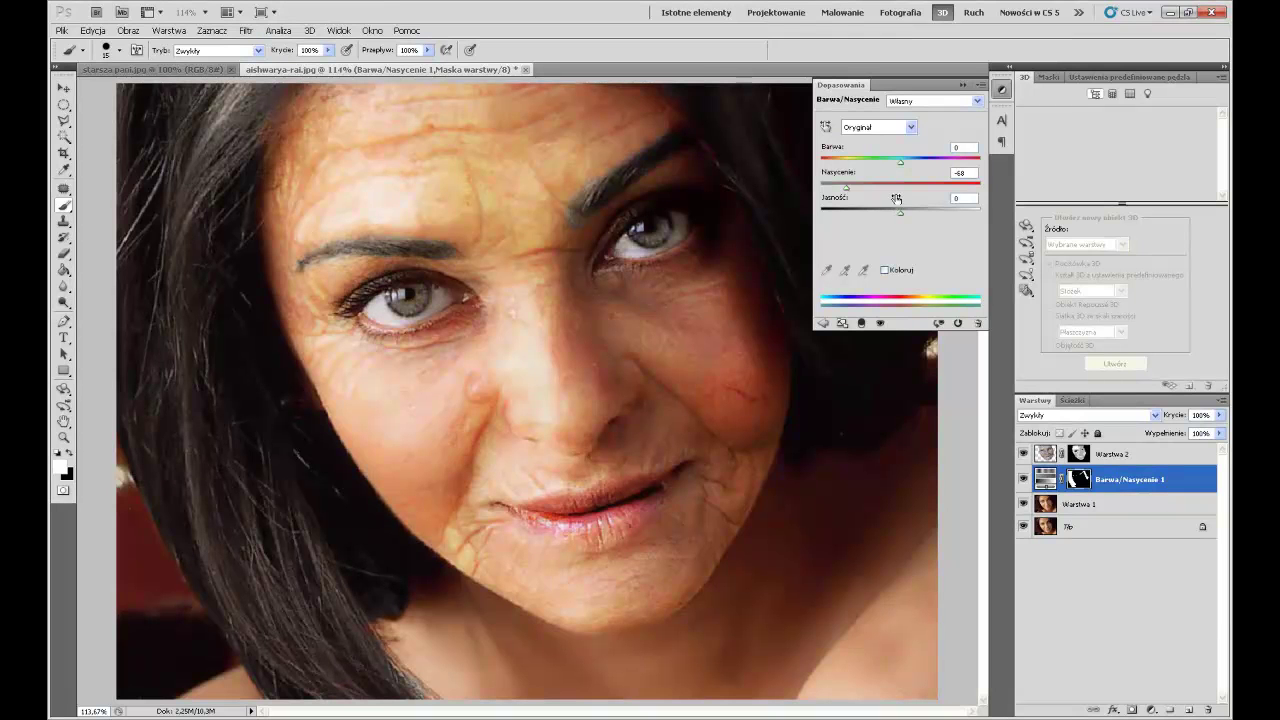
Step: Close Adjustments and paint the Barwa/Nasycenie 1 mask to keep grey off skin around both eyebrows
click(961, 84)
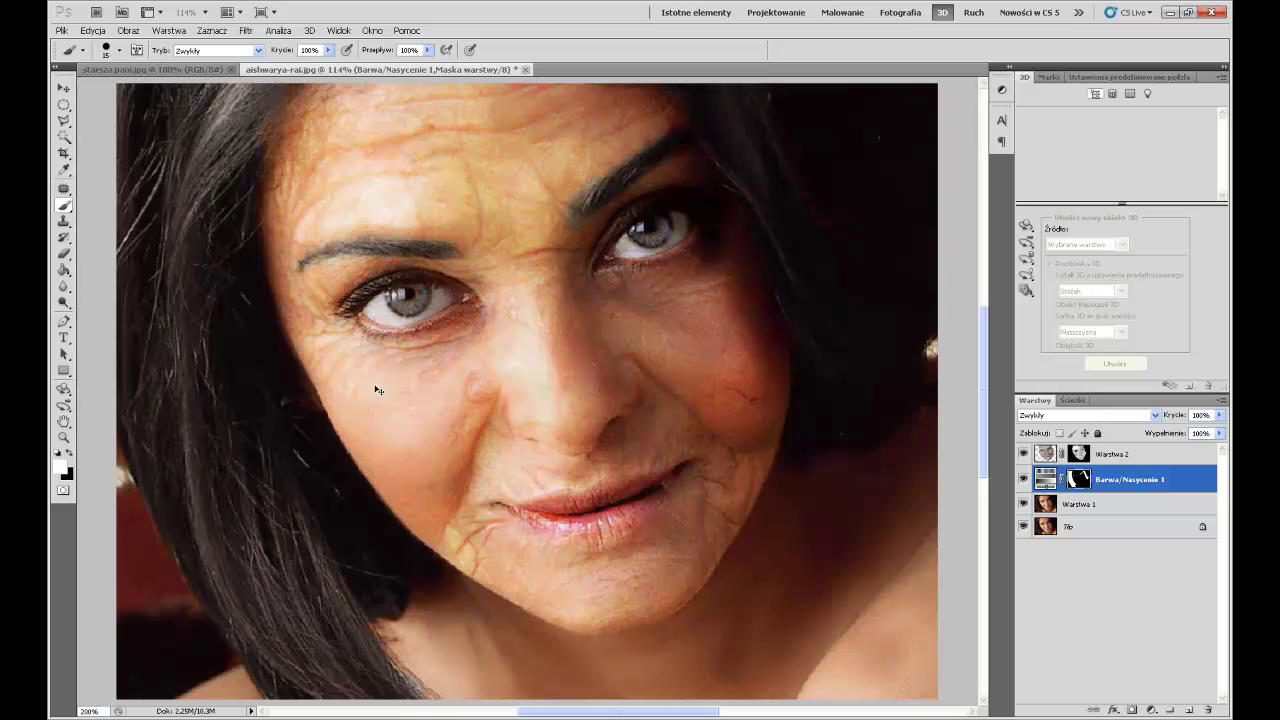
scroll(373, 385, up, 2)
scroll(371, 386, up, 1)
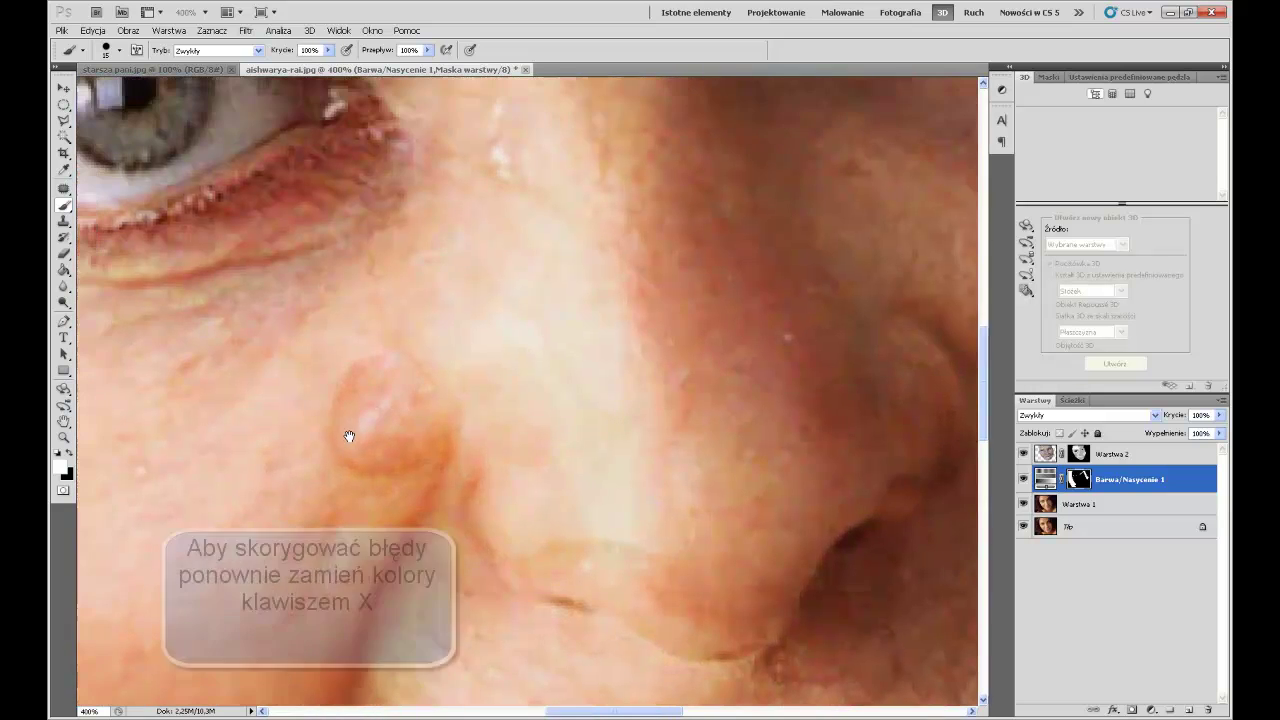
drag(348, 387, 499, 517)
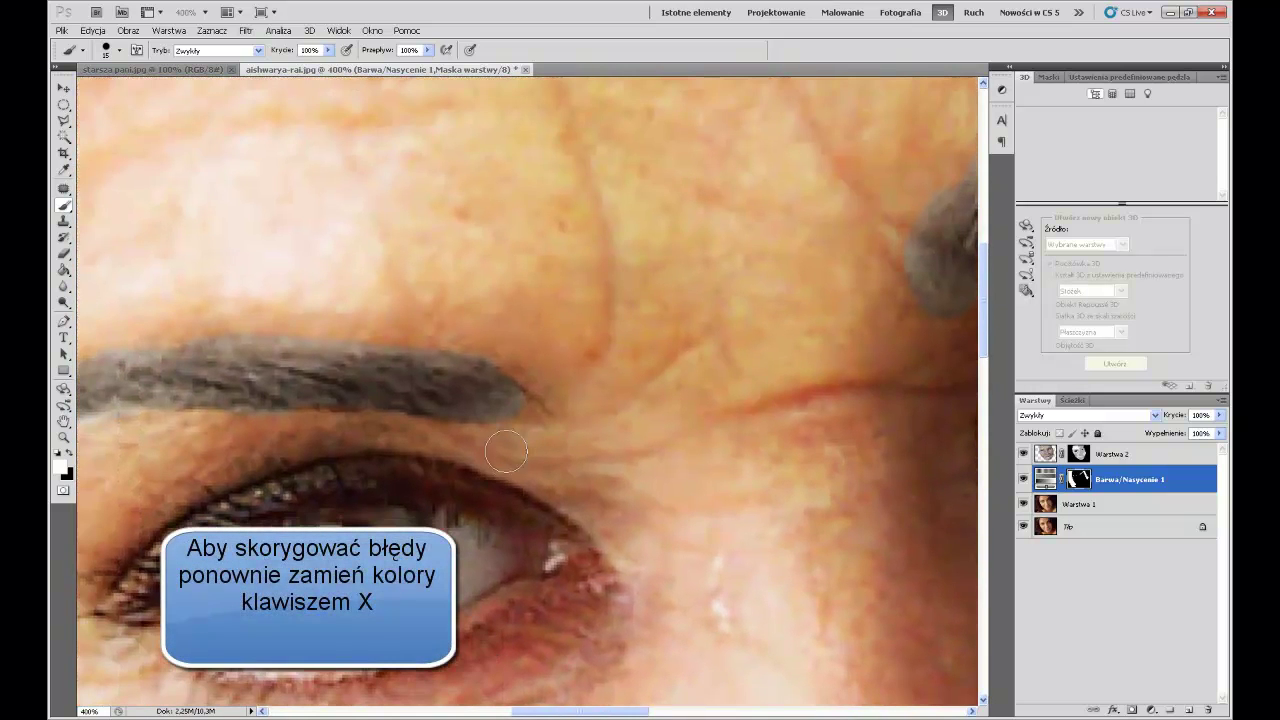
click(514, 421)
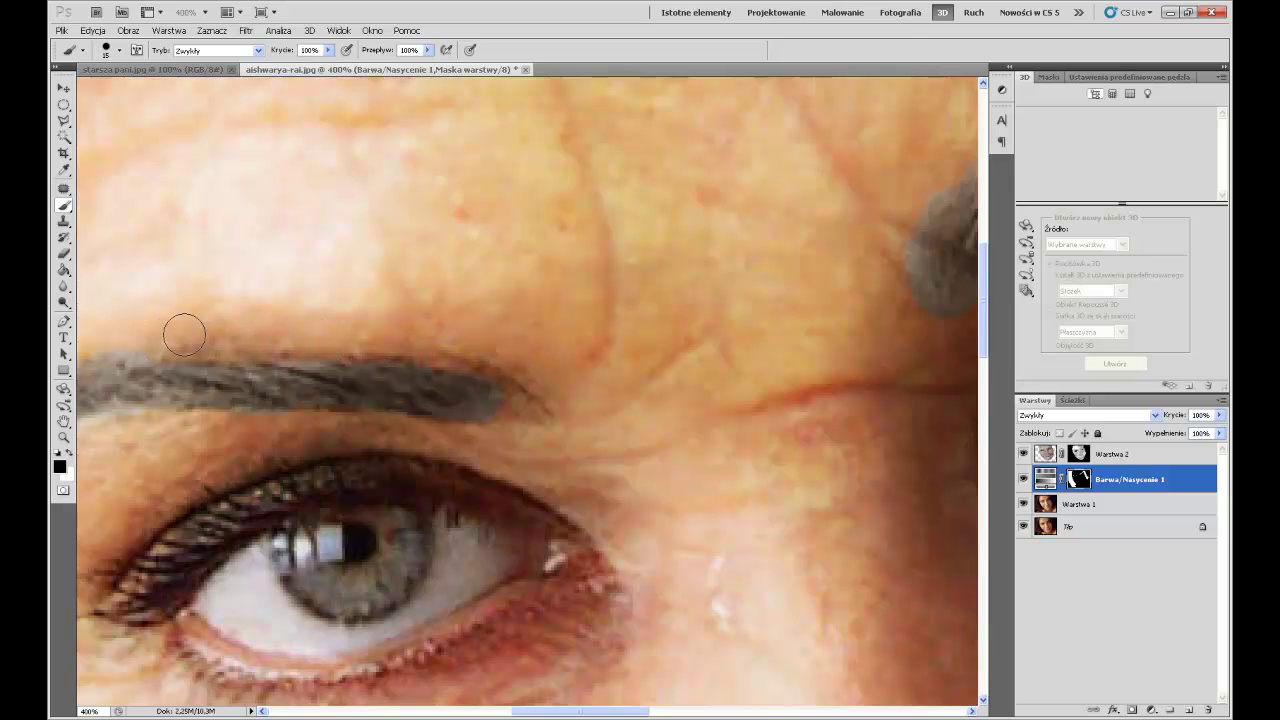
drag(184, 335, 405, 272)
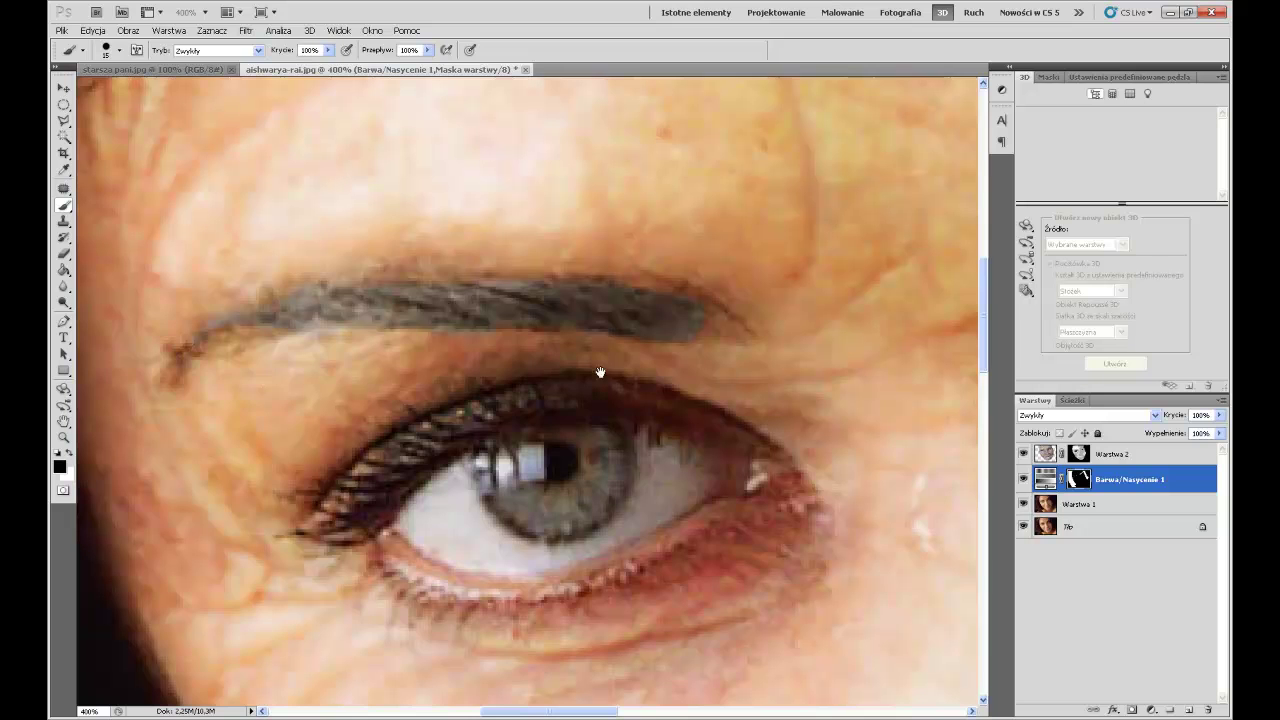
mouse_move(765, 357)
mouse_down()
mouse_move(237, 414)
mouse_move(449, 340)
mouse_move(349, 400)
mouse_up()
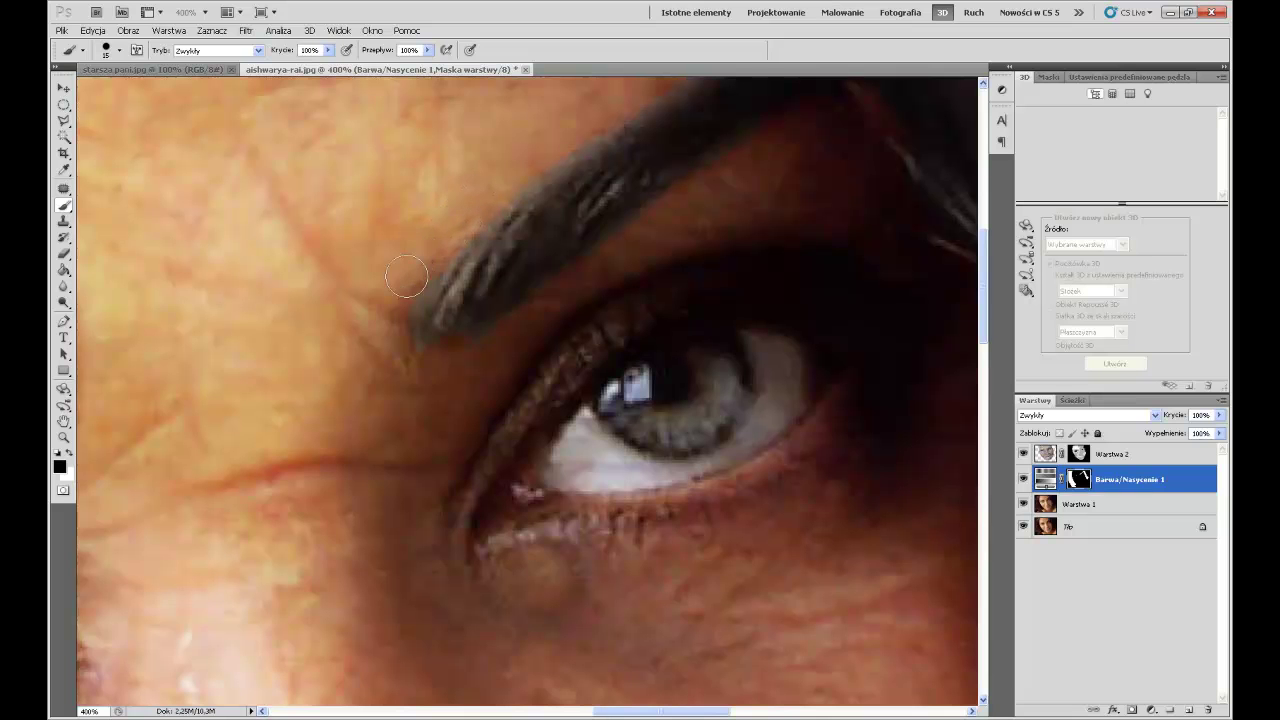
mouse_move(394, 331)
mouse_down()
mouse_move(417, 346)
mouse_move(491, 346)
mouse_up()
drag(577, 297, 306, 464)
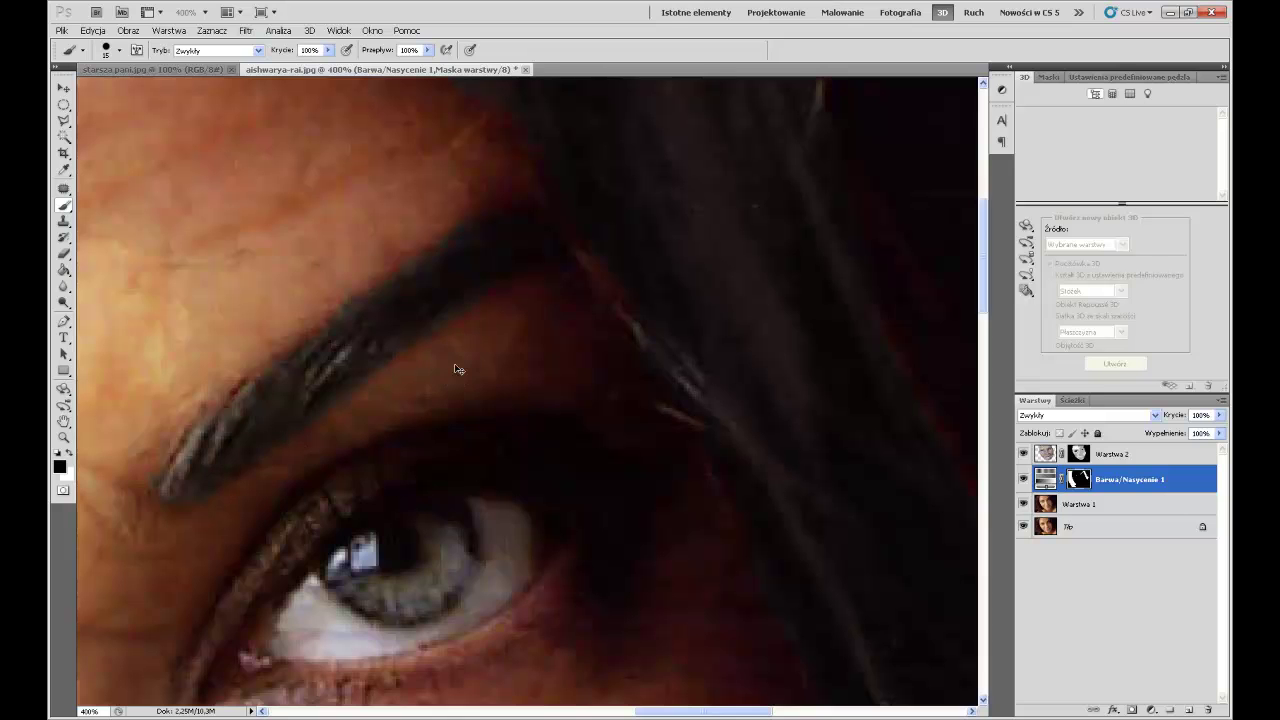
key(ctrl+0)
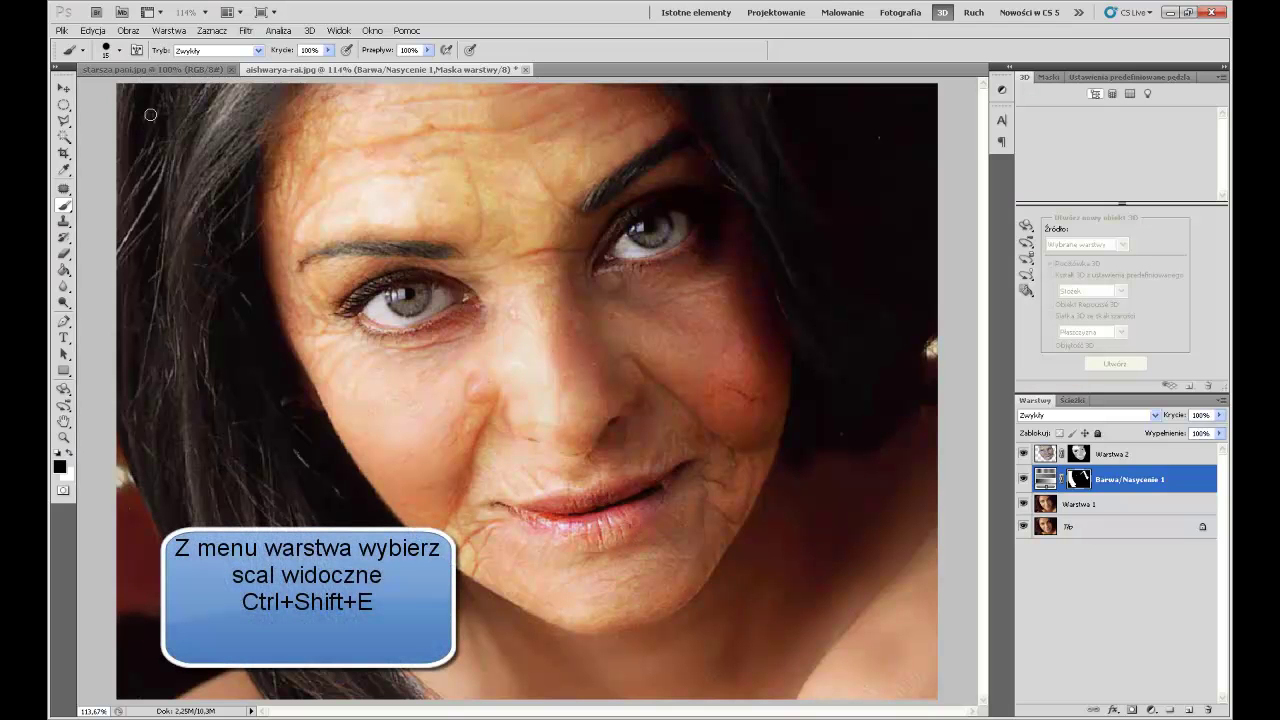
Step: Merge all visible layers into a single Tło layer with Warstwa > Scal widoczne
click(157, 31)
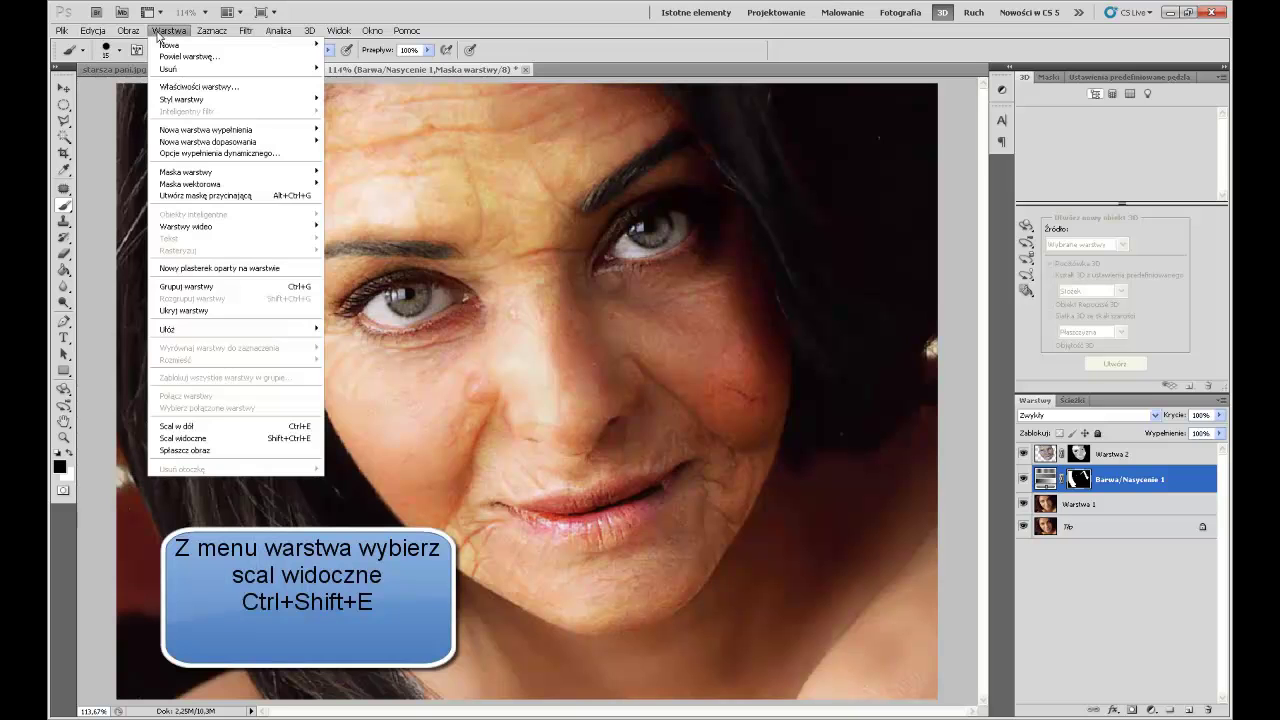
click(200, 438)
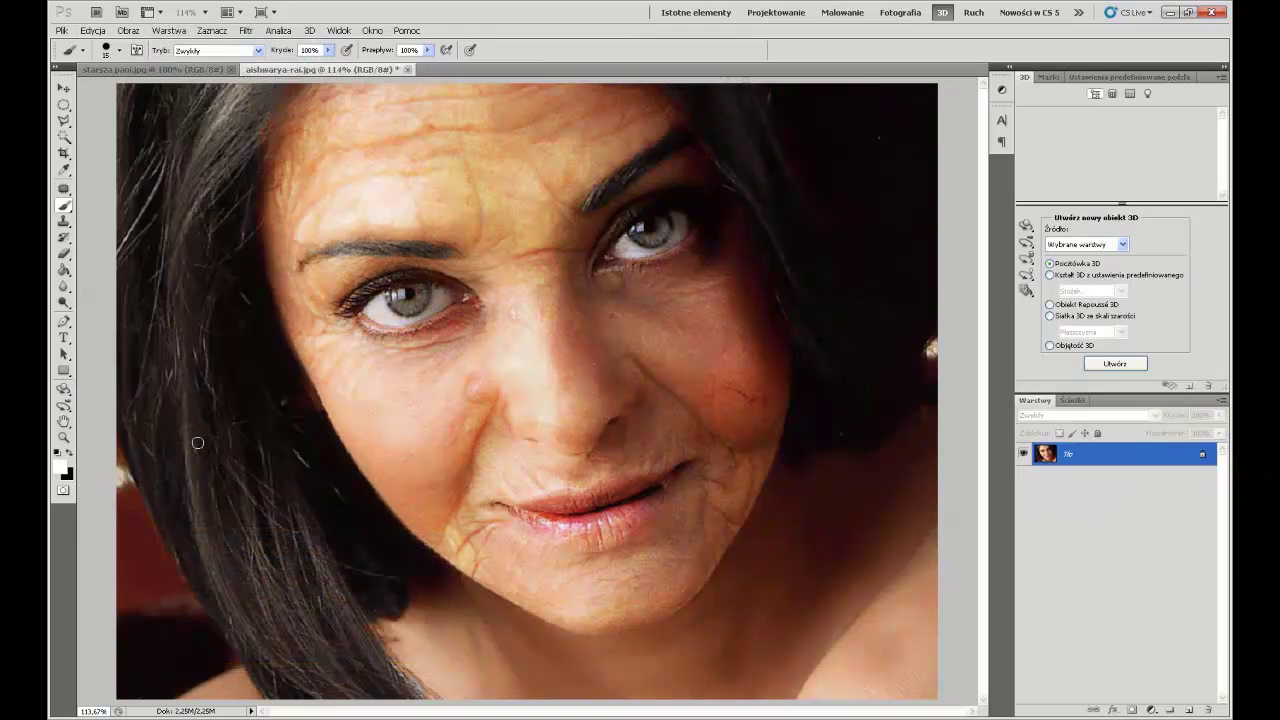
click(61, 30)
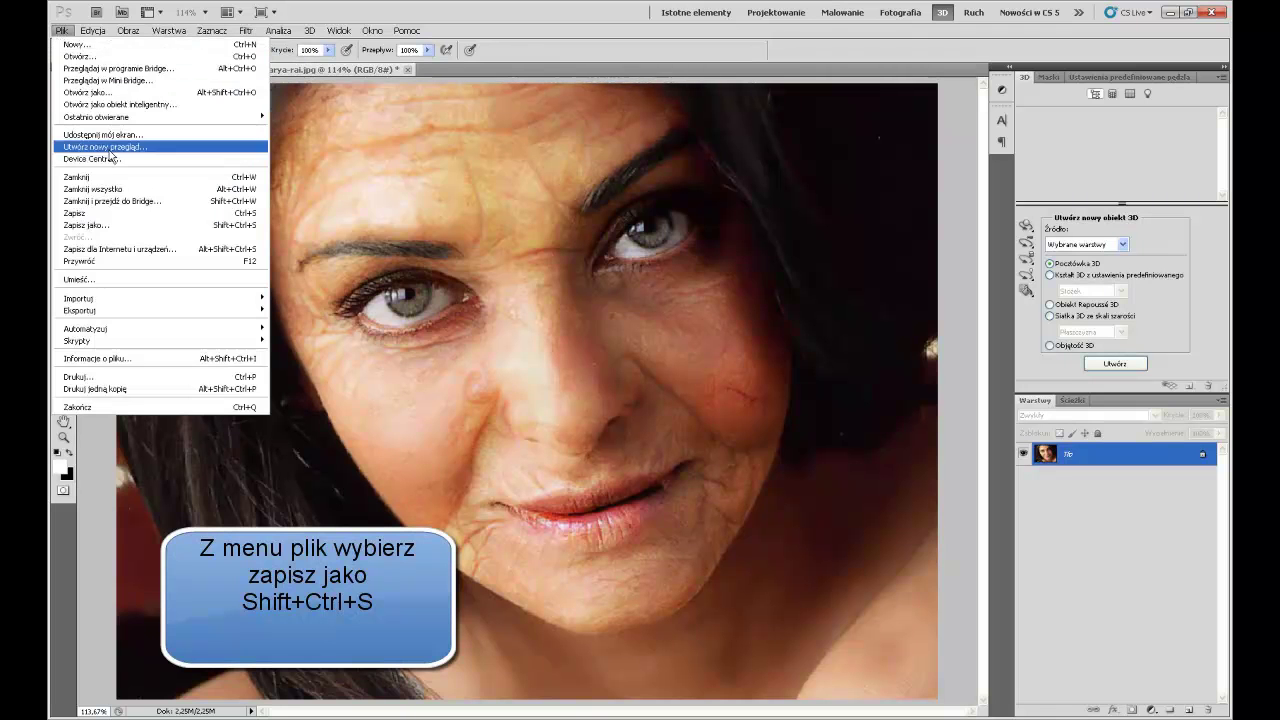
Step: Save the portrait as JPEG 'starsza pani2' with quality 12 (Maksimum)
click(131, 226)
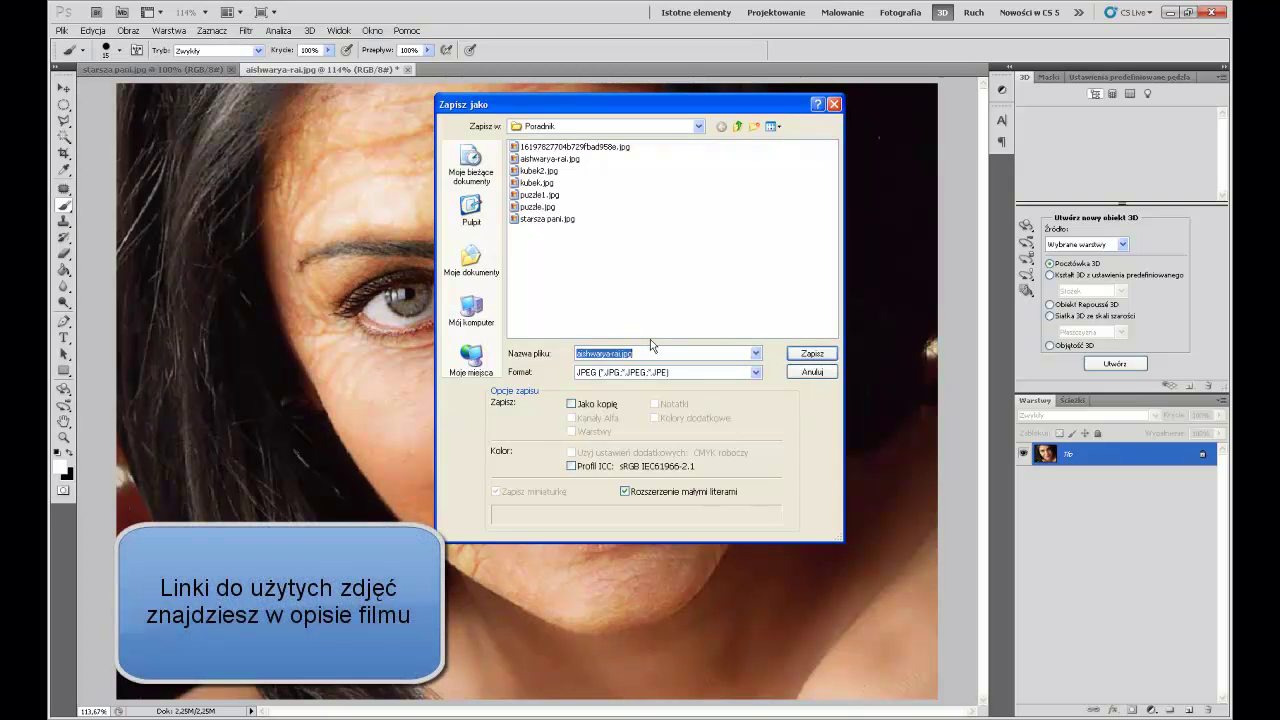
text(starsza pani)
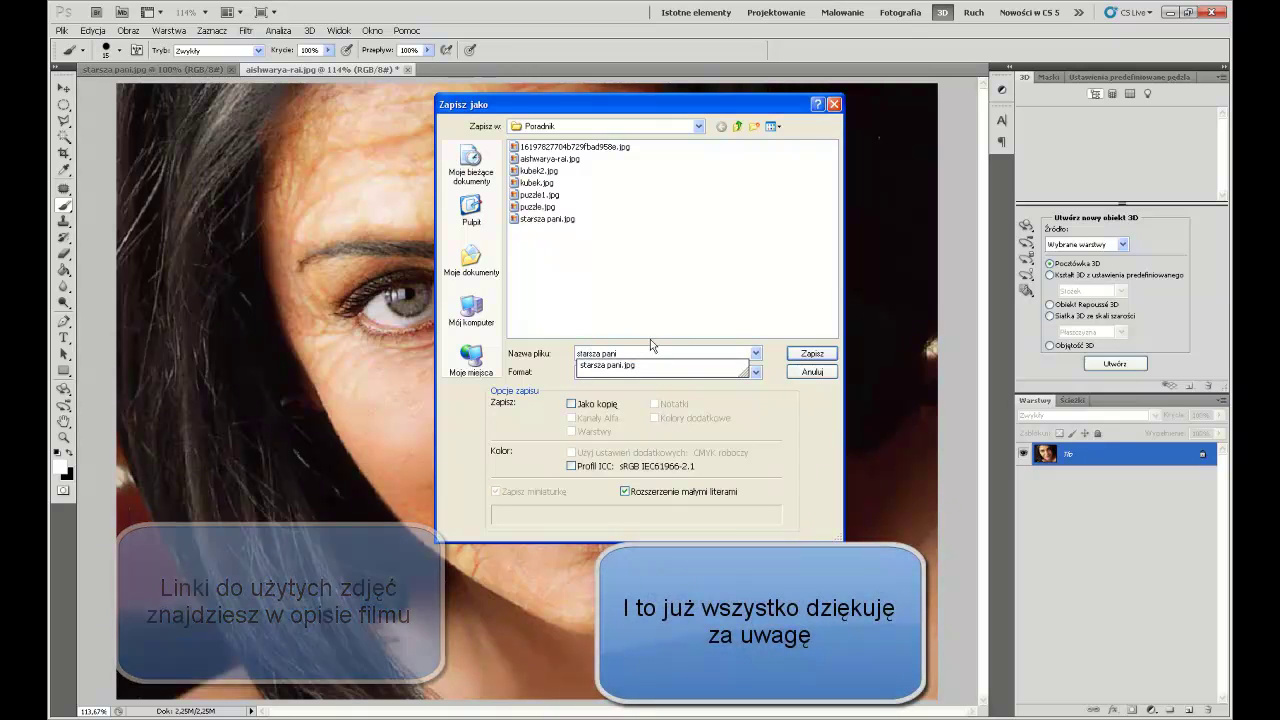
text(2)
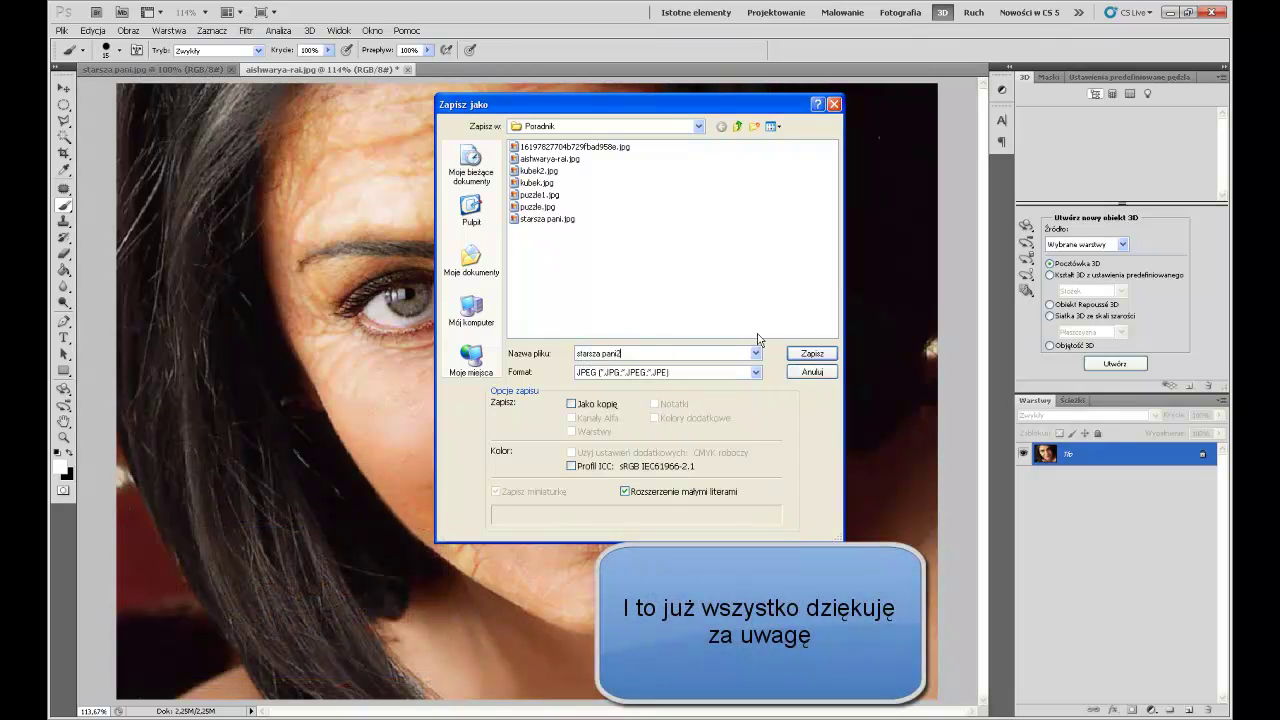
click(809, 356)
click(812, 353)
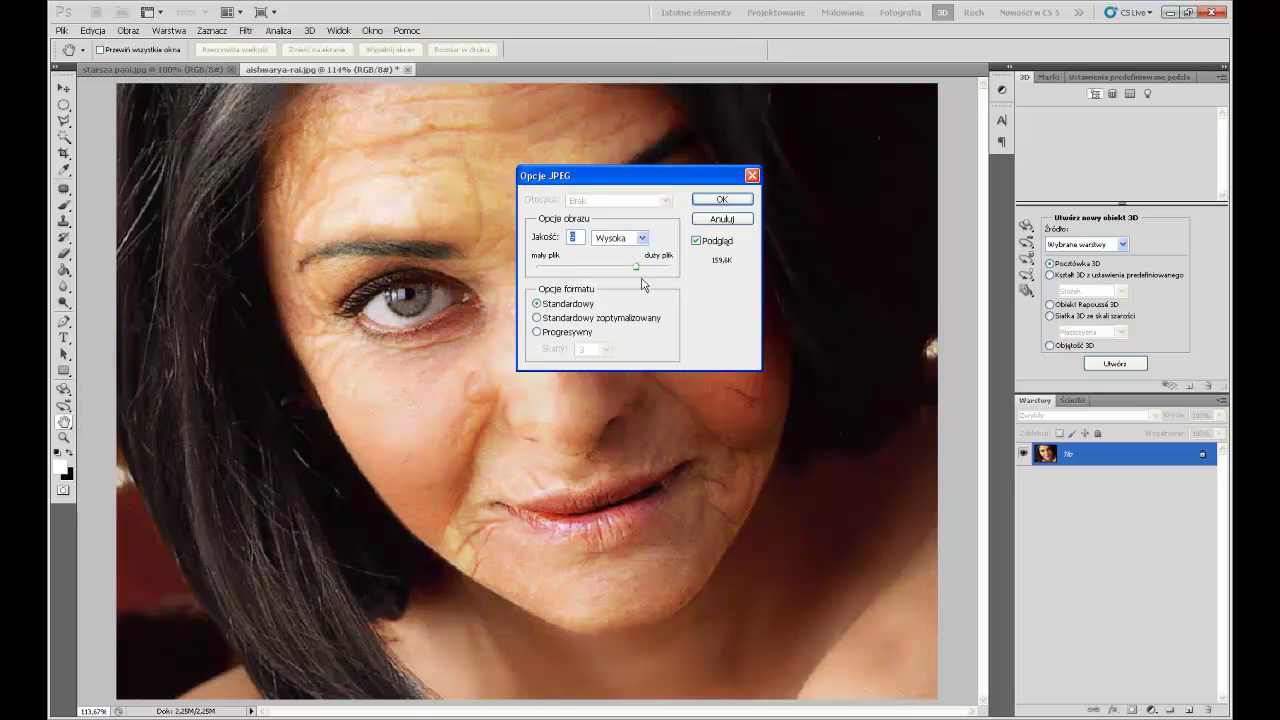
drag(637, 272, 672, 272)
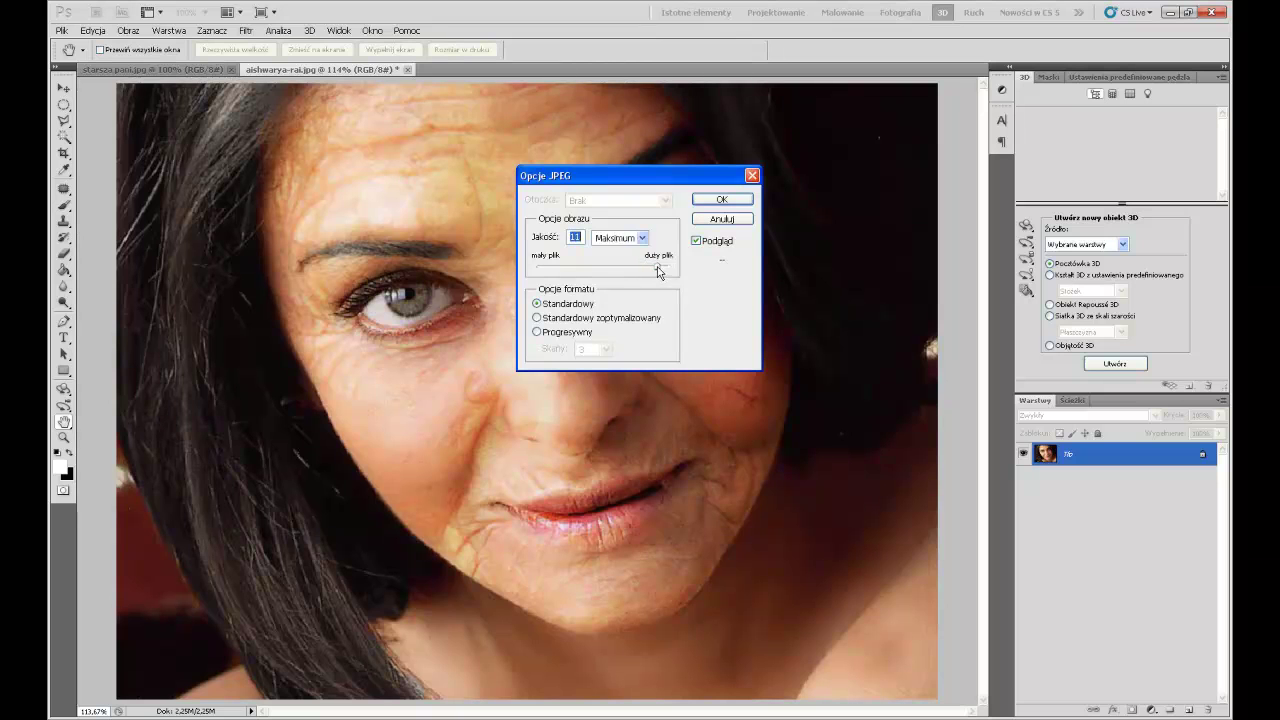